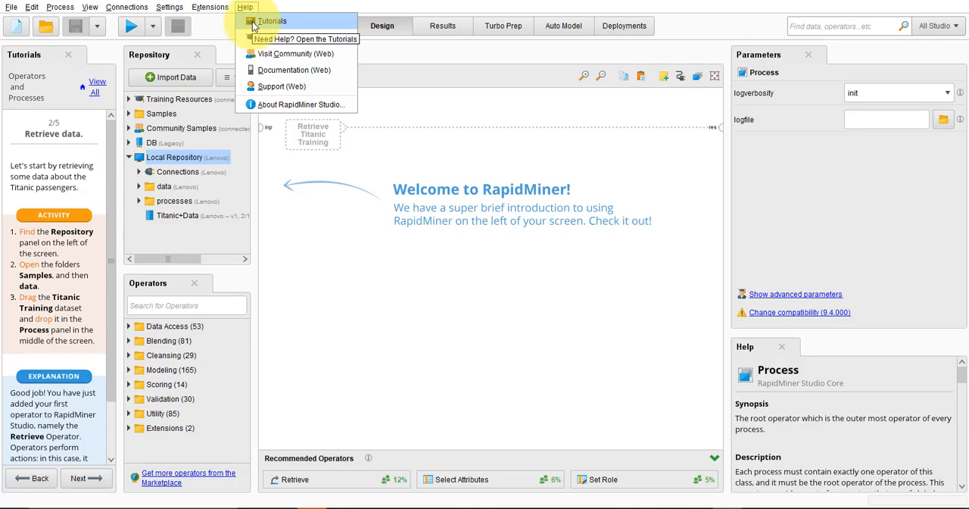
Open the "Operators and Processes" in-product tutorial, discarding the changes to the unnamed process
click(265, 21)
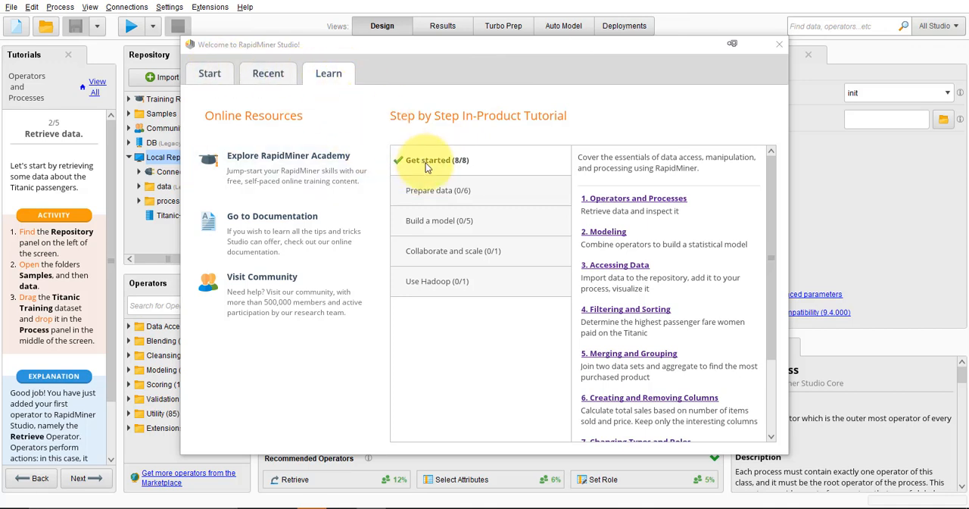
click(650, 202)
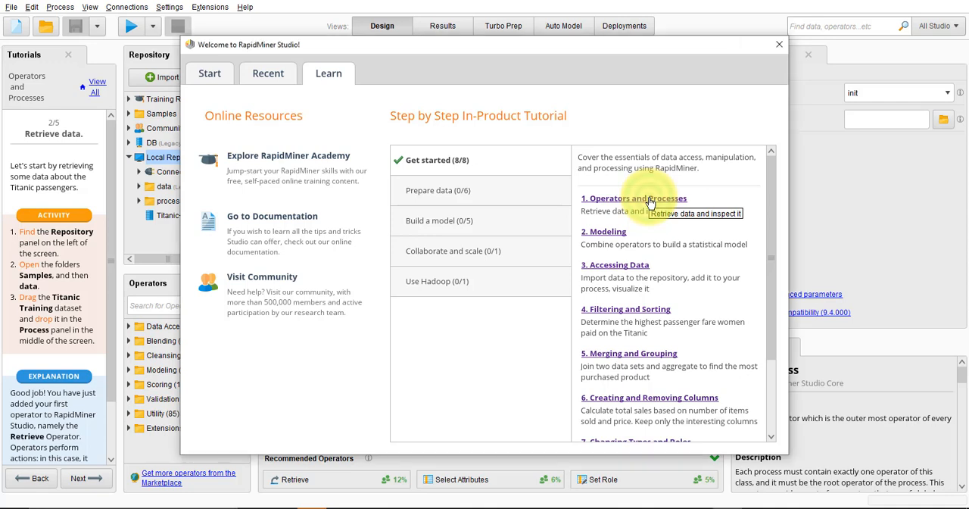
double_click(650, 202)
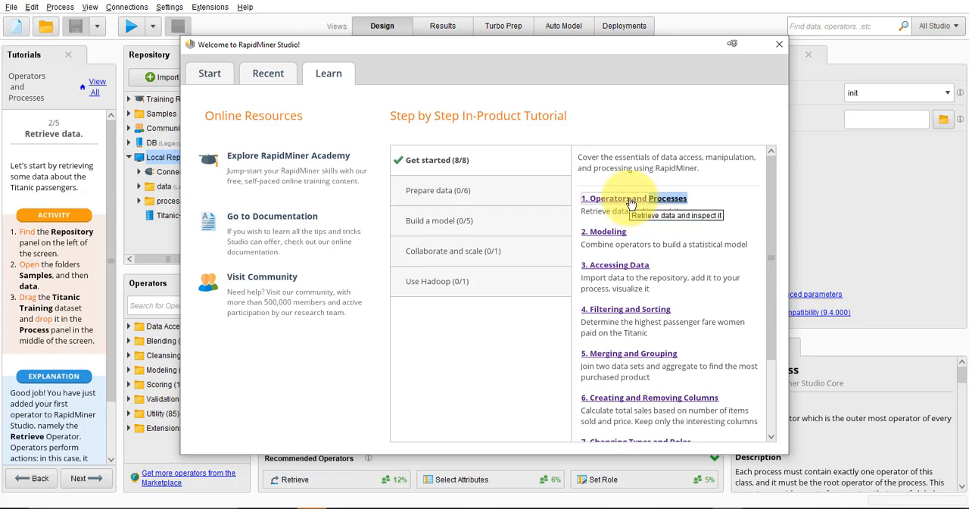
click(631, 200)
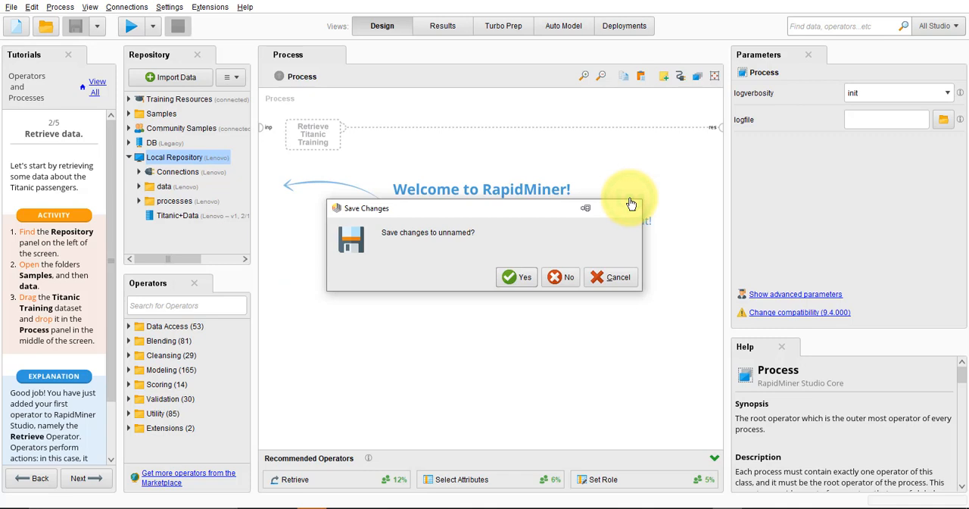
click(564, 277)
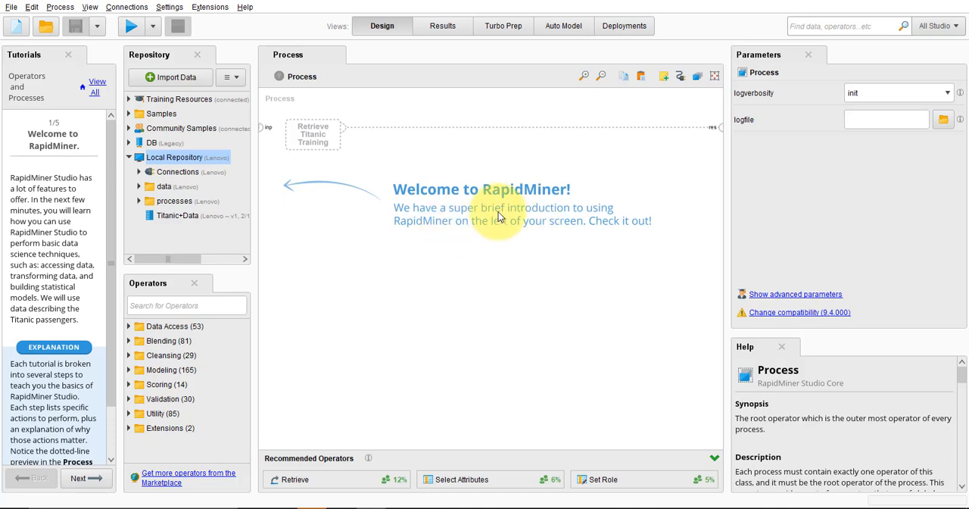
Widen the tutorial panel, advance to its "Retrieve data" page and expand the Samples data folder in the repository down to the Titanic datasets
drag(119, 203, 141, 200)
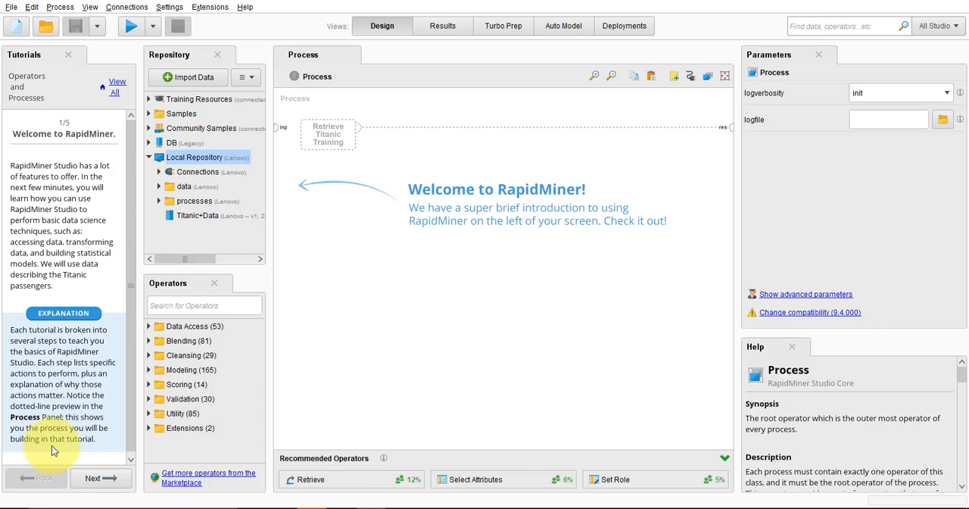
click(112, 486)
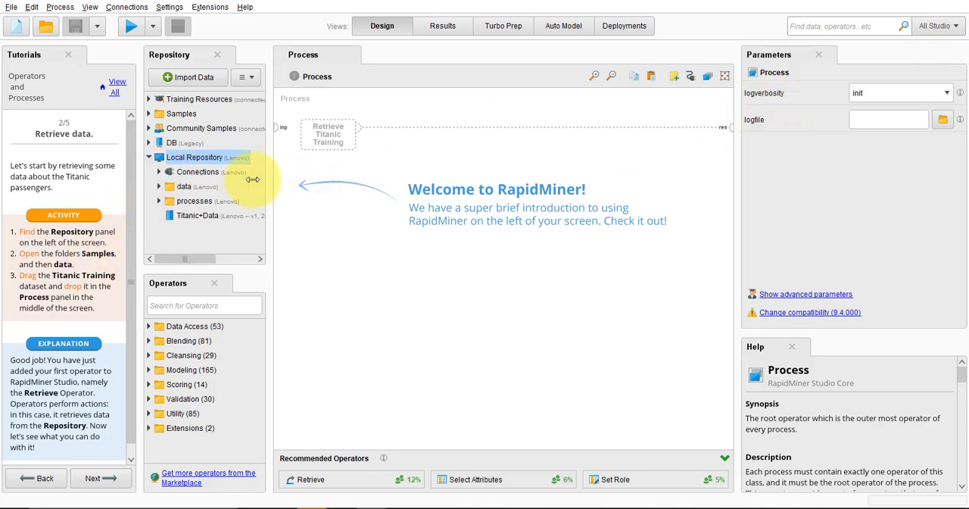
click(149, 158)
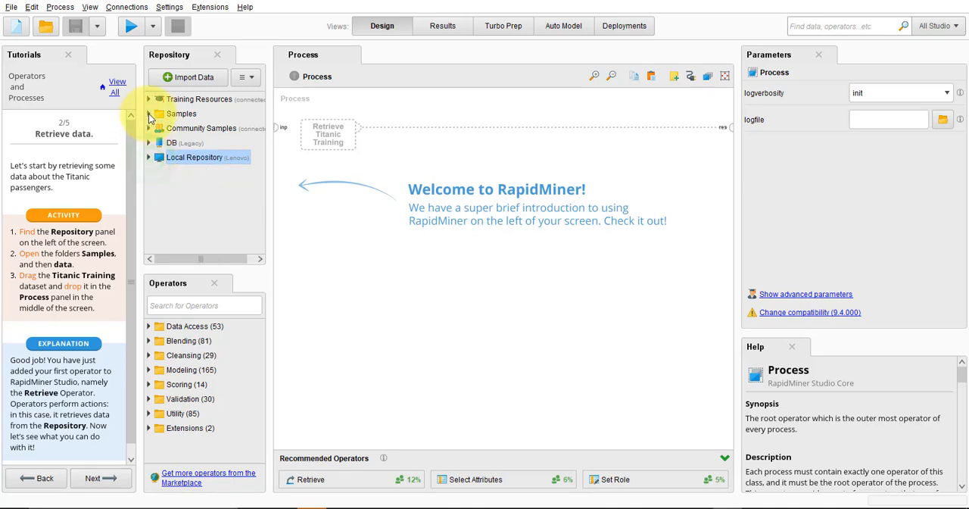
click(149, 114)
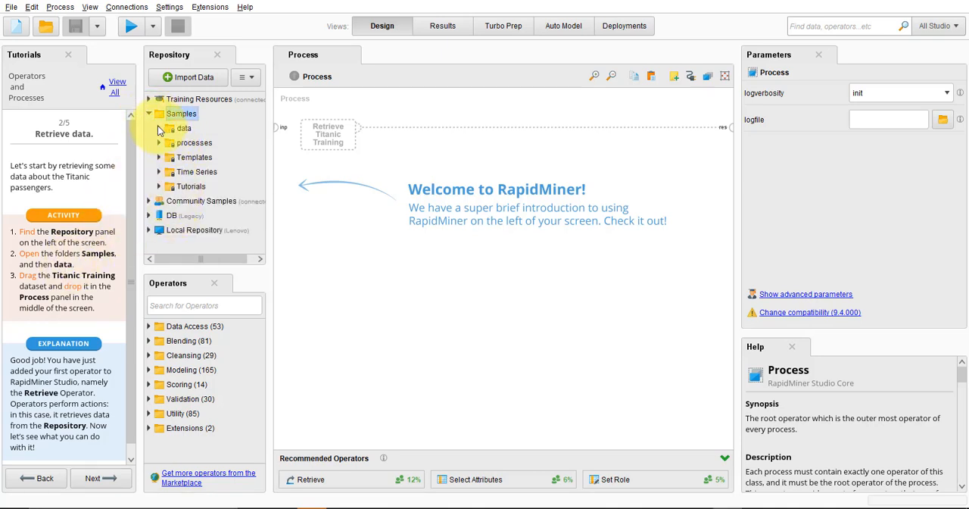
click(159, 129)
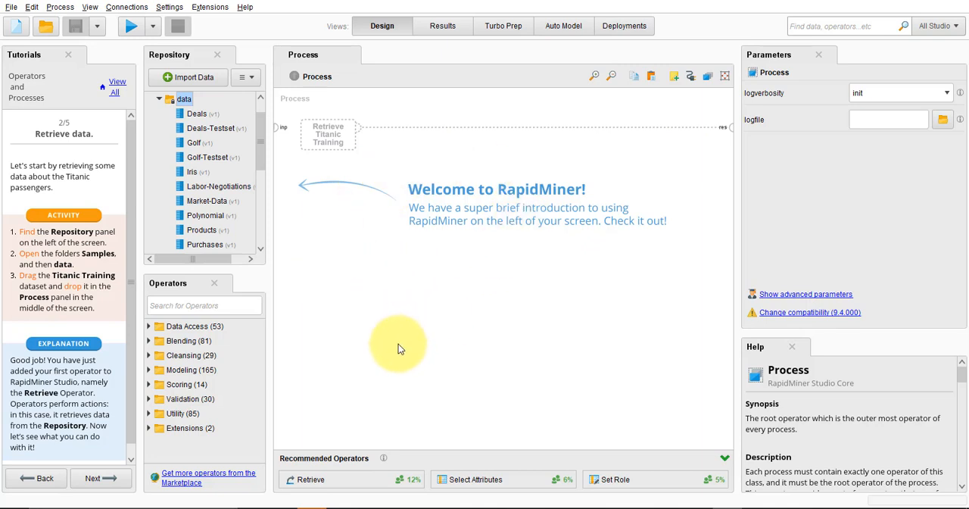
click(260, 221)
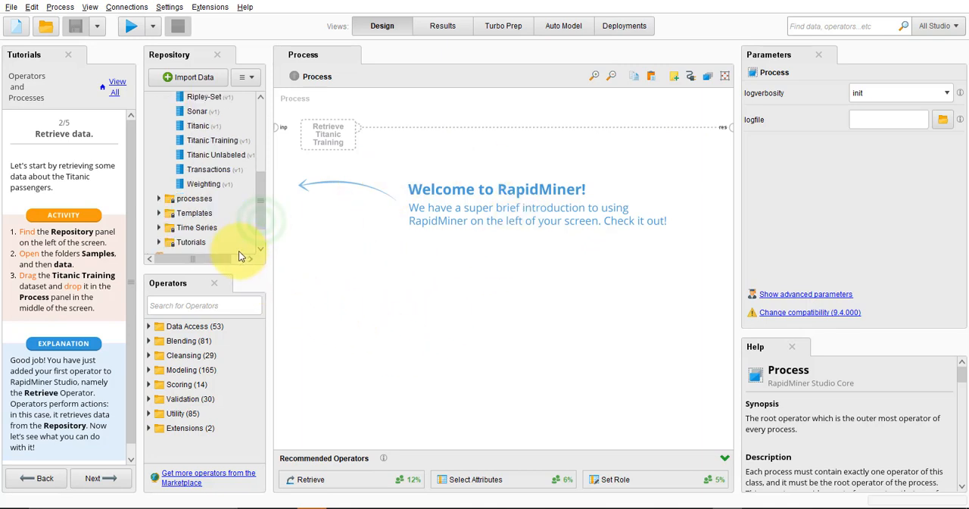
Examine the attribute preview of the Titanic Training dataset in the repository
mouse_move(205, 141)
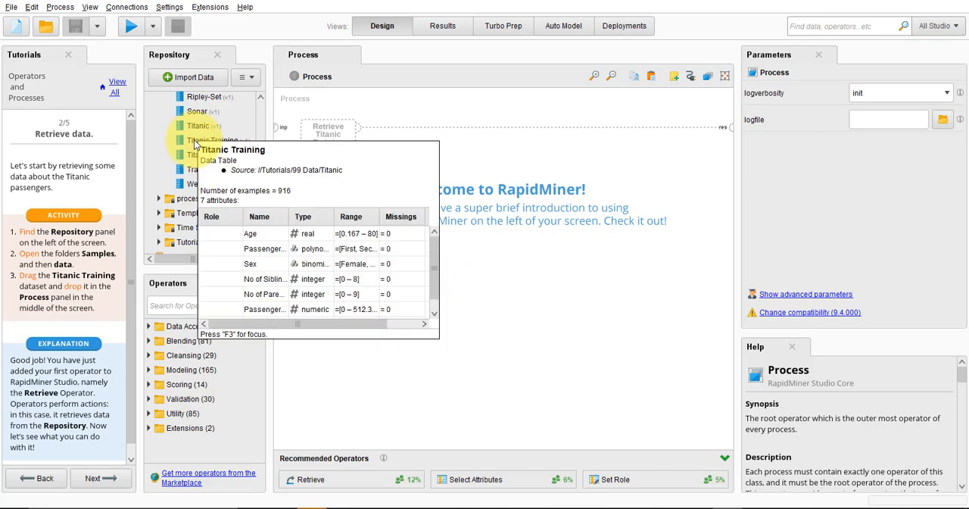
mouse_move(191, 144)
mouse_down()
mouse_move(232, 151)
mouse_move(199, 139)
mouse_up()
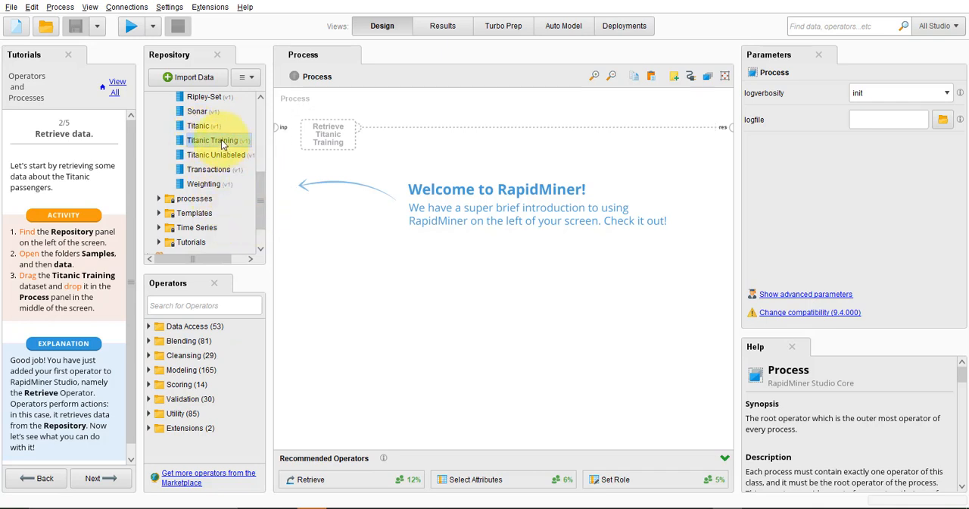
mouse_move(219, 146)
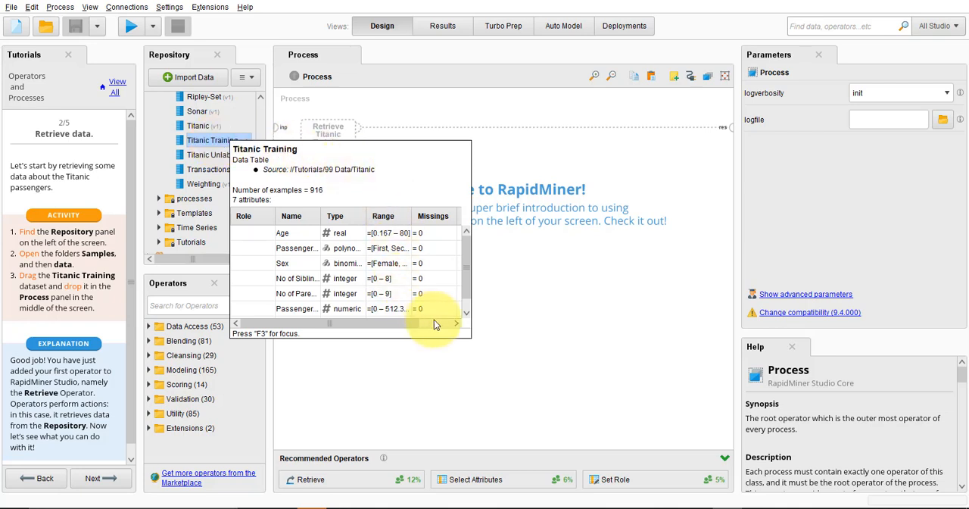
click(413, 324)
drag(413, 324, 387, 327)
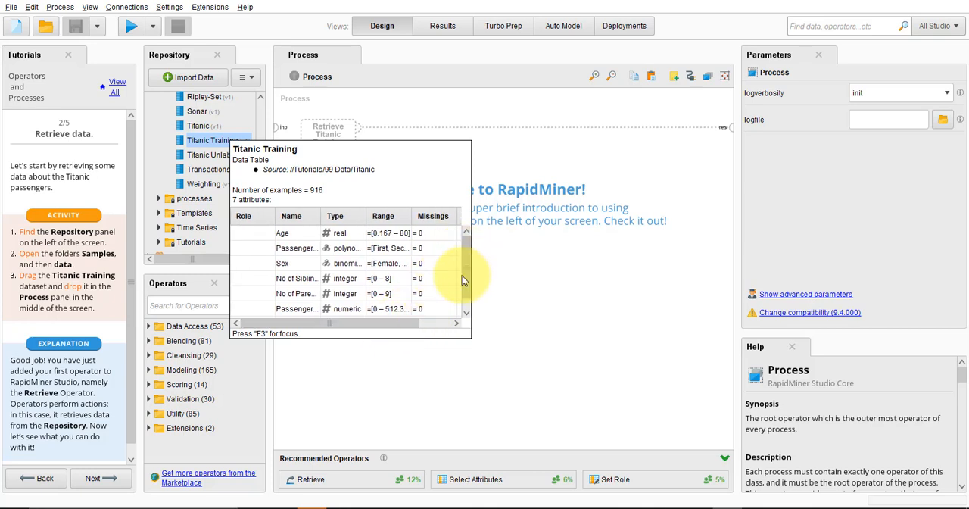
scroll(464, 281, down, 1)
scroll(470, 287, up, 1)
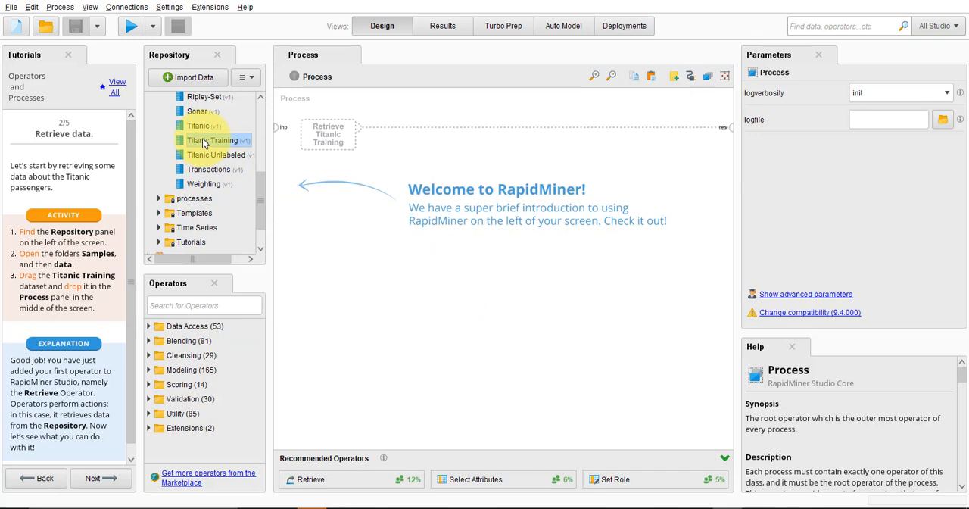
Add the Titanic Training dataset to the process and advance the tutorial to "Building your first process"
drag(202, 143, 400, 190)
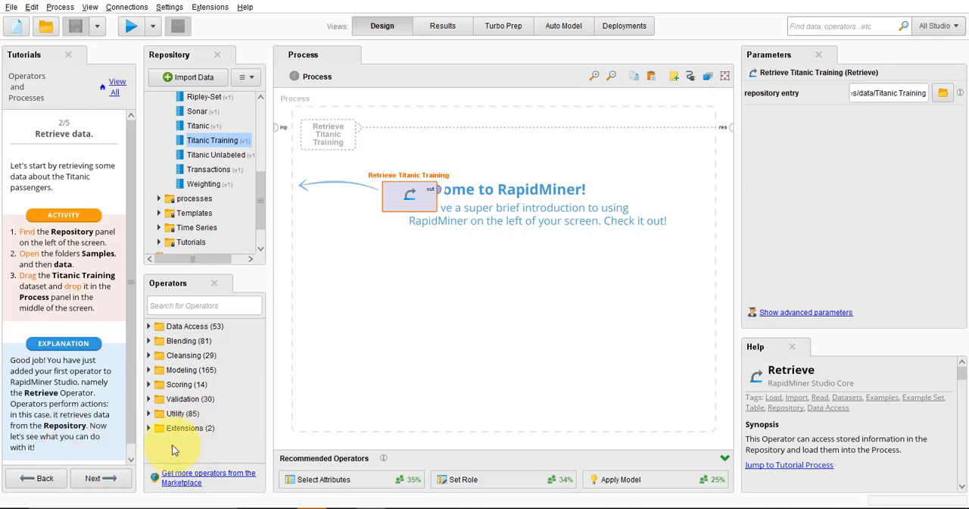
click(97, 478)
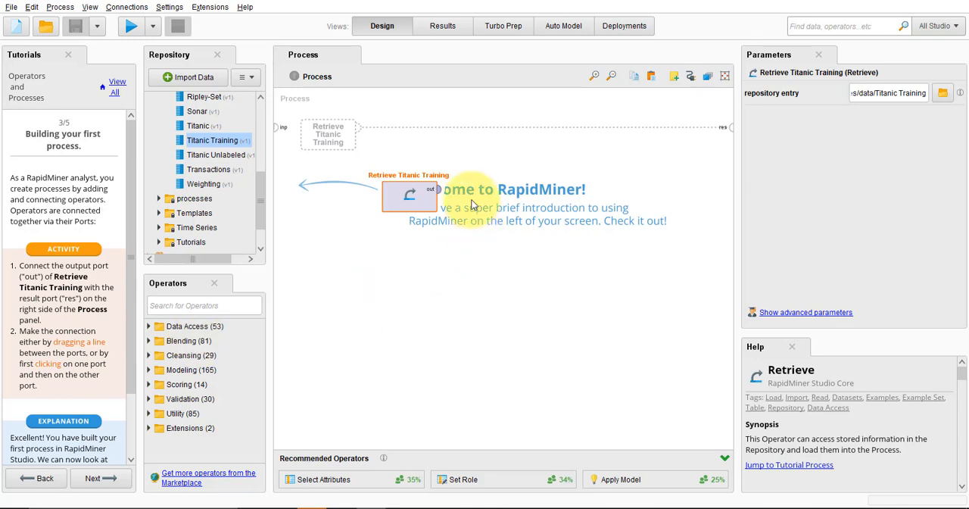
click(437, 191)
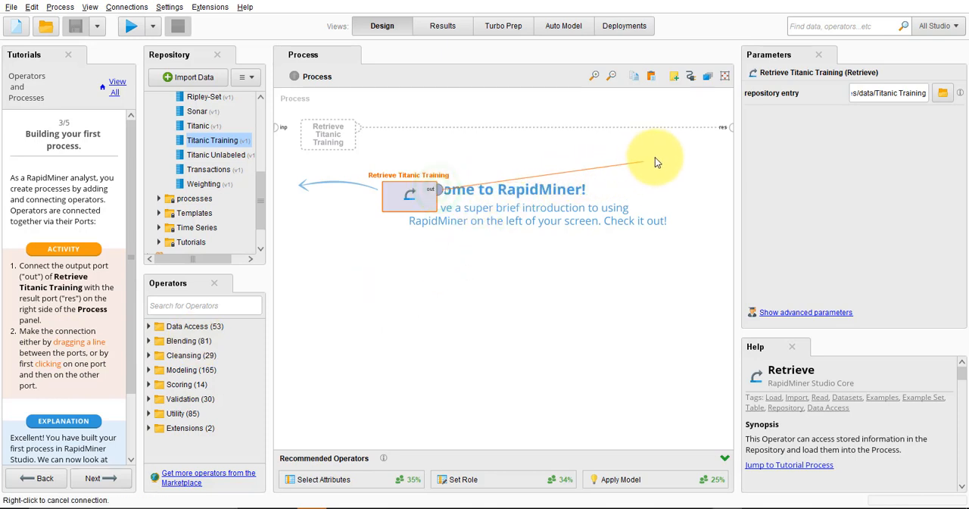
click(729, 135)
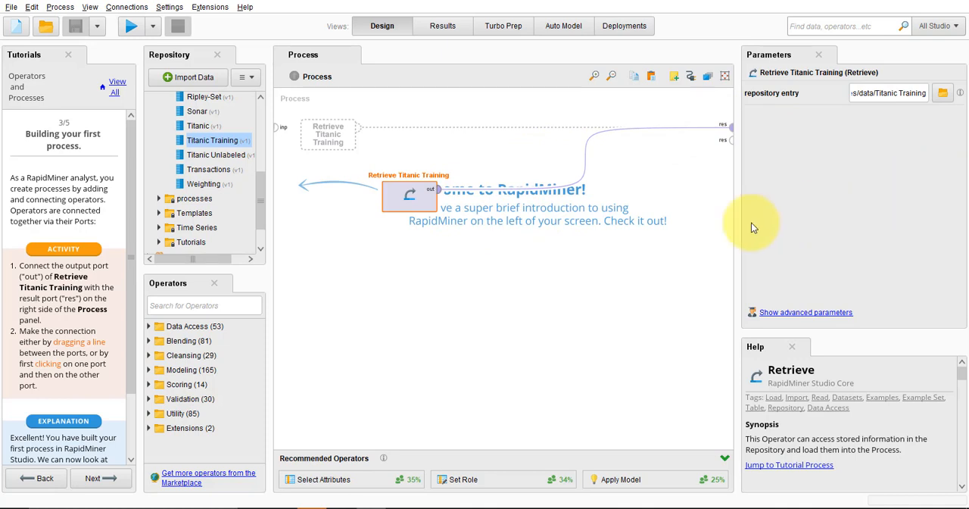
click(585, 159)
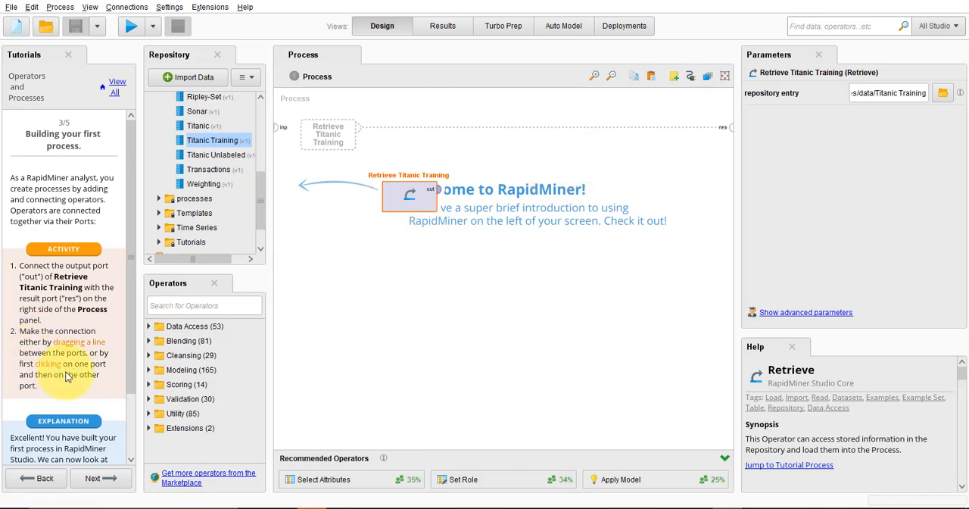
Connect the out port of Retrieve Titanic Training to the process's first res port
click(432, 191)
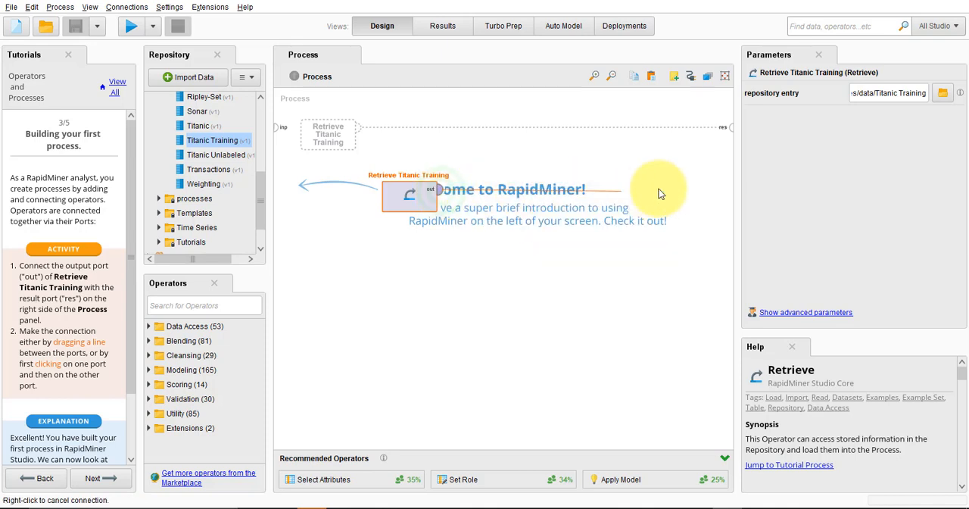
click(732, 131)
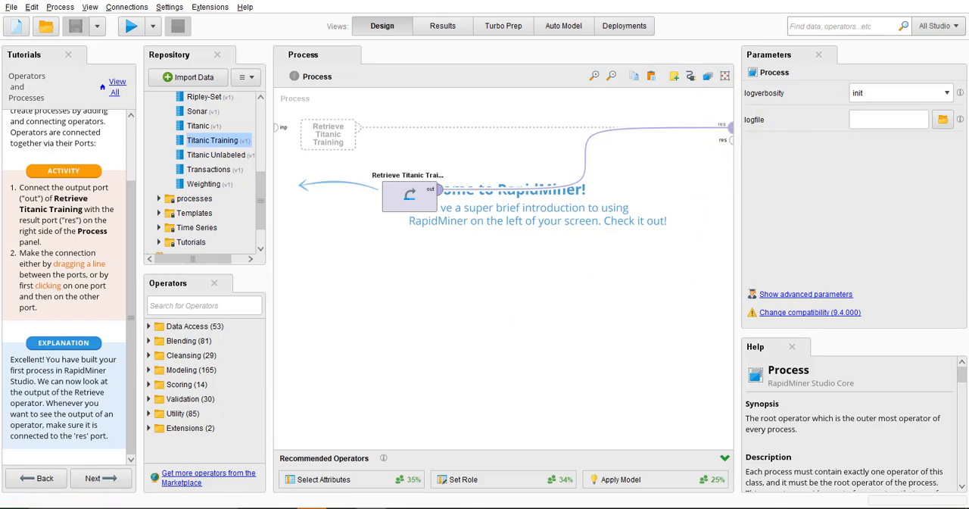
click(729, 130)
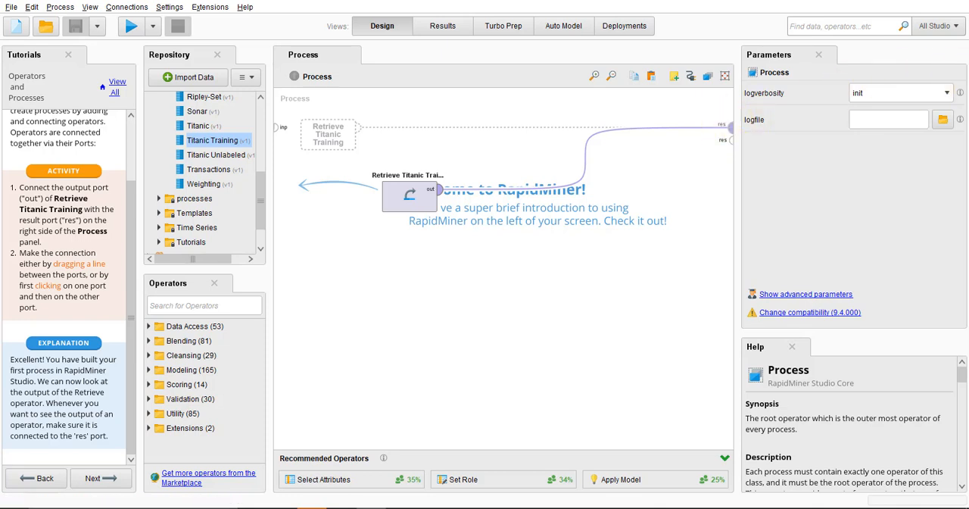
Advance the tutorial to "Running processes" and run the process
click(101, 475)
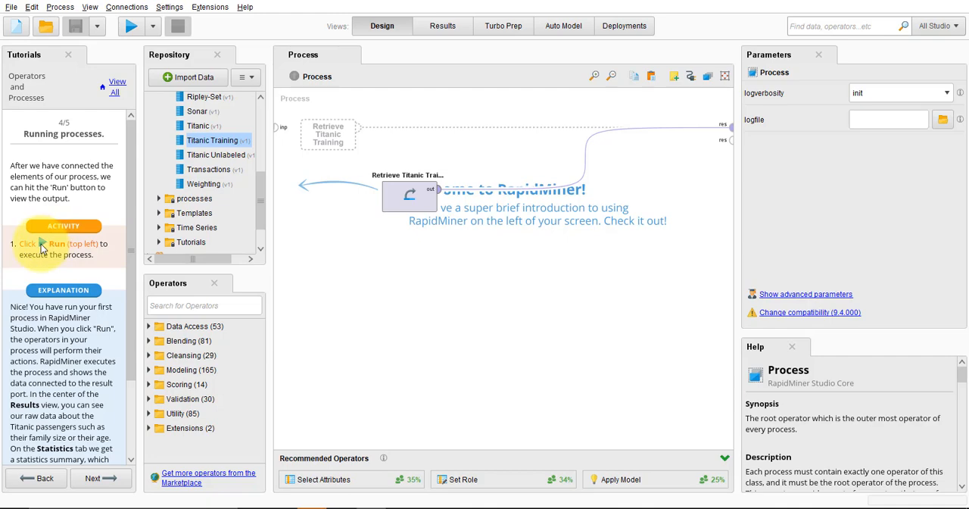
click(129, 28)
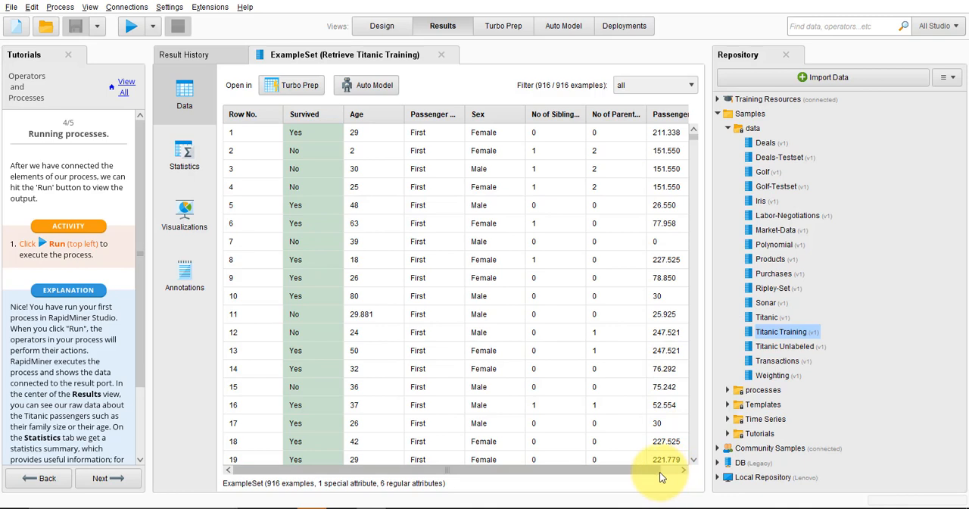
Sort the Titanic Training results by passenger fare in descending order and widen the results area to fit all columns
click(684, 471)
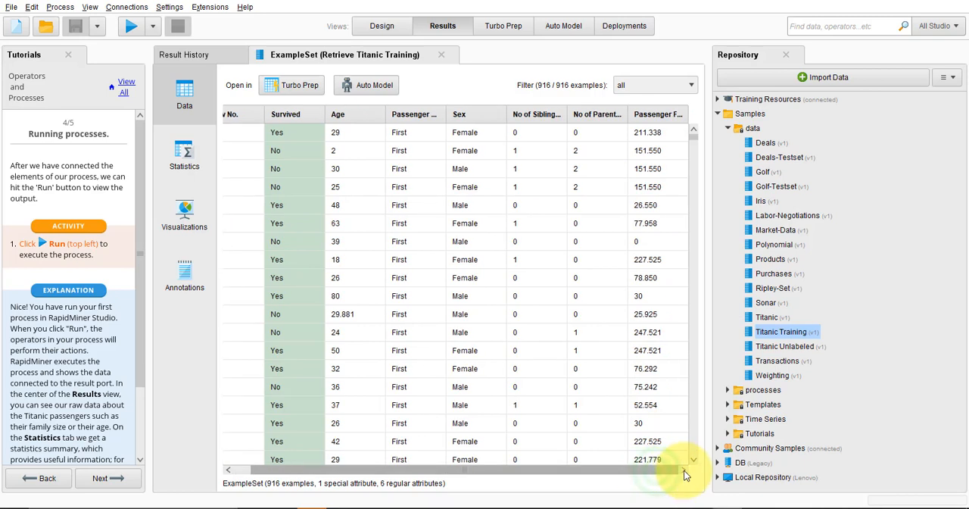
click(680, 118)
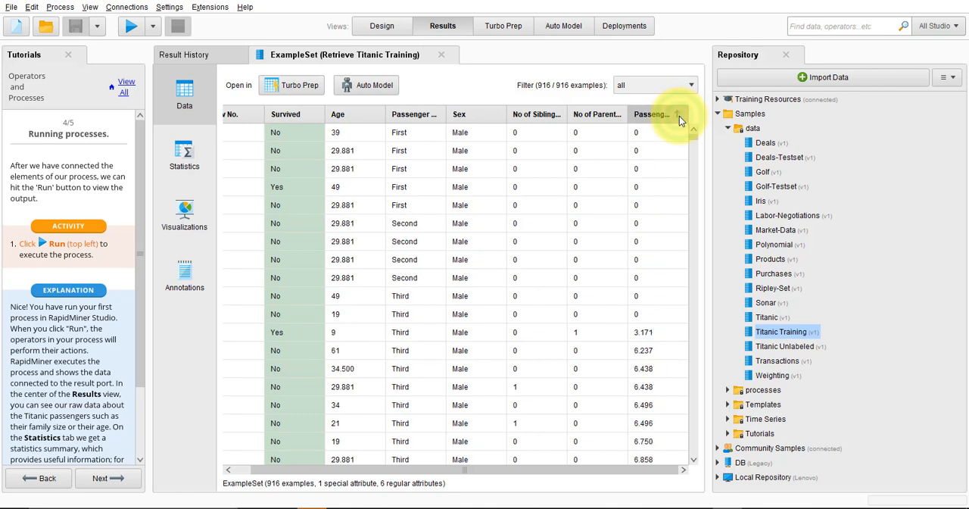
click(679, 116)
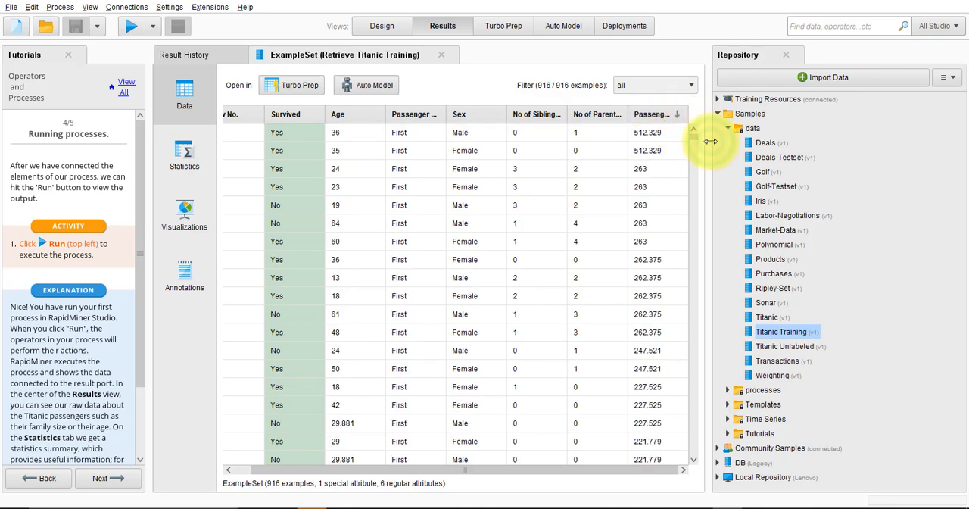
drag(710, 141, 783, 144)
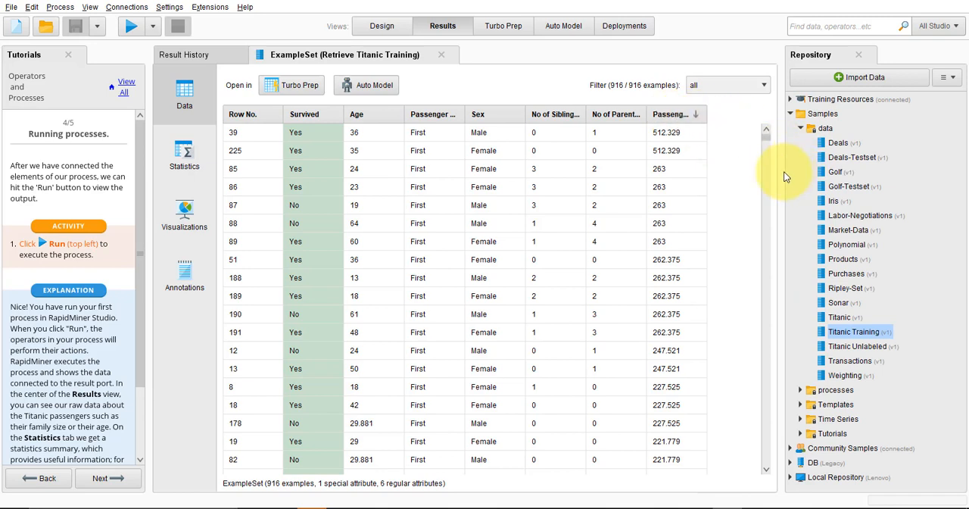
drag(784, 176, 727, 172)
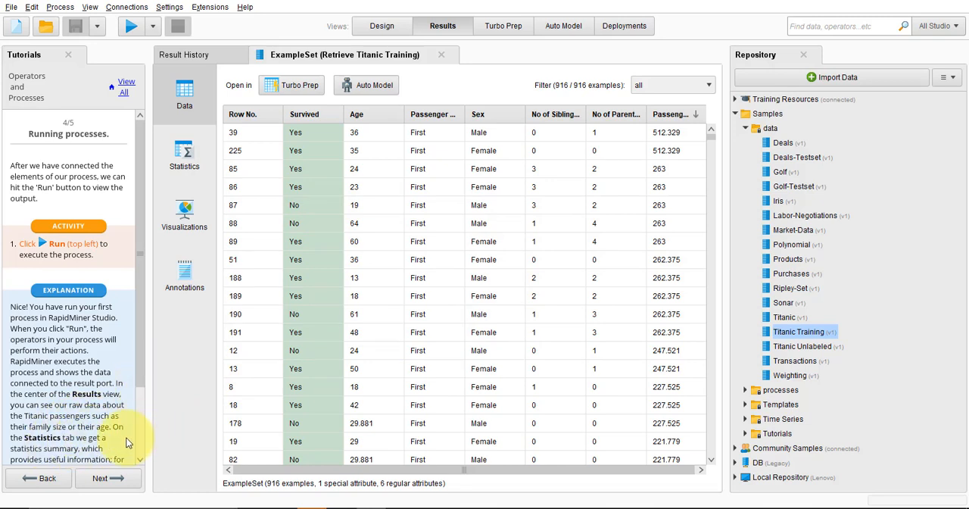
Show the statistics of the Titanic Training results and open the Age attribute's histogram as a full visualization
scroll(134, 444, down, 3)
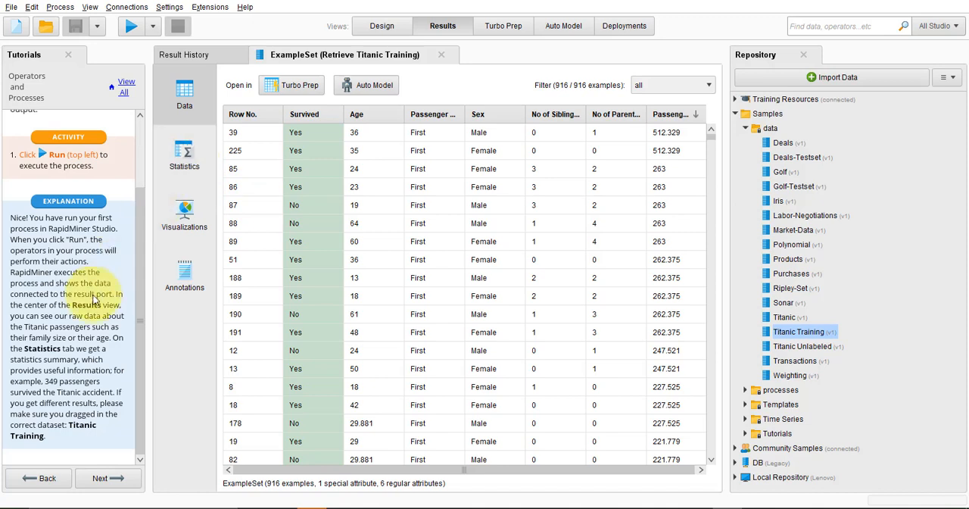
click(181, 159)
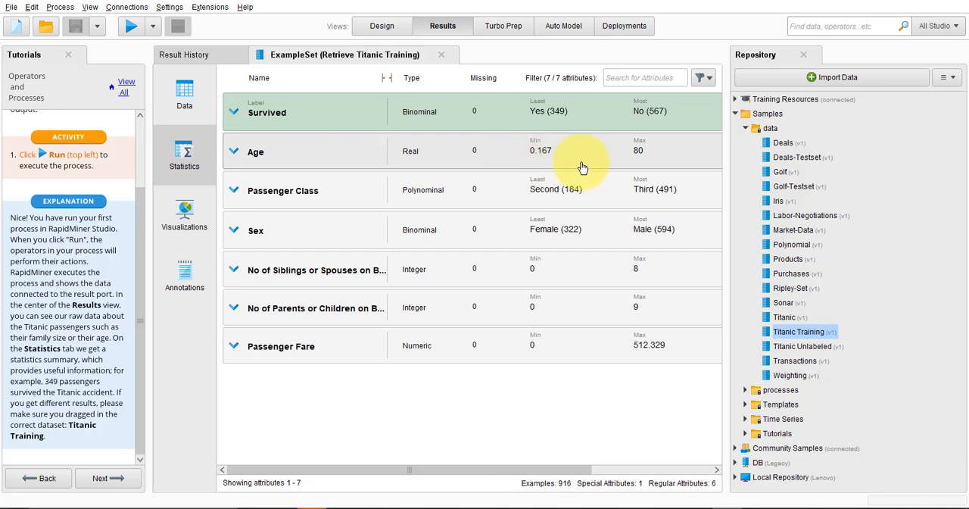
click(236, 155)
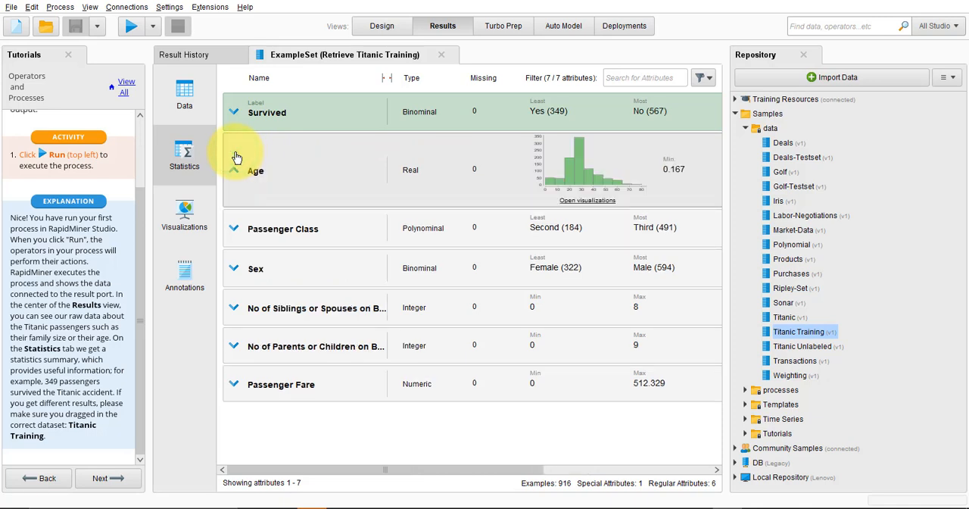
click(599, 203)
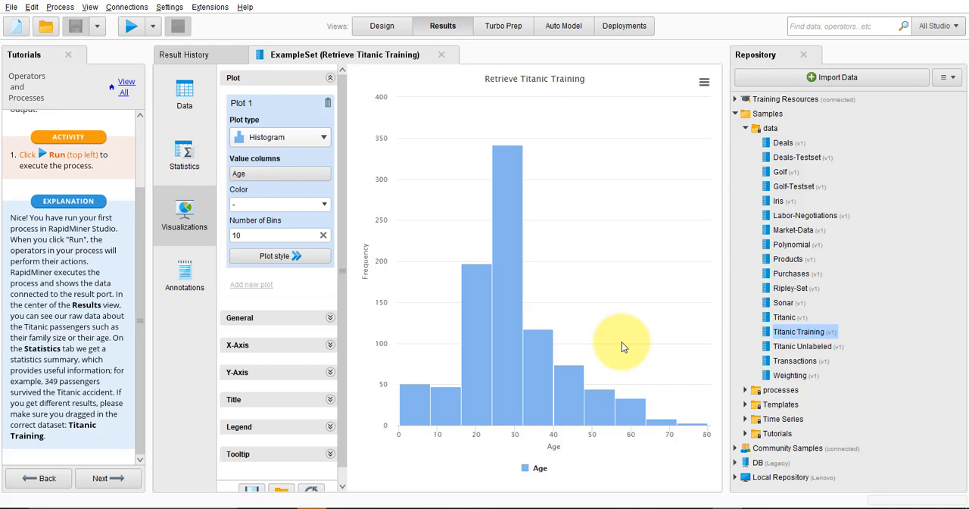
Close the Titanic Training results, return to the process design and run the process again
click(443, 55)
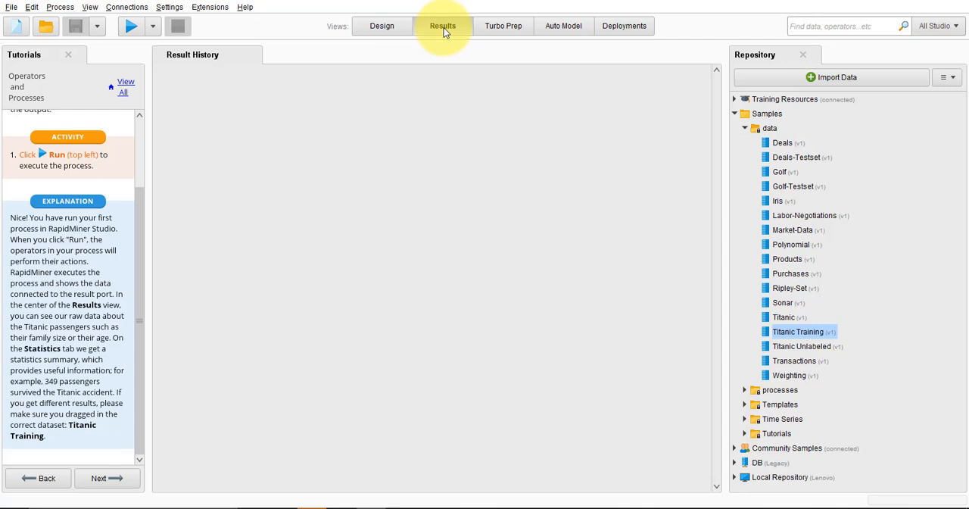
click(386, 28)
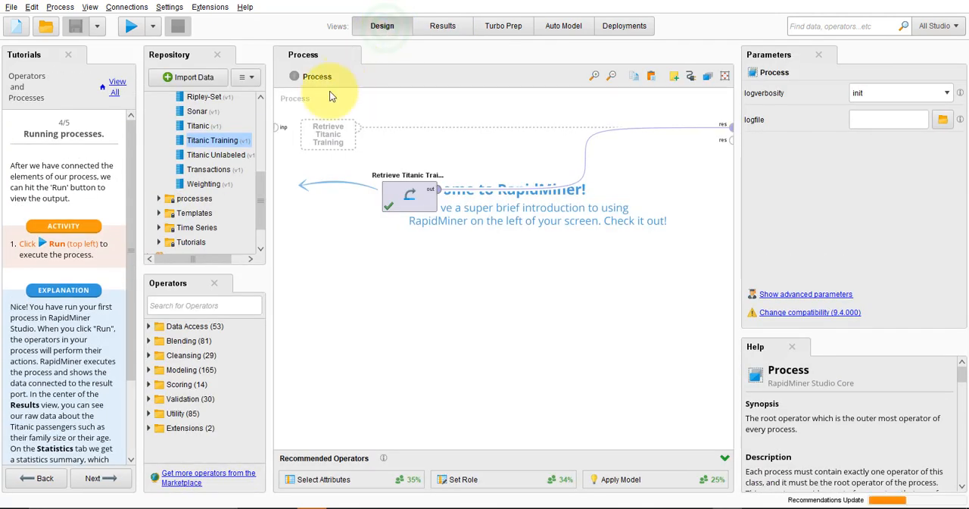
click(445, 28)
click(384, 28)
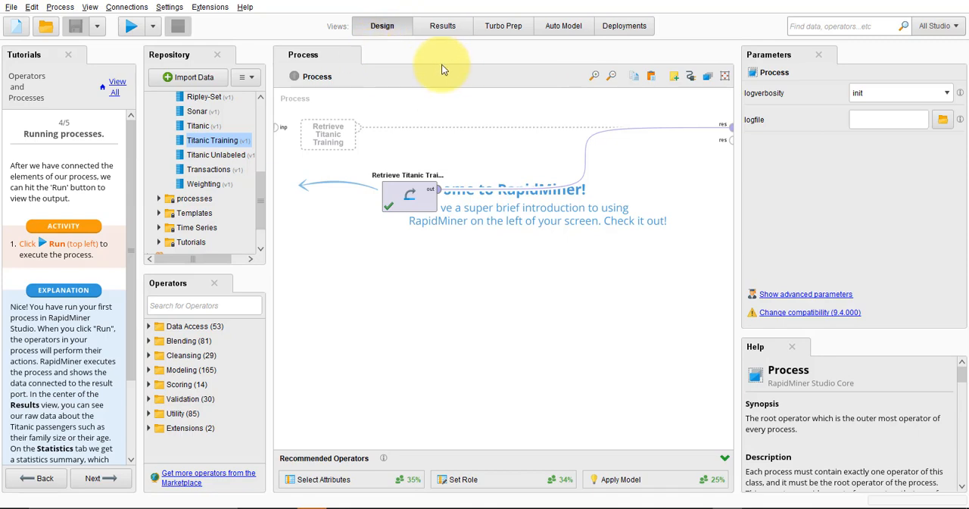
click(130, 26)
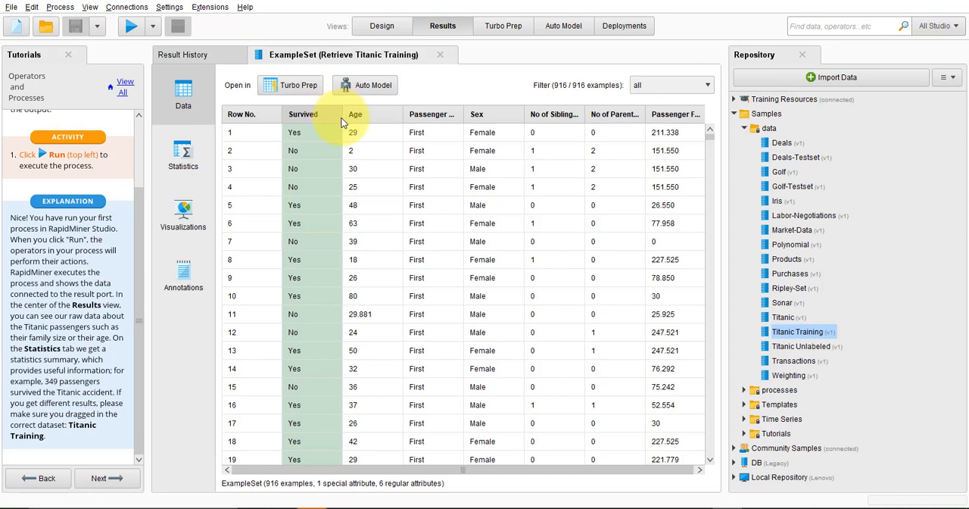
Examine the statistics of the Age and Survived attributes in the Titanic Training results and view the results' visualization
click(191, 160)
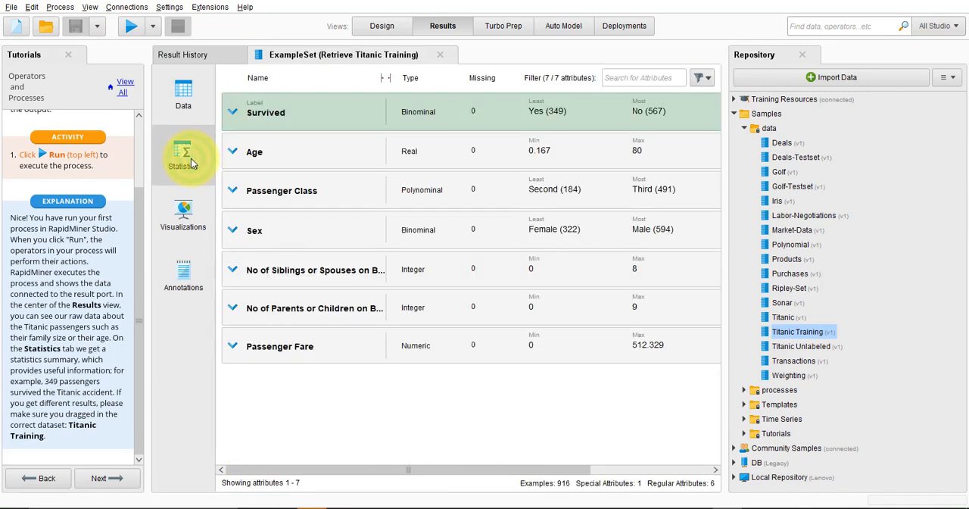
click(234, 154)
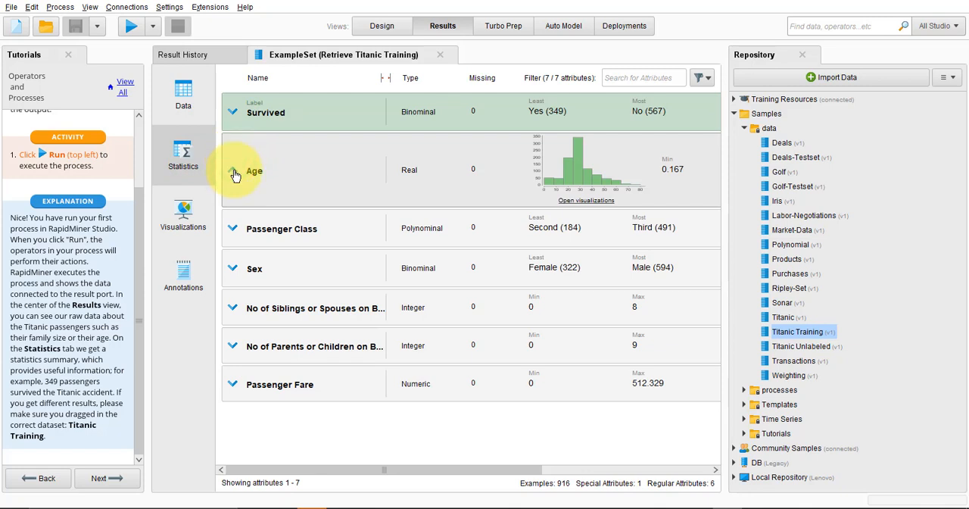
click(234, 167)
click(234, 118)
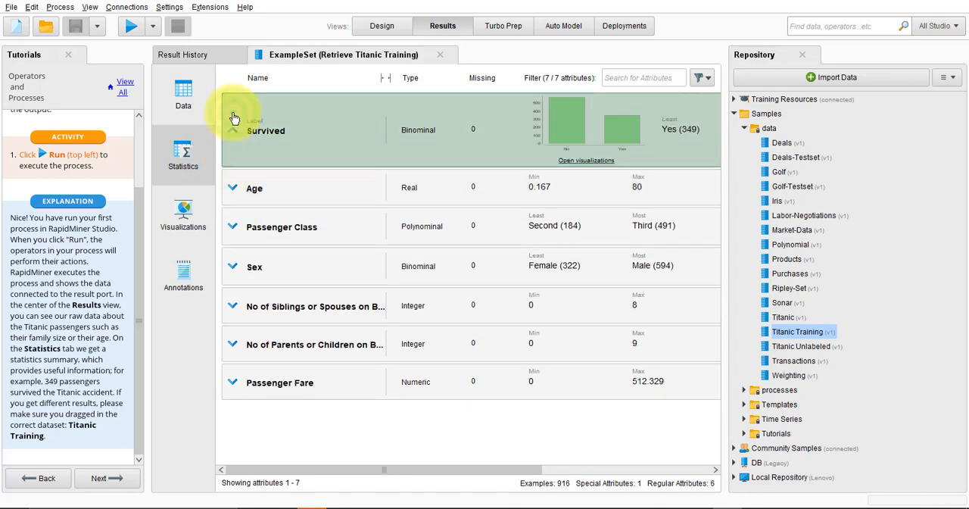
click(234, 119)
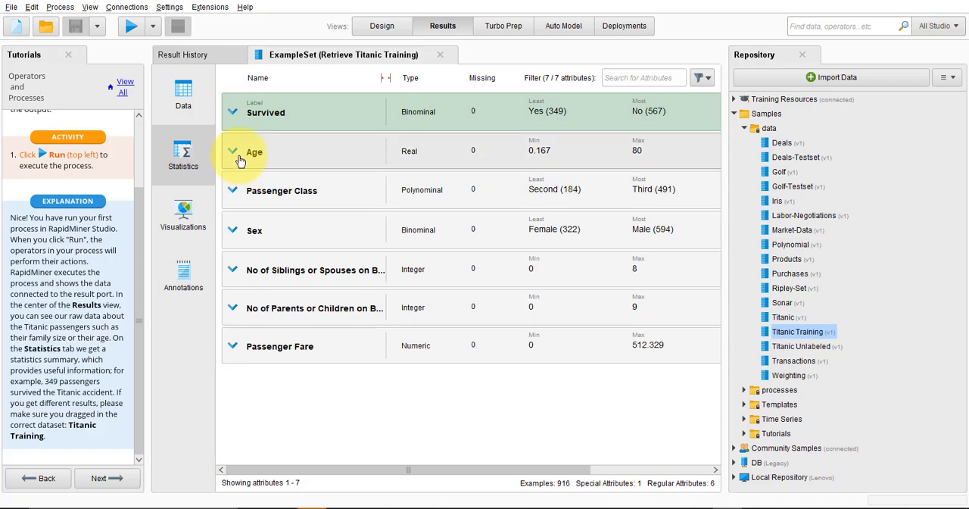
click(187, 220)
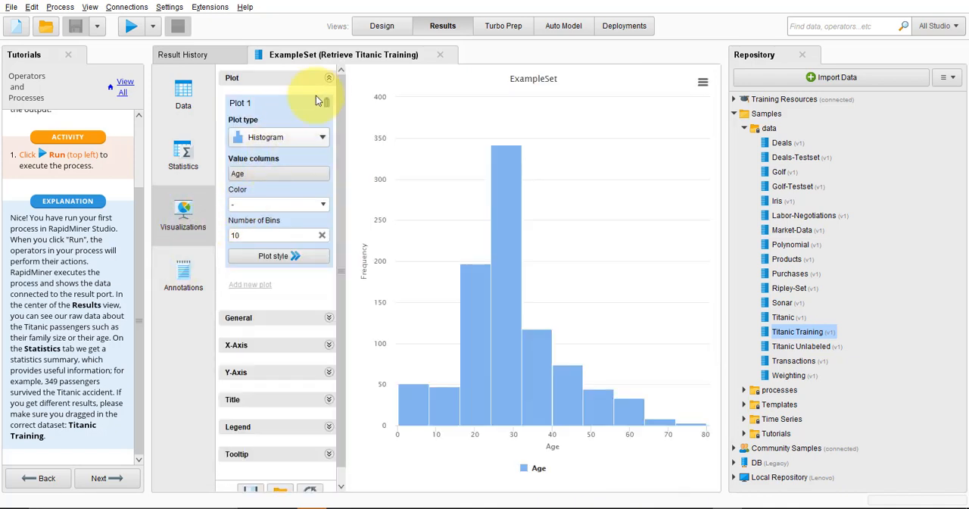
Return to the process design and advance the tutorial to "Congratulations - Halfway there!"
click(383, 28)
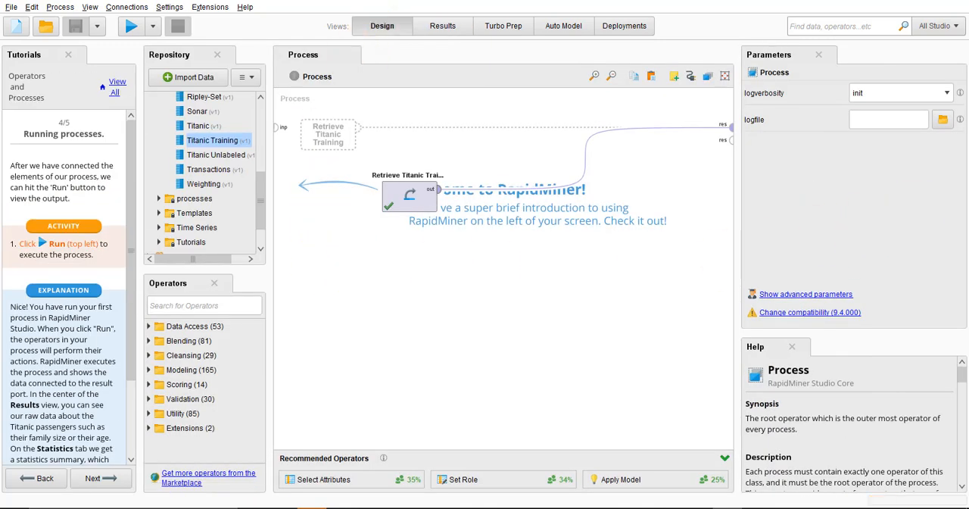
scroll(91, 318, down, 3)
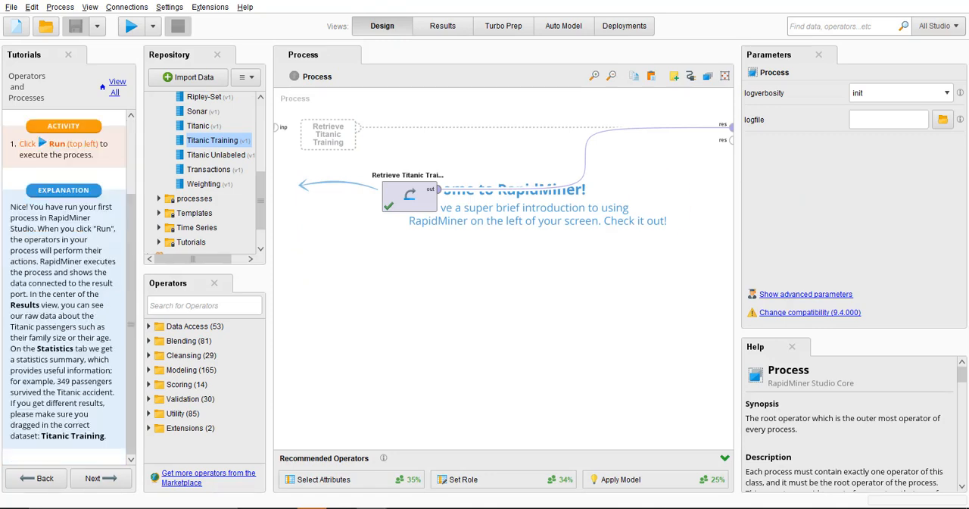
click(98, 479)
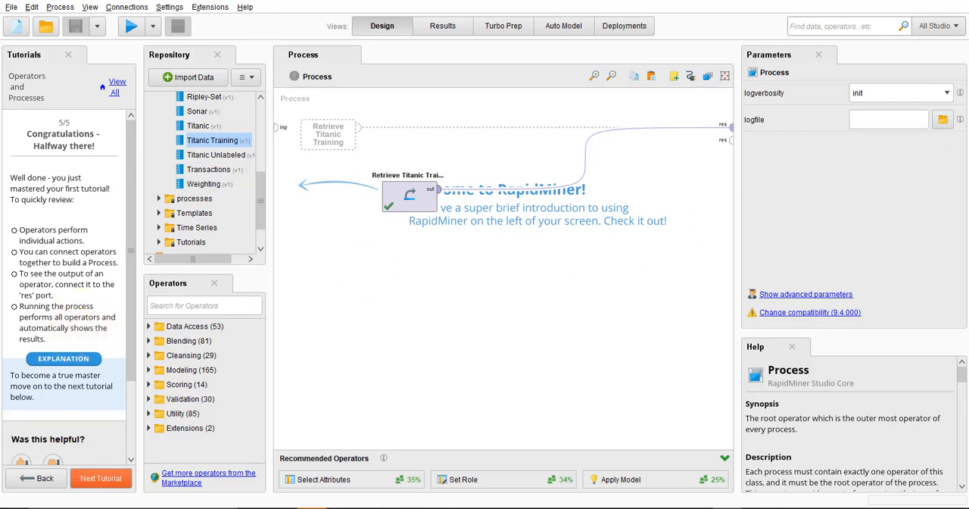
Start the Modeling tutorial, advance to "Retrieve the Titanic Training data" and add the Titanic Training data to the process
click(106, 478)
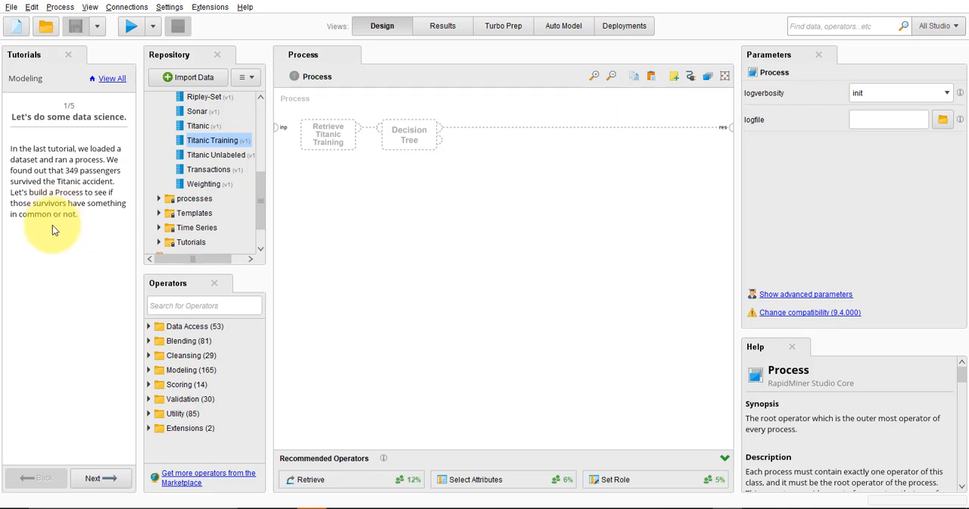
click(93, 479)
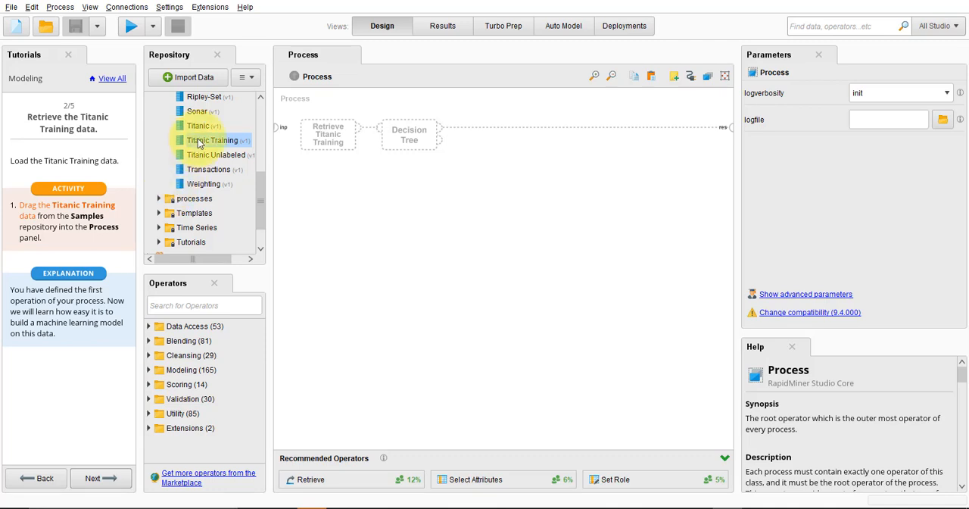
drag(201, 140, 366, 225)
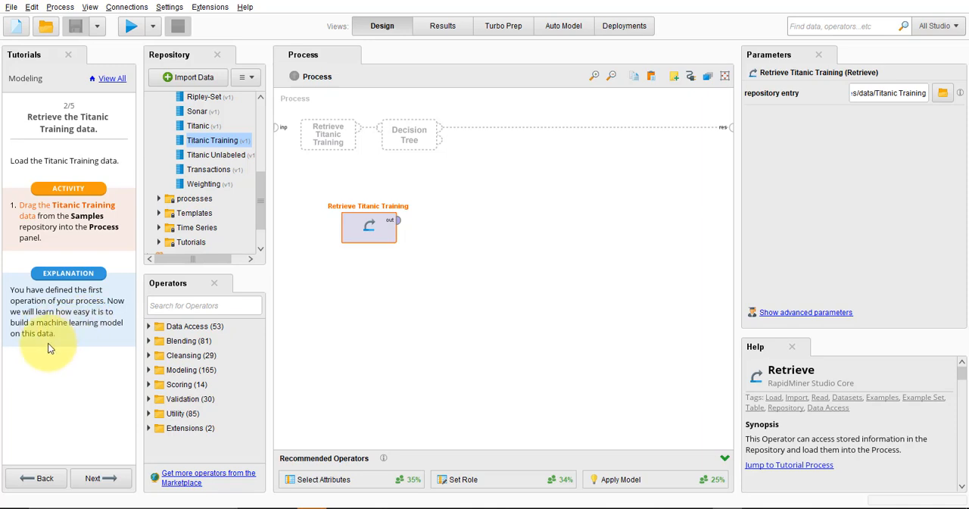
Advance the tutorial to "Build a decision tree" and expand the Modeling, Predictive and Trees operator folders
click(111, 479)
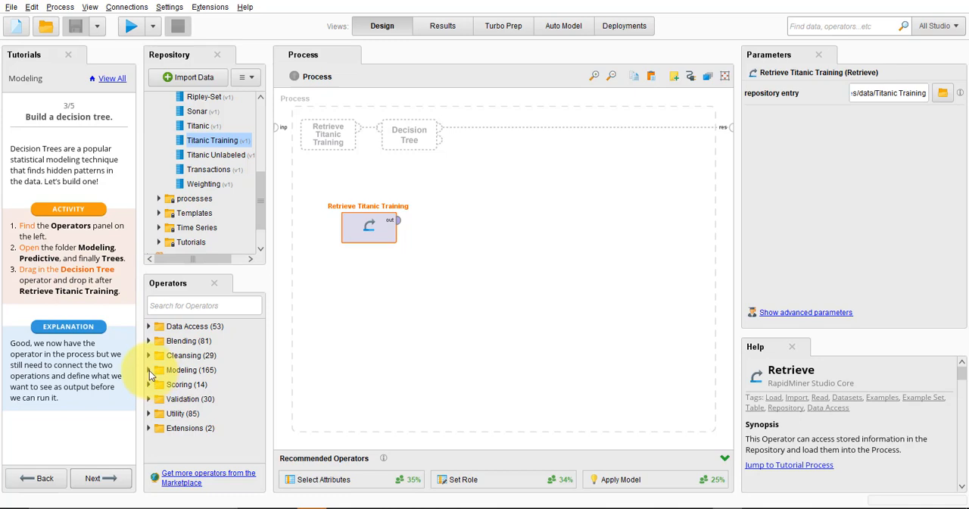
click(151, 371)
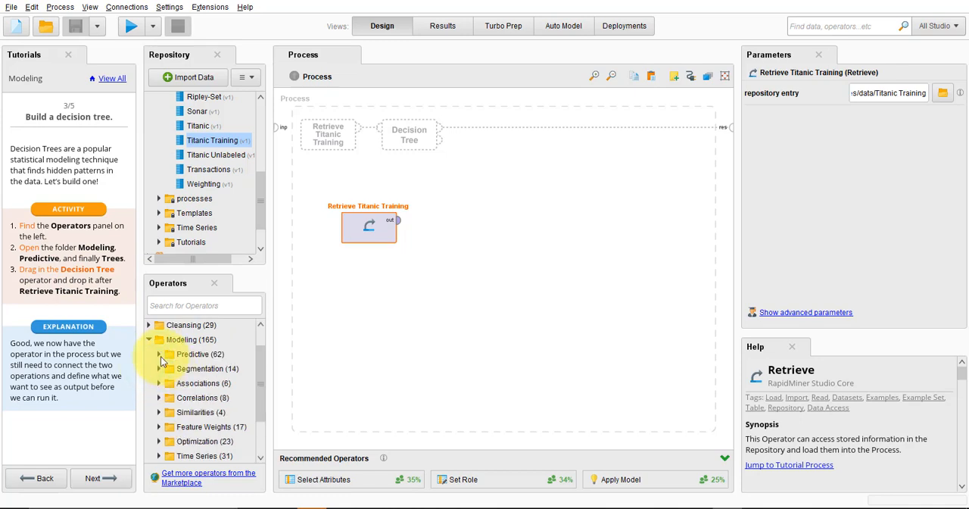
click(159, 354)
click(173, 373)
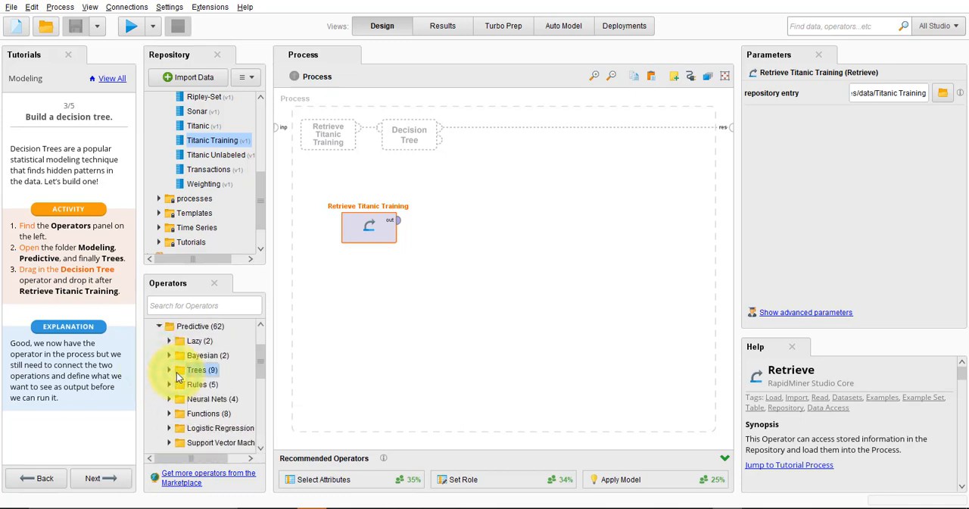
click(171, 371)
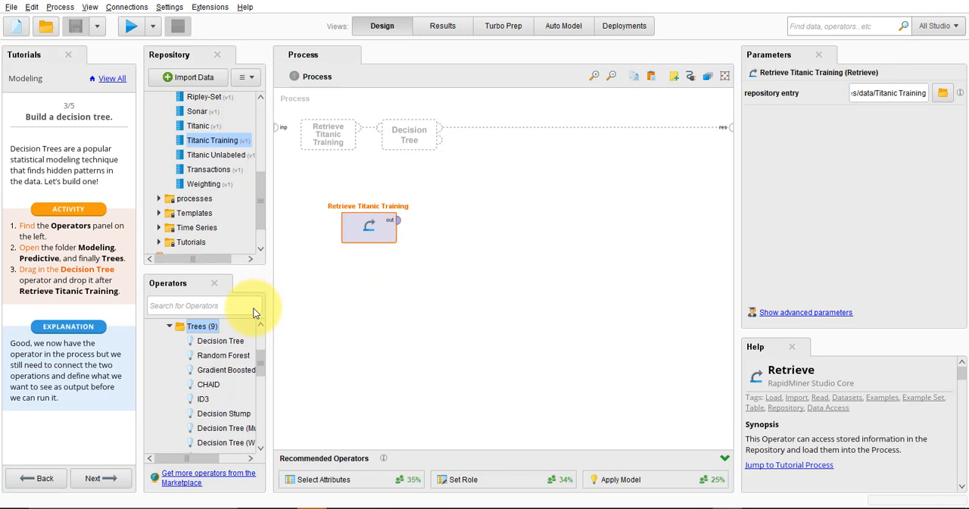
Widen the operator list, add the Decision Tree operator after Retrieve Titanic Training, and narrow the list again
drag(268, 335, 309, 335)
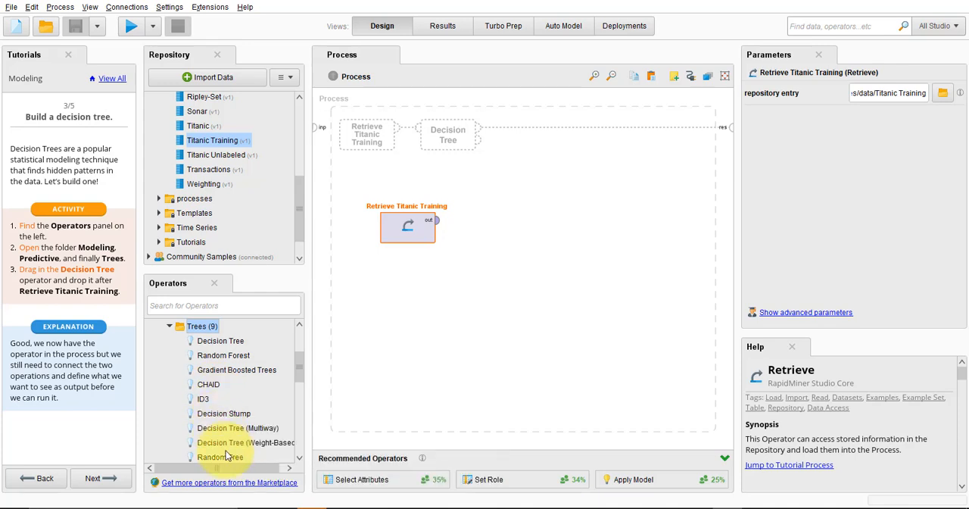
click(300, 460)
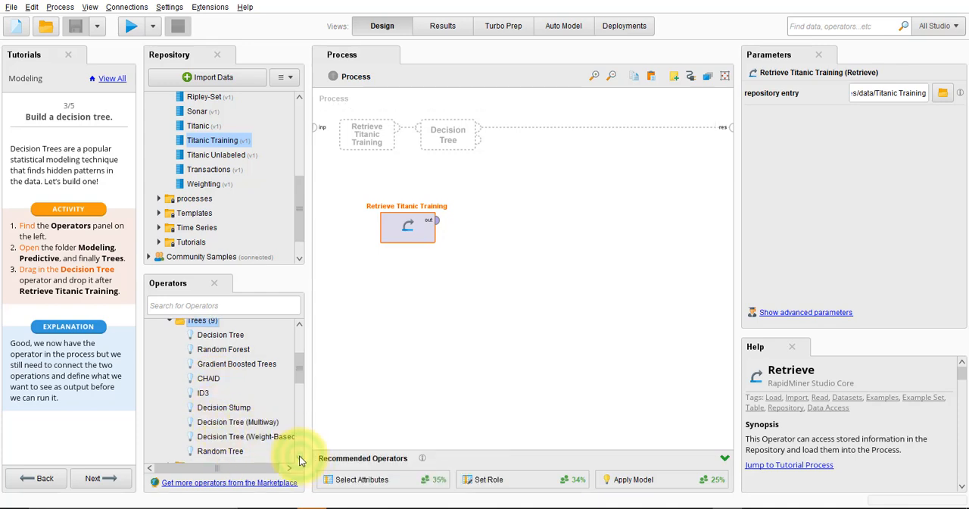
click(300, 458)
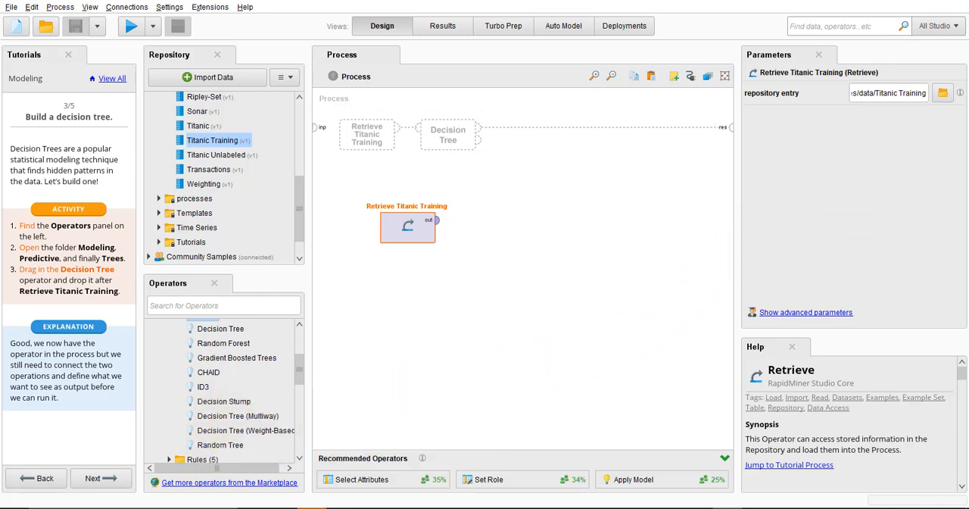
drag(212, 331, 391, 337)
drag(543, 267, 519, 236)
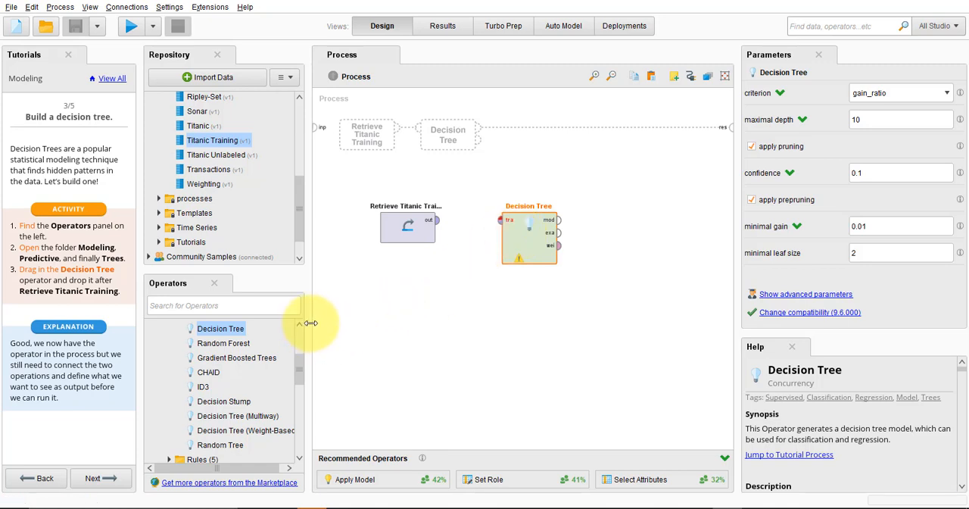
drag(310, 323, 250, 321)
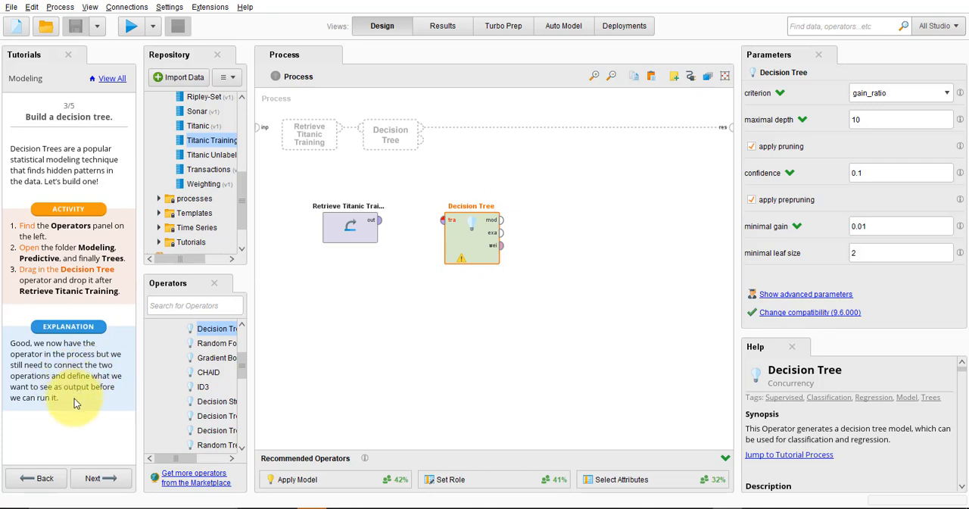
Advance the tutorial to "Connect & execute" and connect Retrieve Titanic Training's out port to Decision Tree's tra port
click(99, 479)
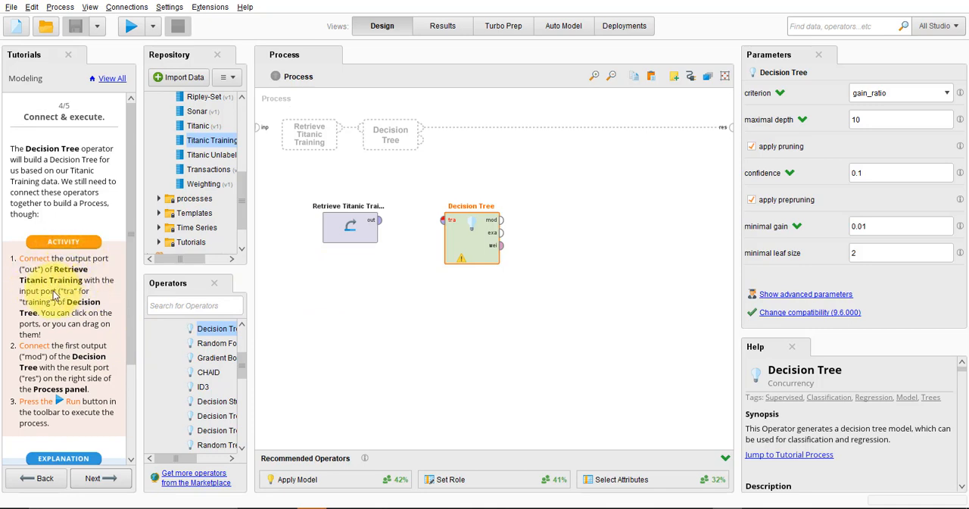
click(380, 221)
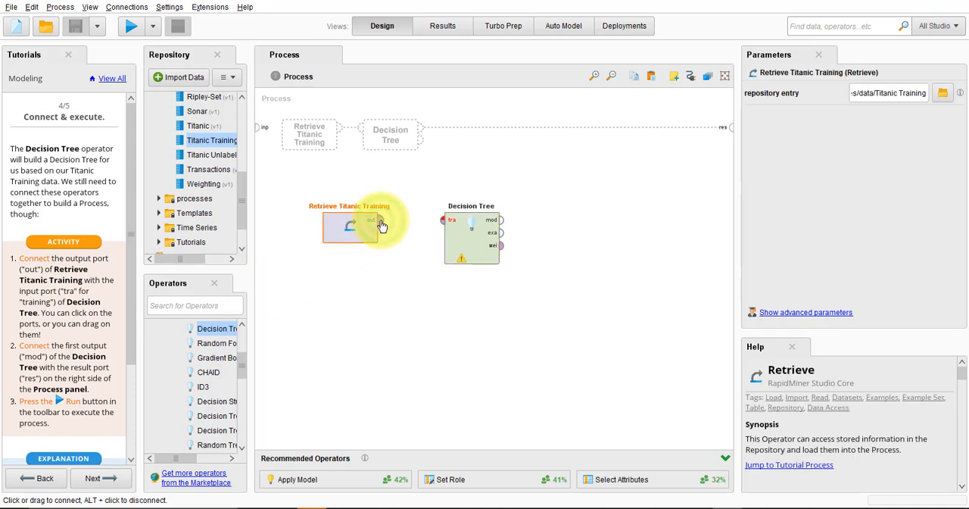
click(443, 222)
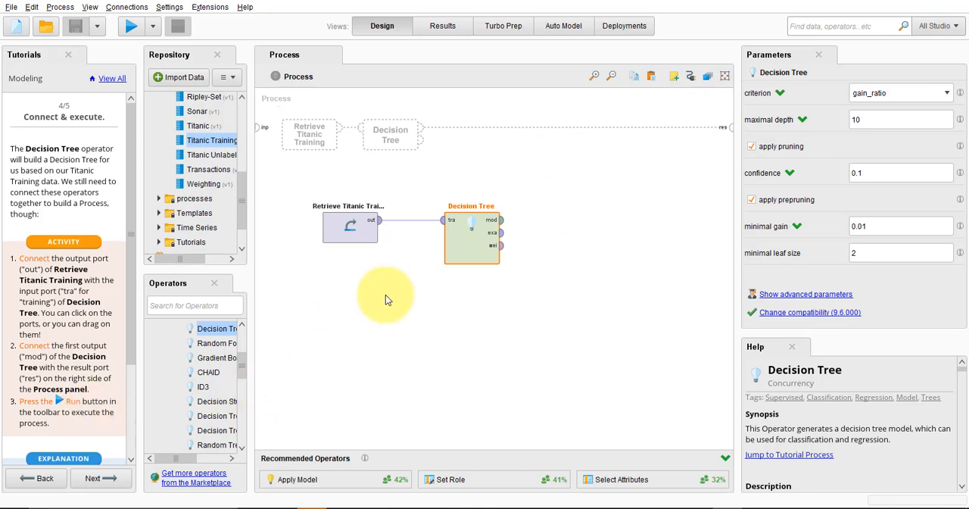
Connect Decision Tree's mod port to the process's res port and run the process
click(503, 224)
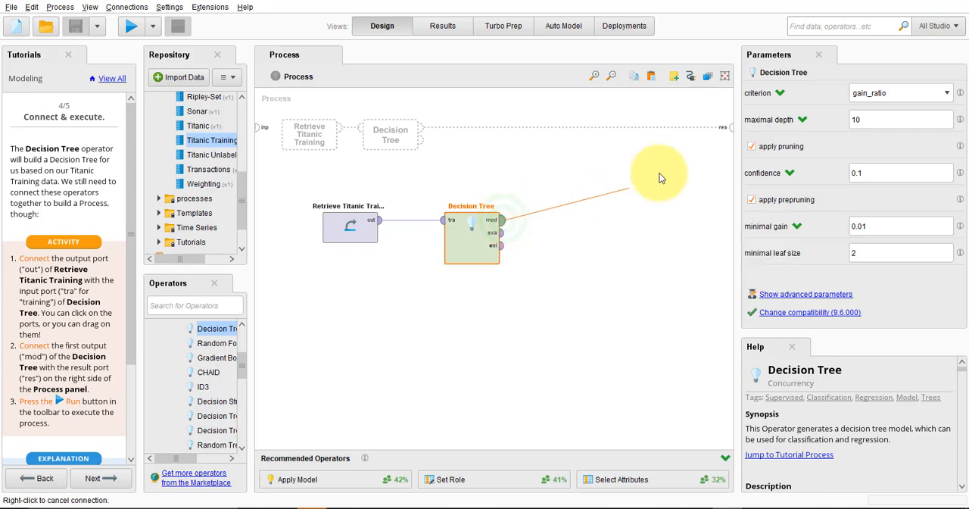
click(731, 129)
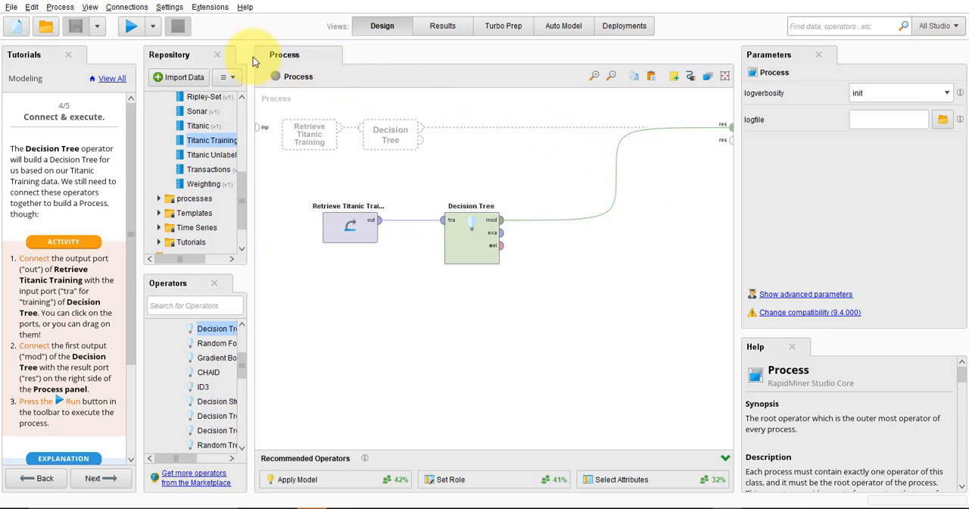
click(134, 29)
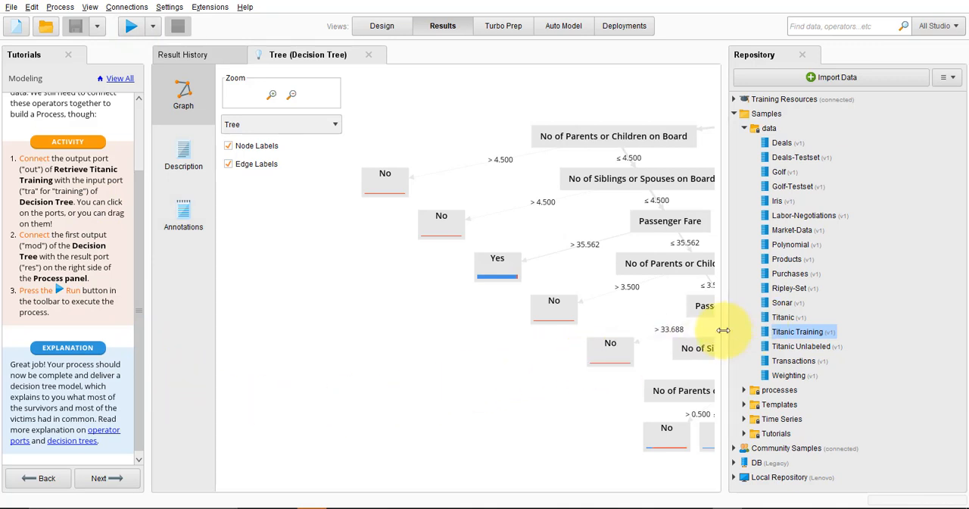
Widen the results area and zoom out the decision tree graph to examine more of its branches
drag(723, 330, 825, 306)
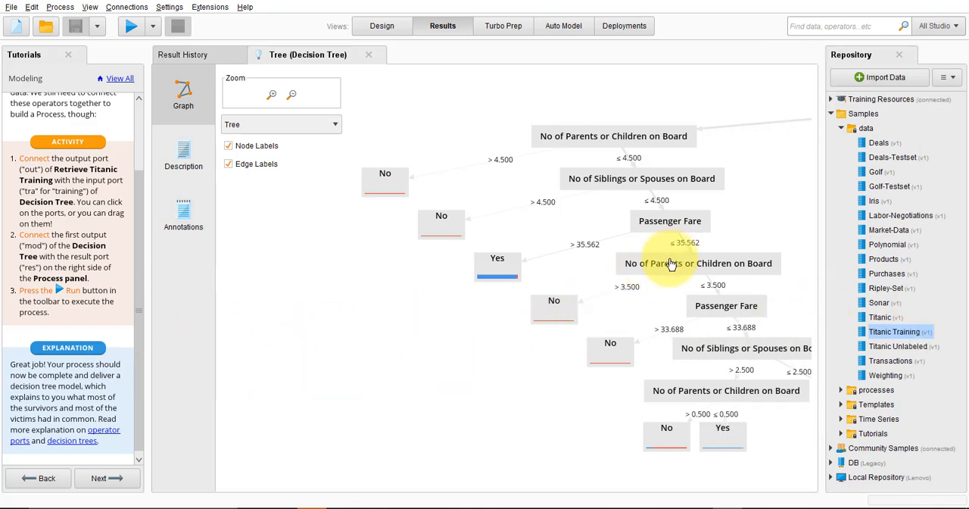
click(295, 101)
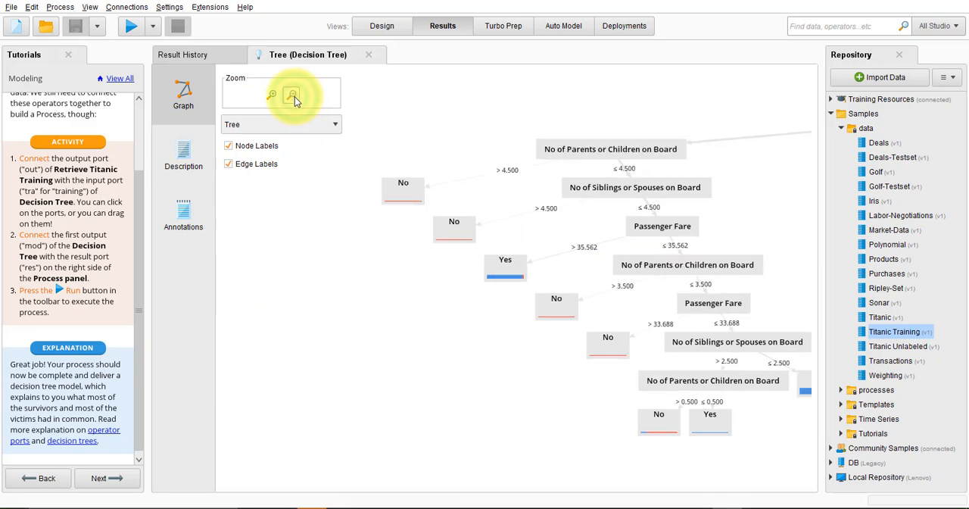
click(295, 100)
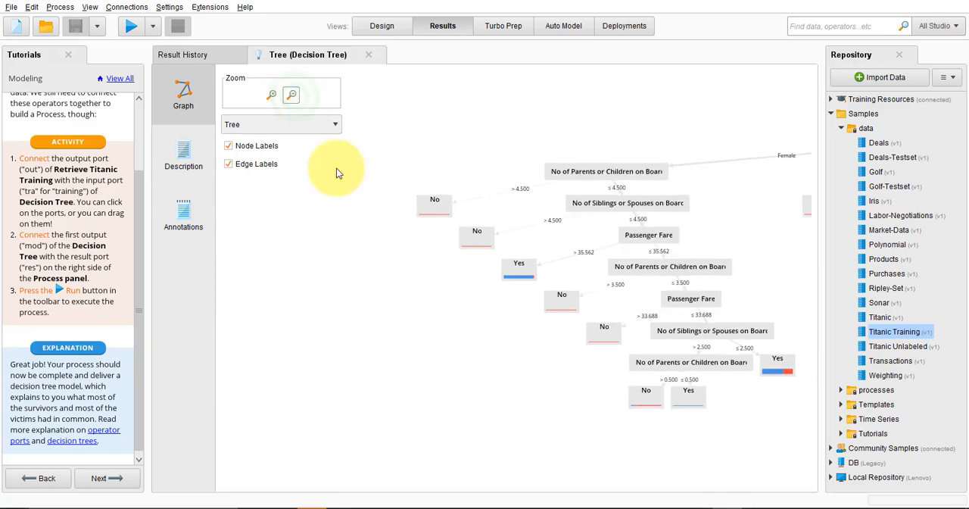
drag(429, 368, 249, 379)
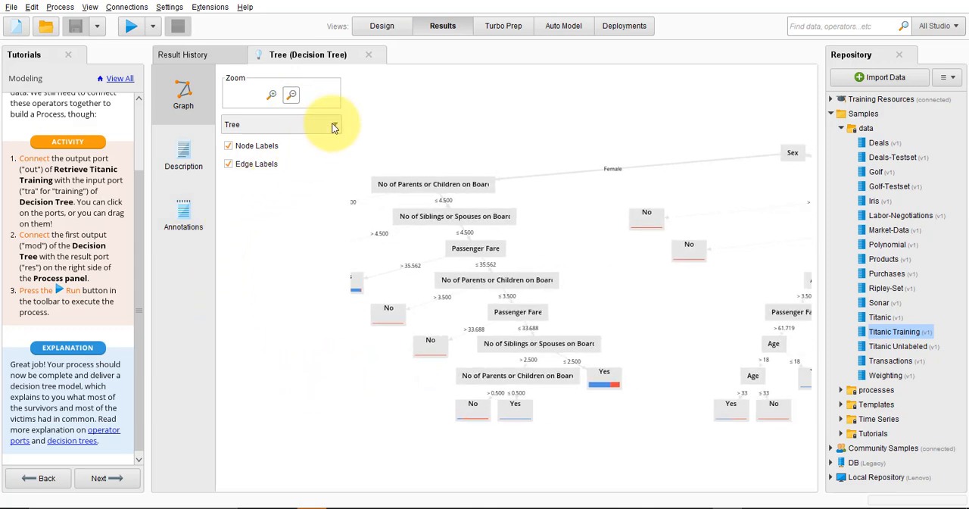
click(293, 96)
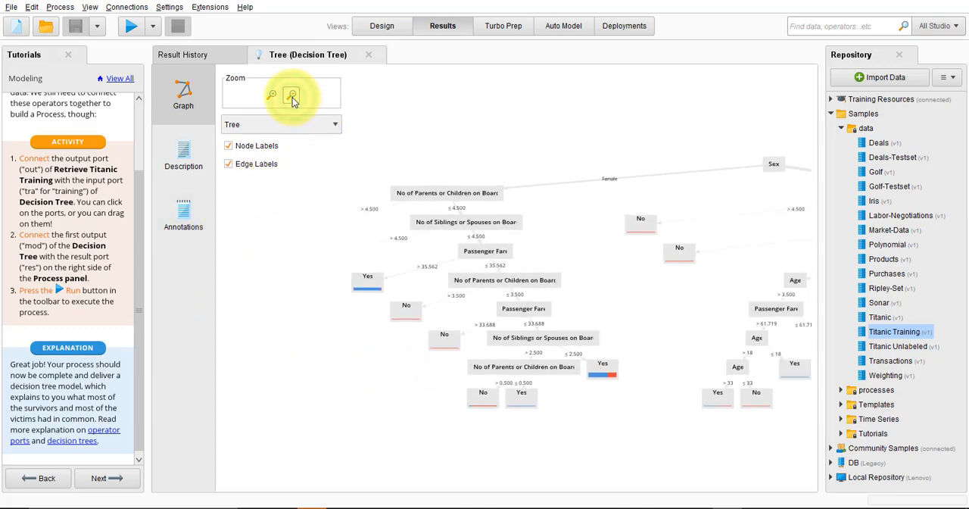
Zoom the decision tree graph out further and shift it slightly to view both sides of the Sex node
click(293, 97)
click(292, 96)
click(293, 96)
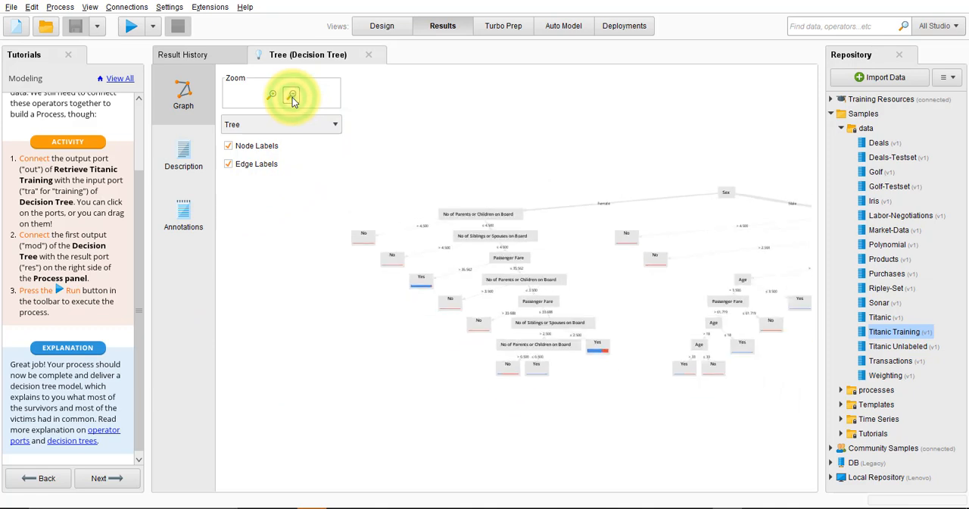
mouse_move(641, 412)
mouse_down()
mouse_move(478, 412)
mouse_move(604, 396)
mouse_move(609, 422)
mouse_move(658, 409)
mouse_move(643, 417)
mouse_move(667, 424)
mouse_move(628, 417)
mouse_up()
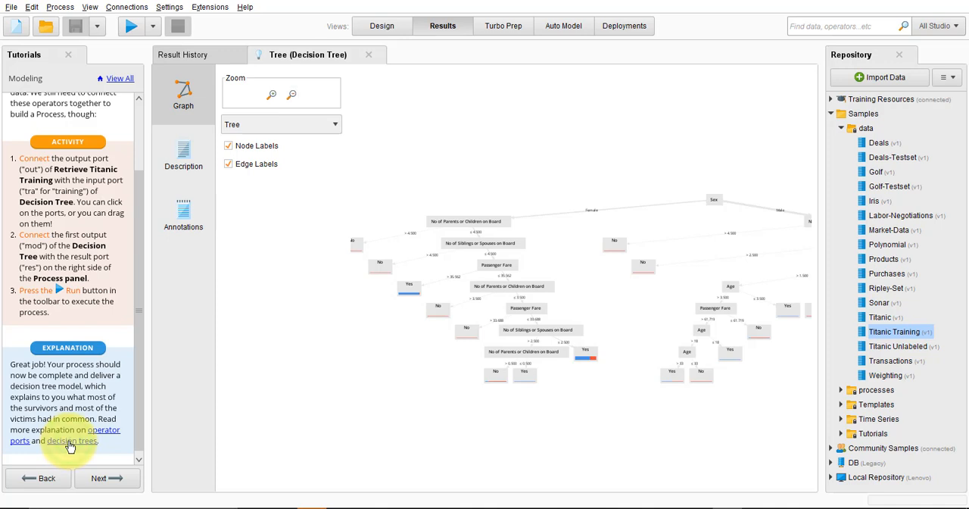
Open the tutorial's linked explanation of decision trees in the browser, skim the article page, and return to RapidMiner
click(70, 442)
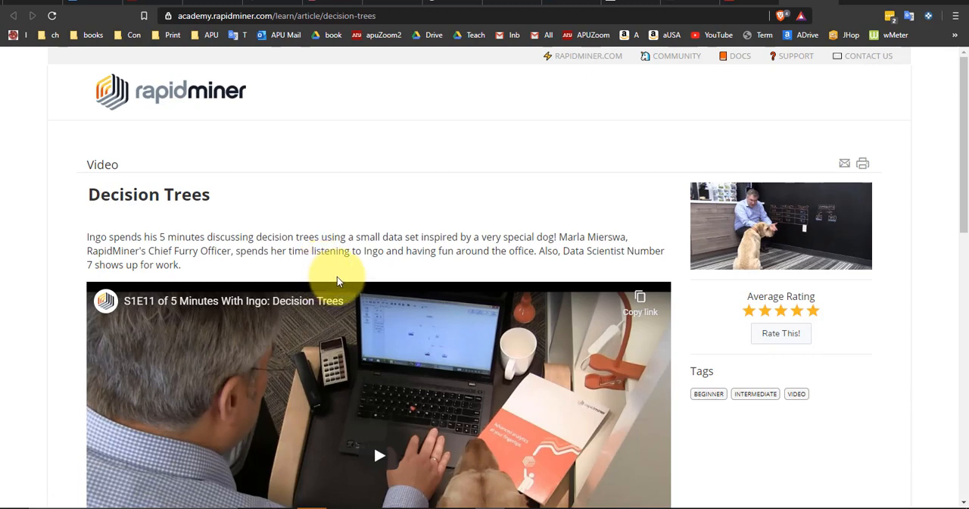
scroll(338, 280, down, 1)
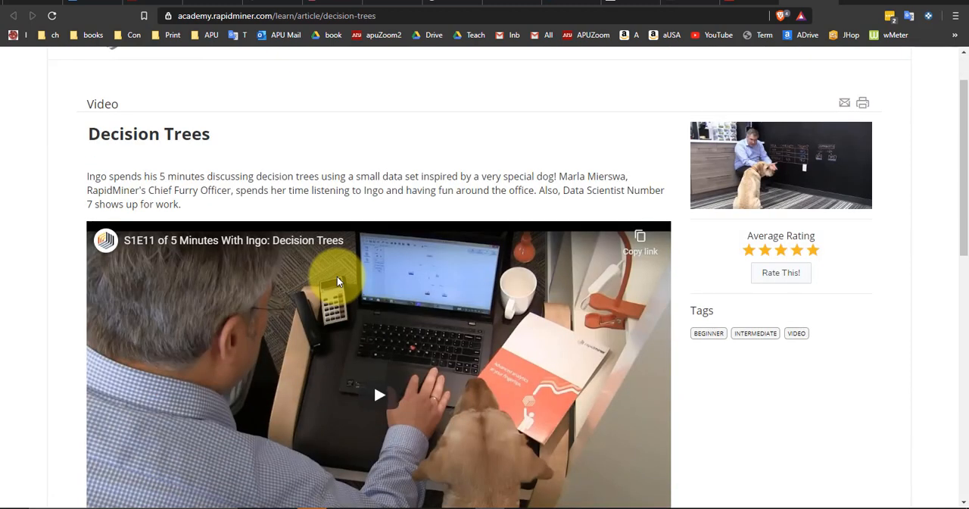
scroll(338, 280, down, 2)
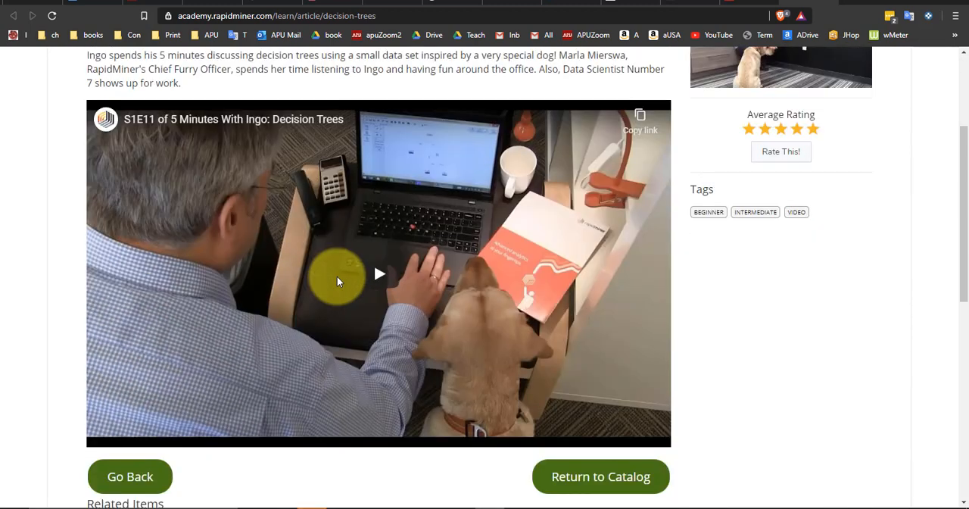
scroll(337, 277, down, 3)
scroll(337, 276, up, 2)
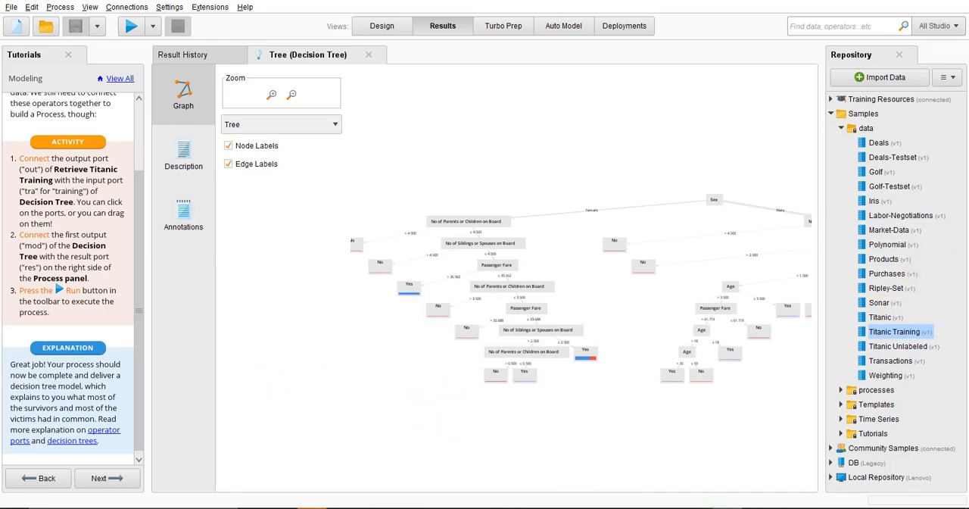
Bring the Sex root node and its Male branch into view and examine the Age and Siblings or Spouses nodes beneath it
drag(751, 139, 608, 147)
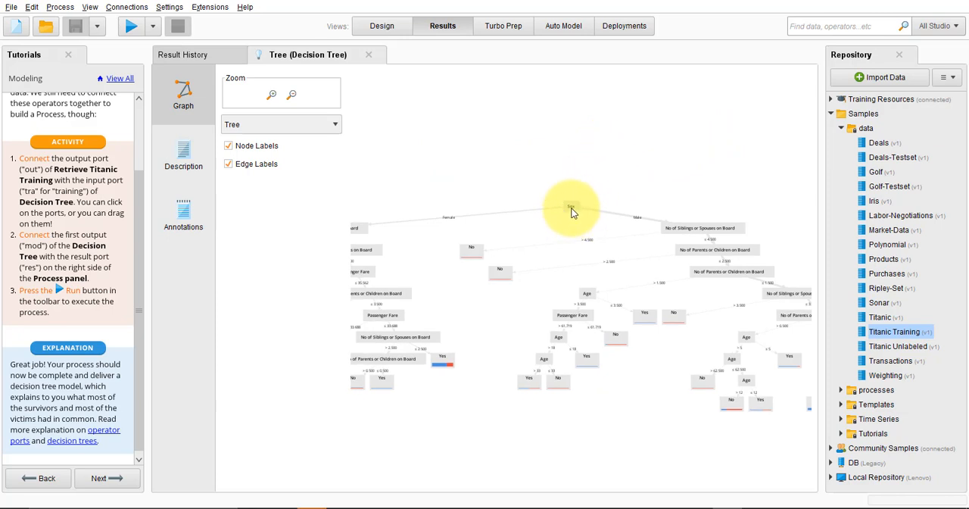
mouse_move(572, 212)
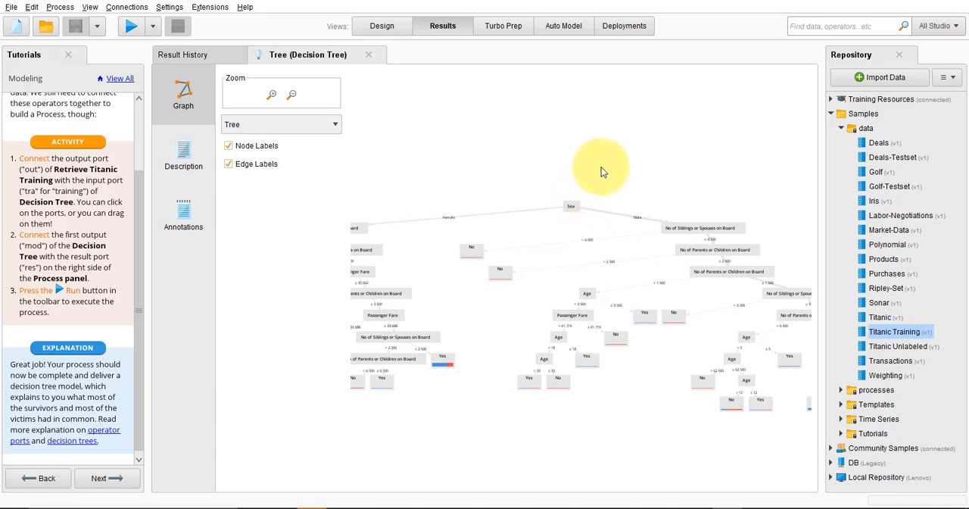
drag(603, 163, 618, 122)
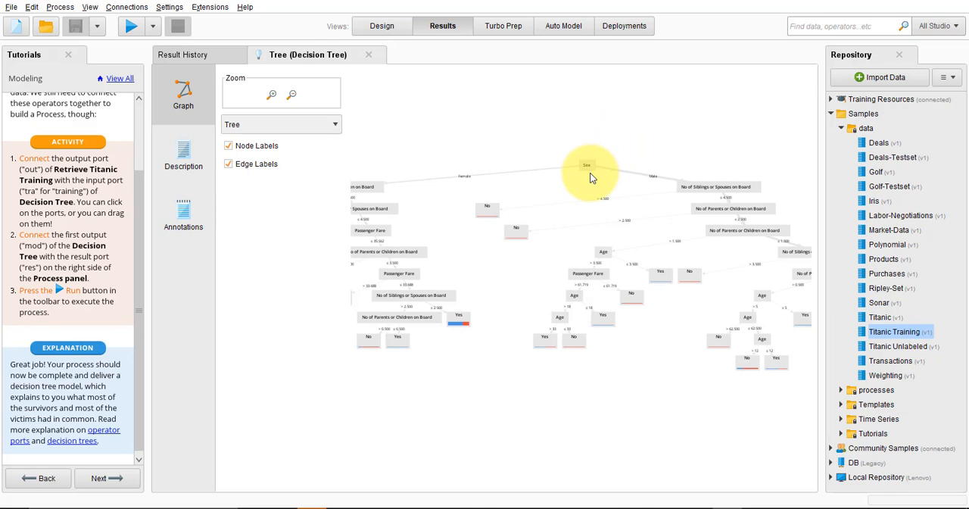
mouse_move(591, 172)
mouse_move(589, 170)
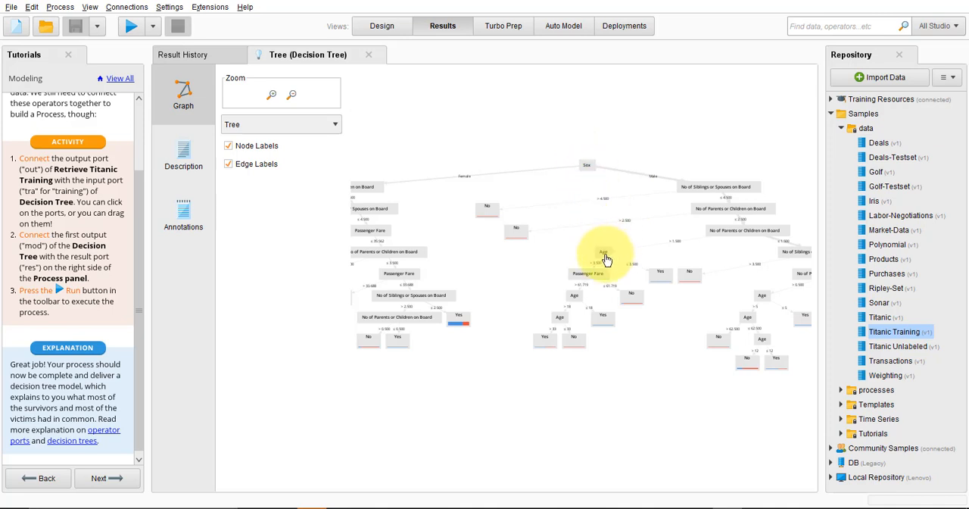
mouse_move(597, 255)
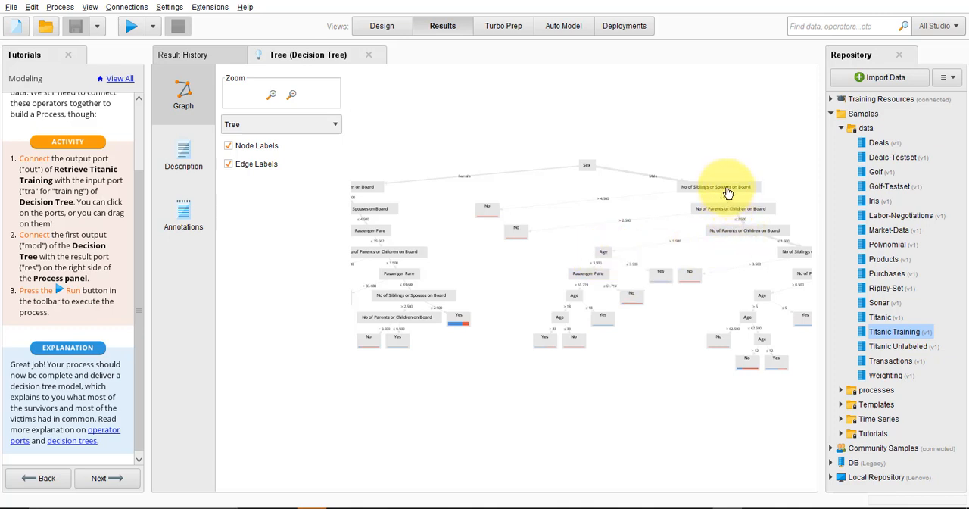
mouse_move(727, 192)
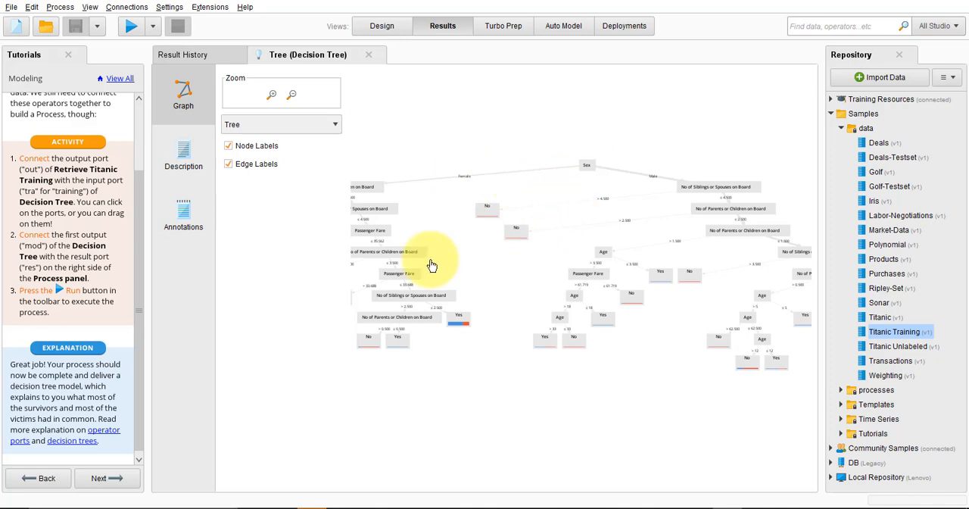
Enlarge the decision tree graph and examine the Female branch from its Parents or Children node downwards
click(272, 95)
click(271, 95)
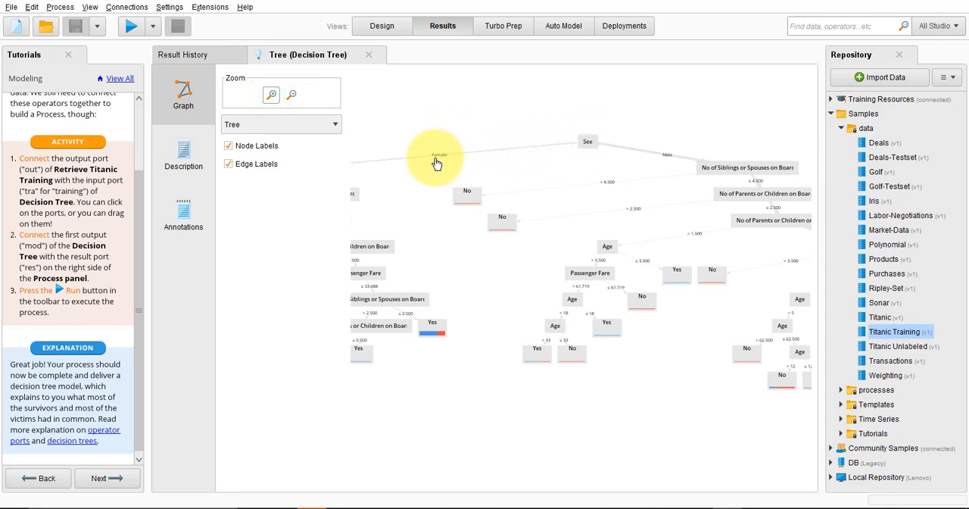
drag(416, 182, 535, 177)
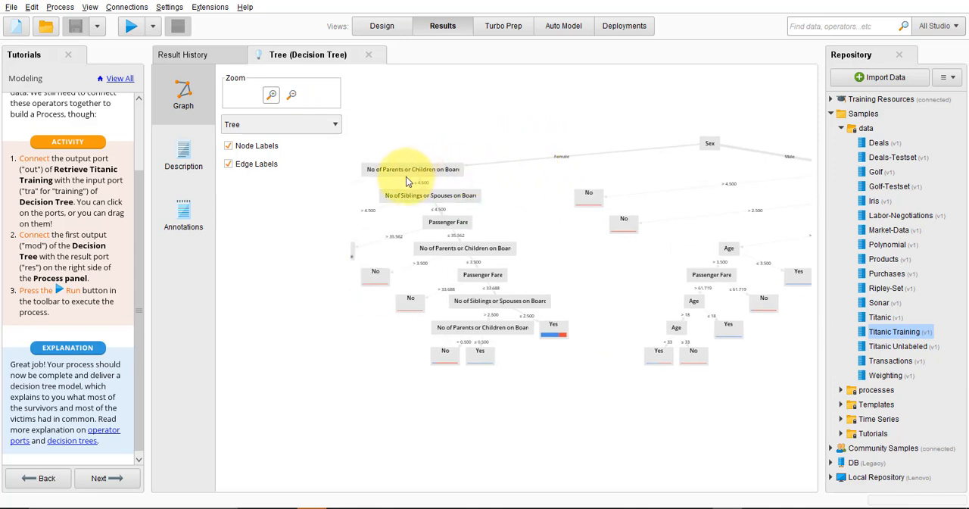
mouse_move(406, 182)
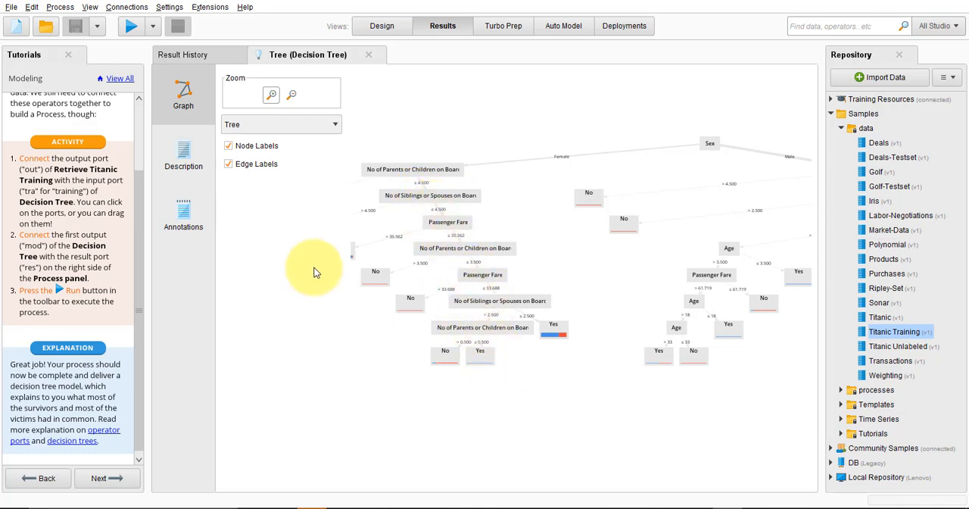
Finish the Modeling tutorial, start the Accessing Data tutorial, and briefly view the list of all tutorials before closing it
click(106, 478)
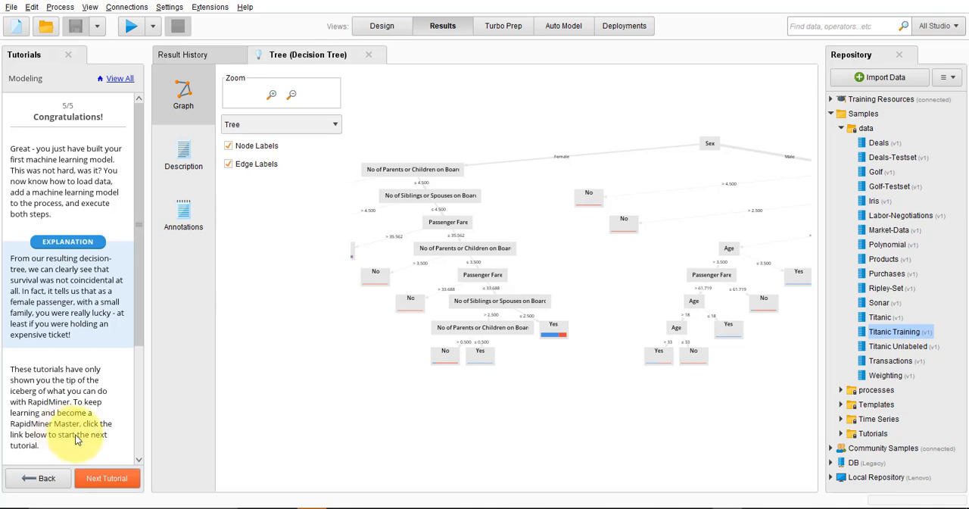
click(114, 479)
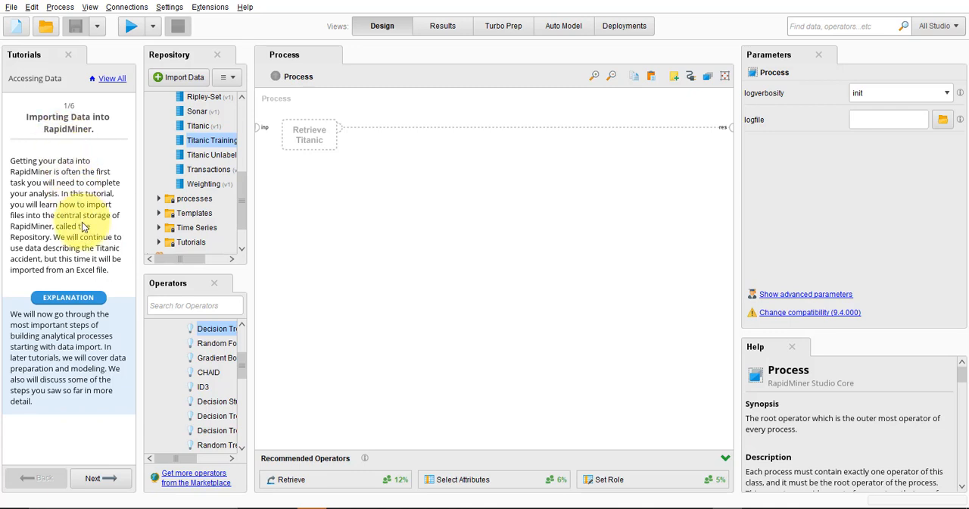
click(115, 79)
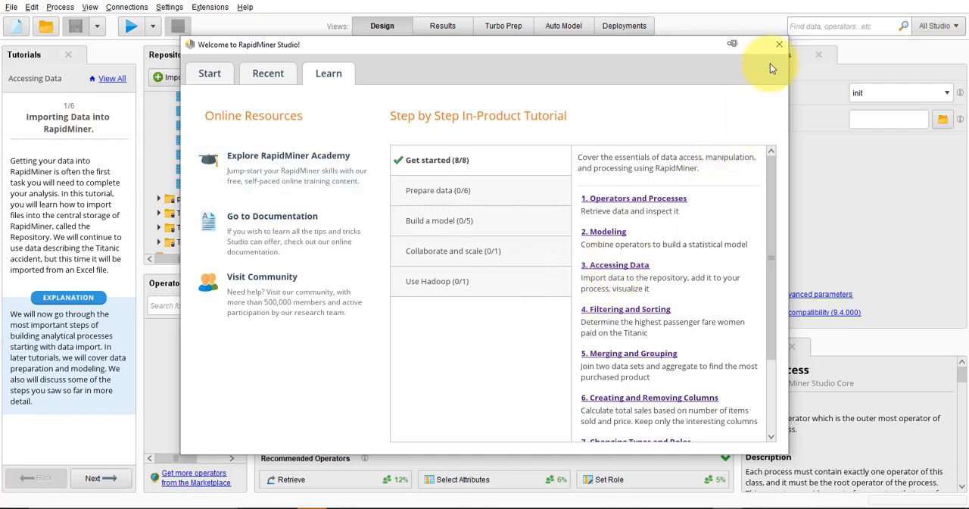
click(780, 47)
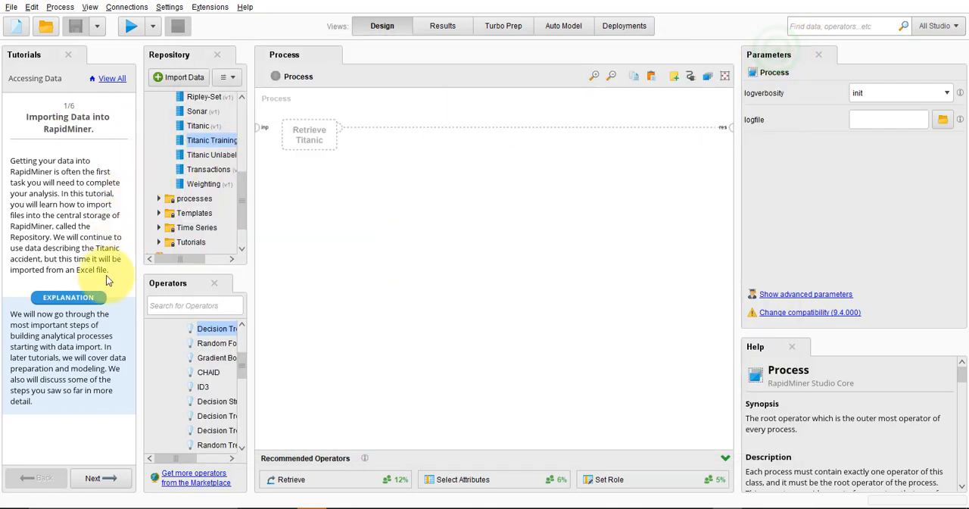
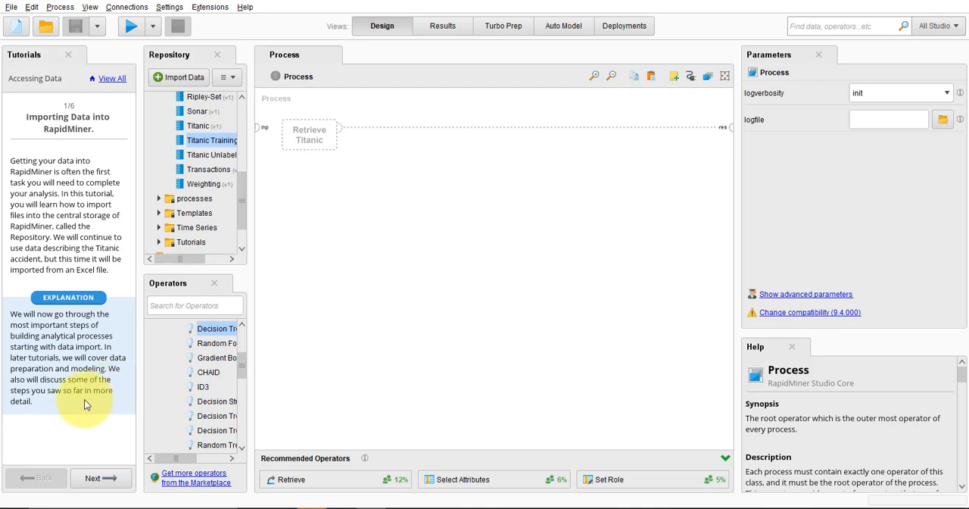
Advance to the tutorial's data download page, save its linked Excel file Titanic+Data.xls to the Desktop, and return to RapidMiner
click(88, 480)
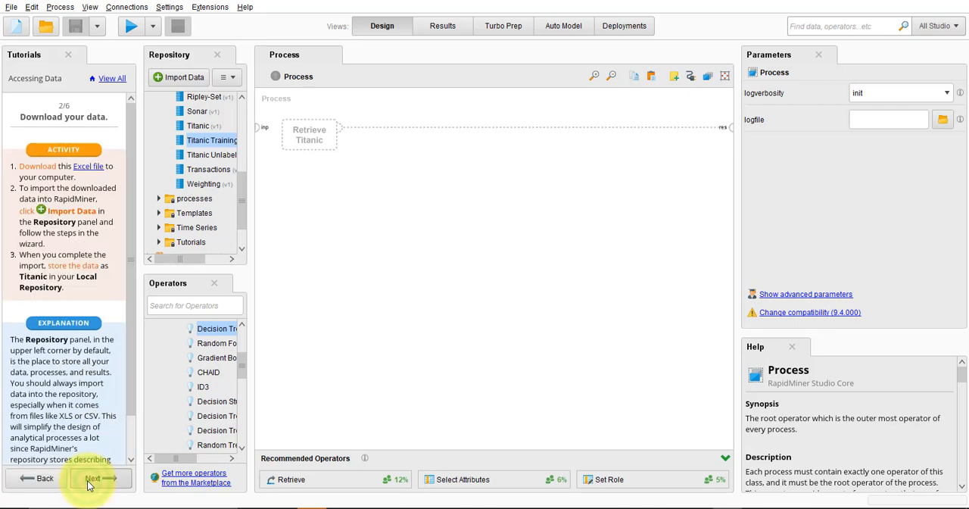
click(88, 172)
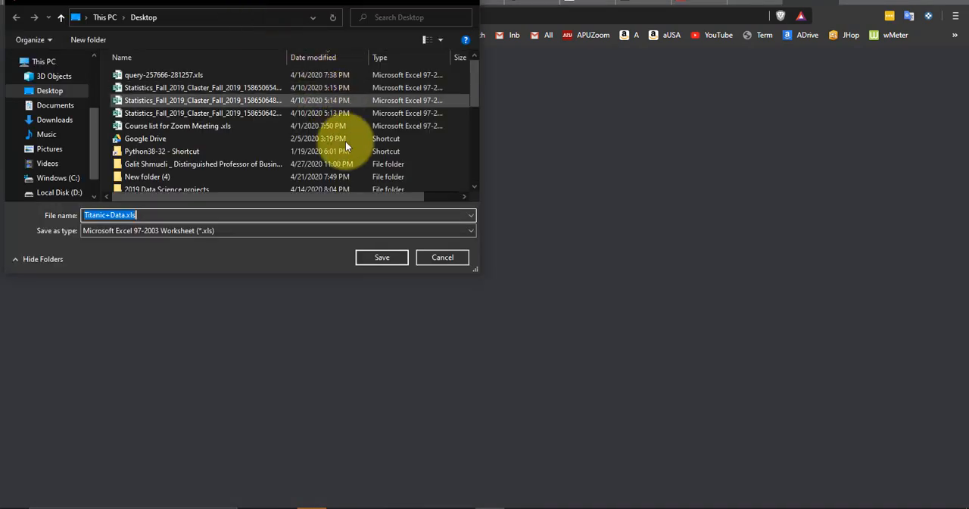
click(383, 257)
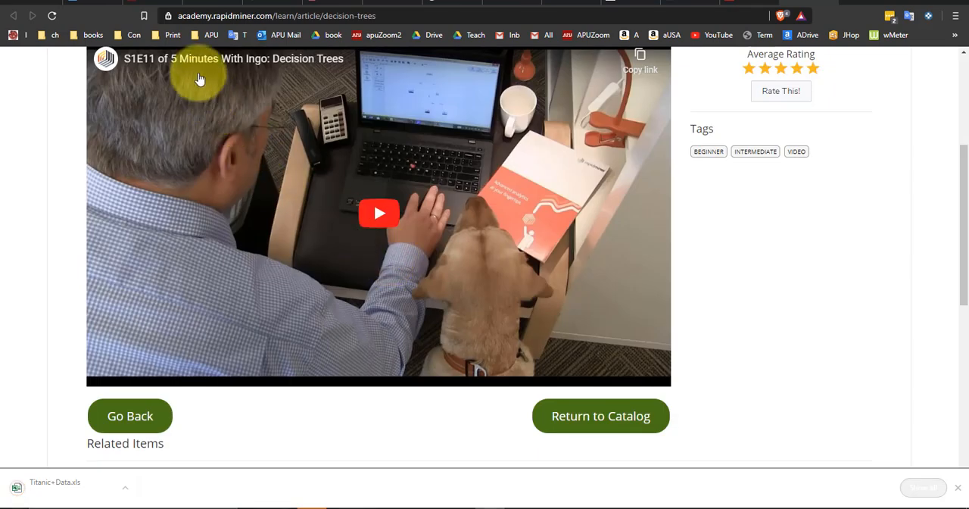
click(723, 506)
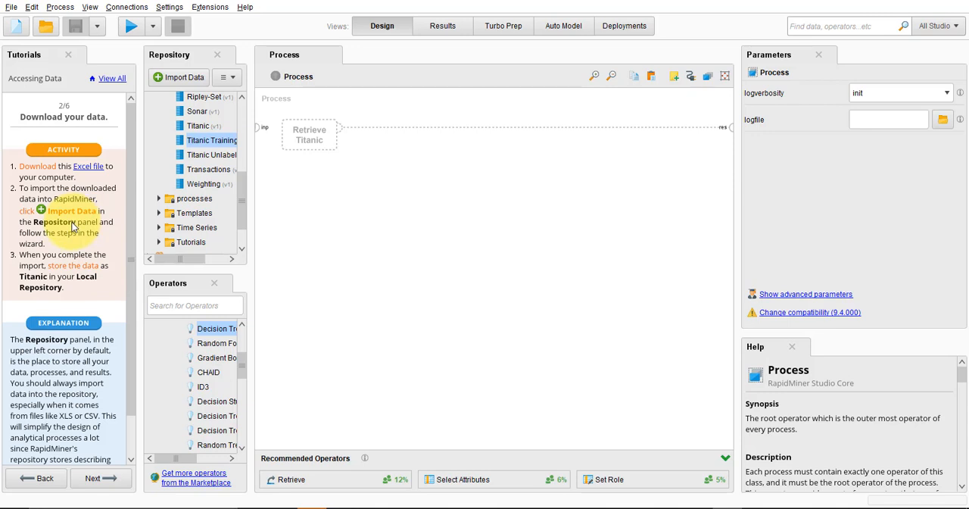
click(174, 80)
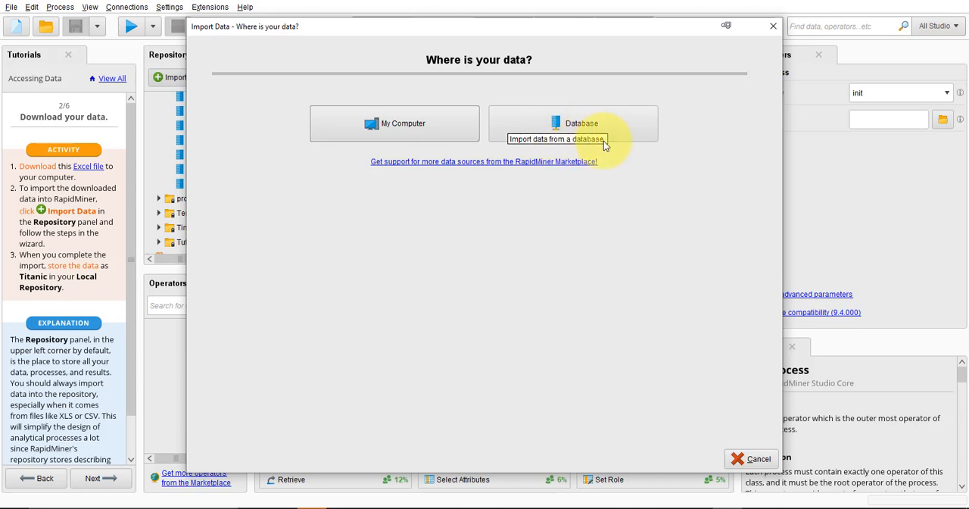
click(588, 122)
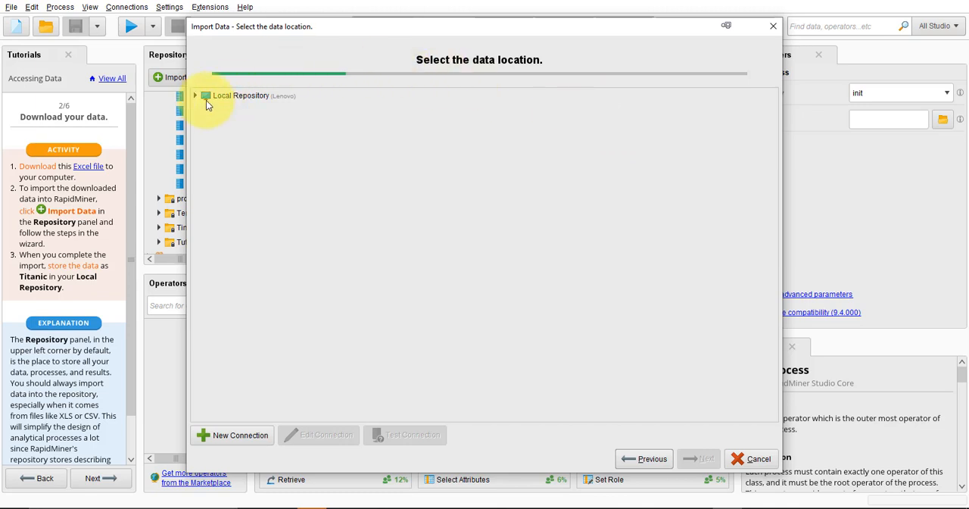
click(774, 27)
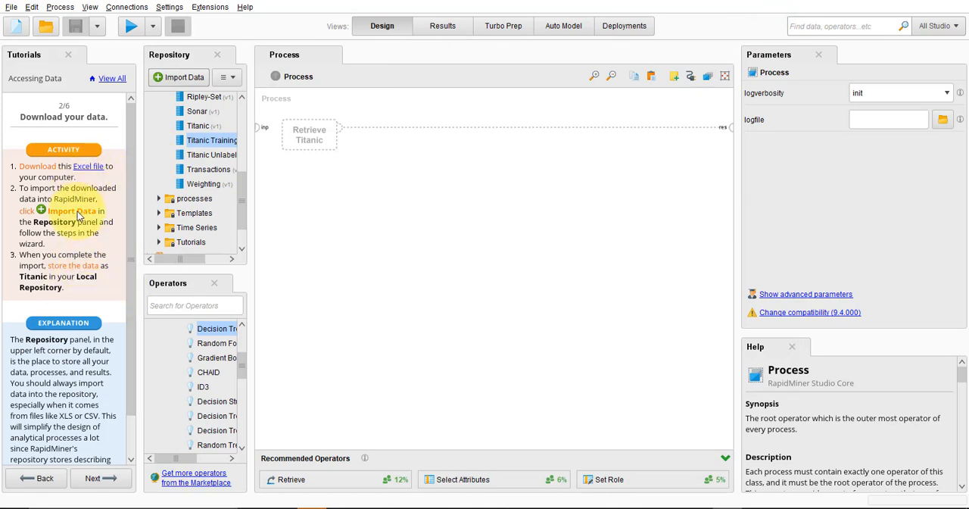
Start a data import from the computer and choose Titanic+Data.xls on the Desktop as the source file
click(157, 79)
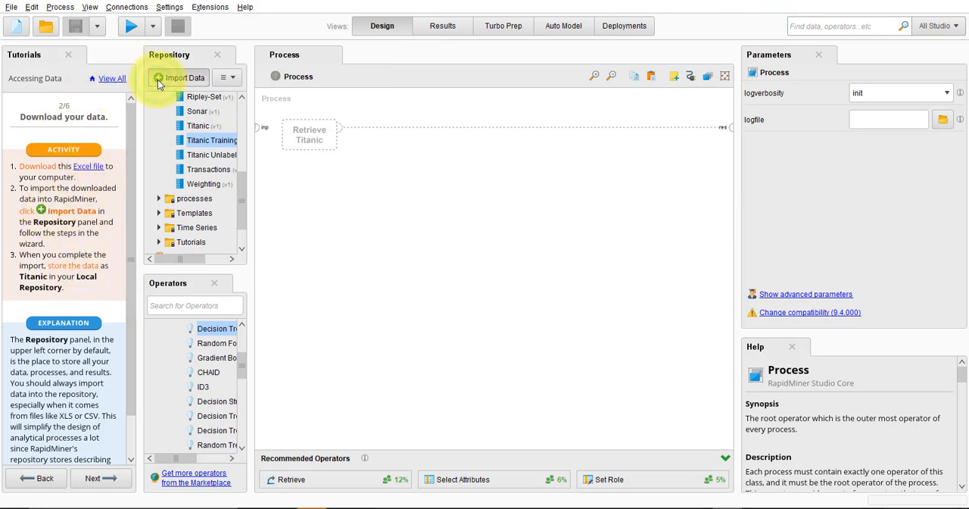
click(353, 135)
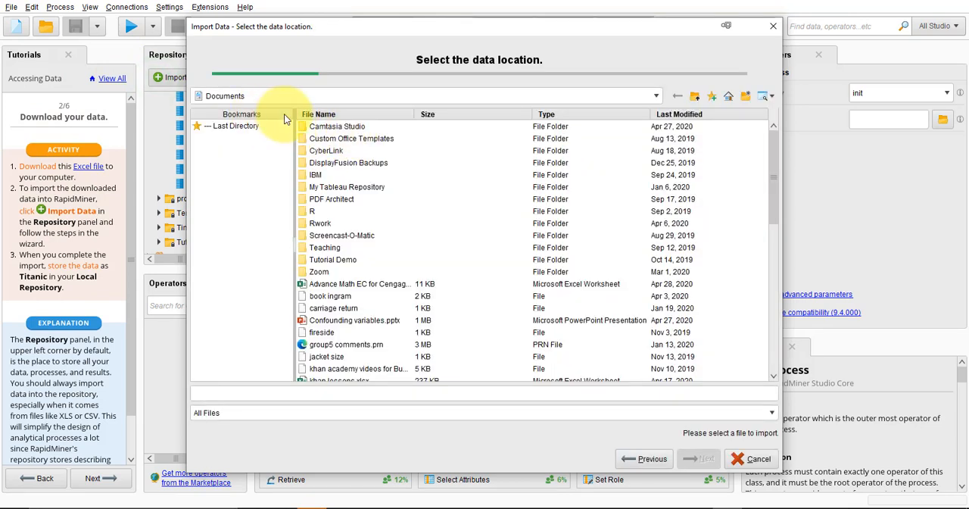
click(689, 116)
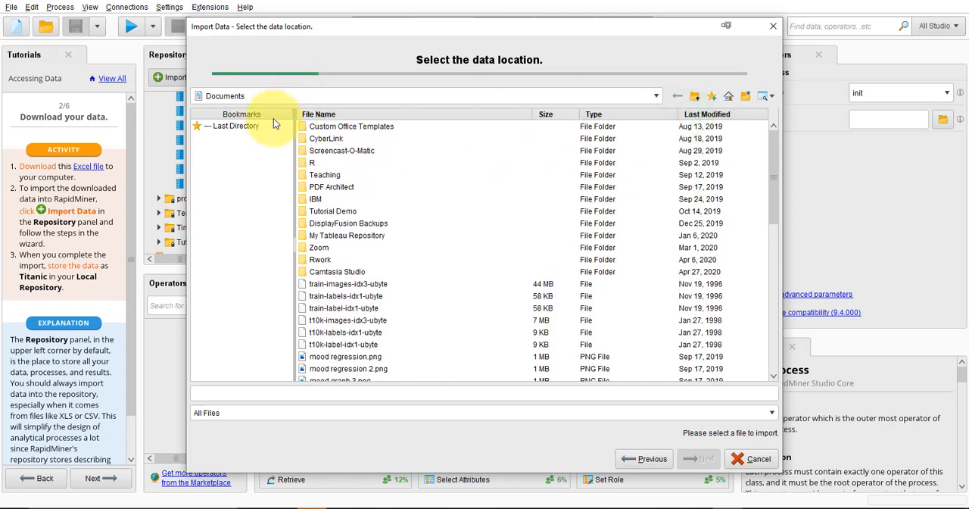
click(696, 97)
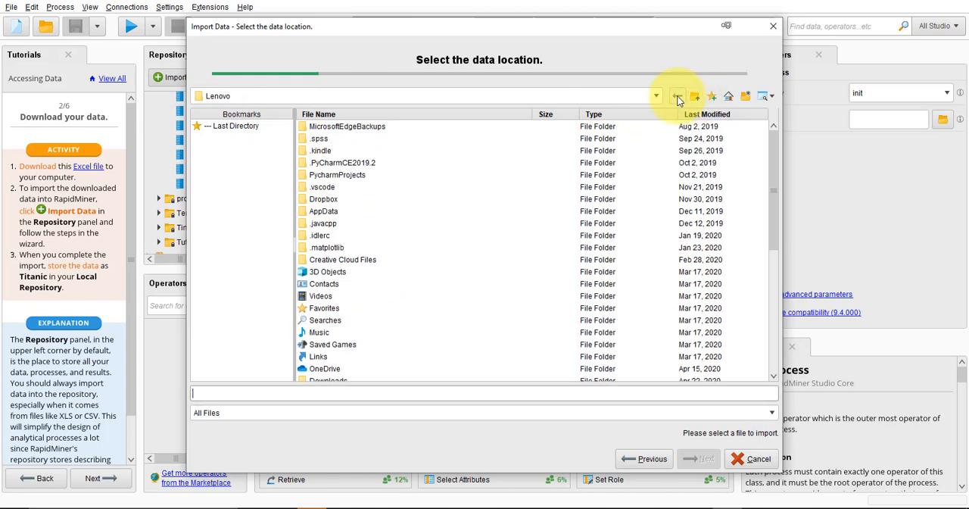
click(658, 97)
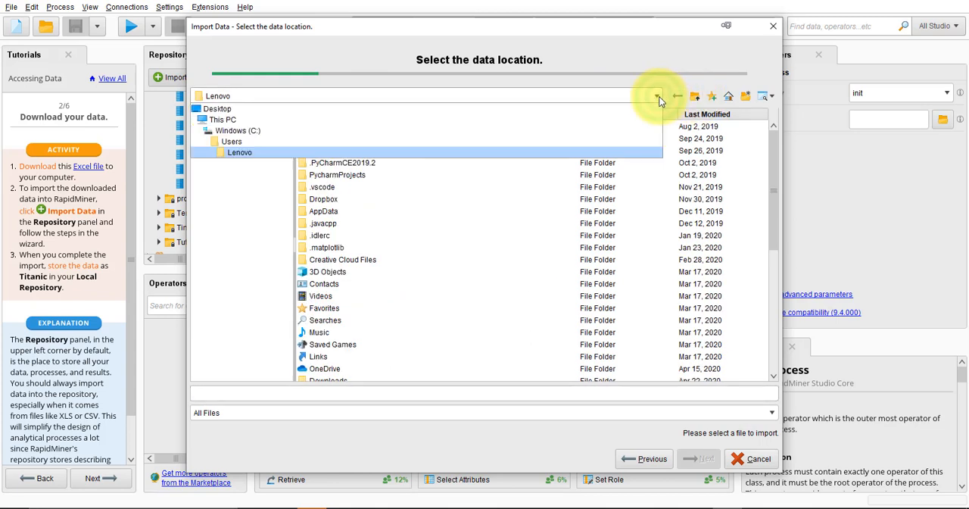
click(421, 152)
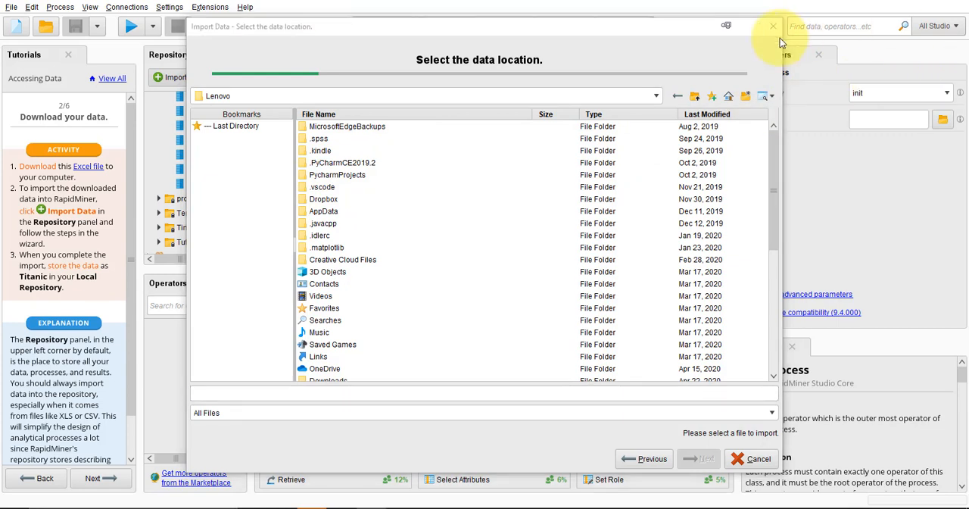
click(696, 97)
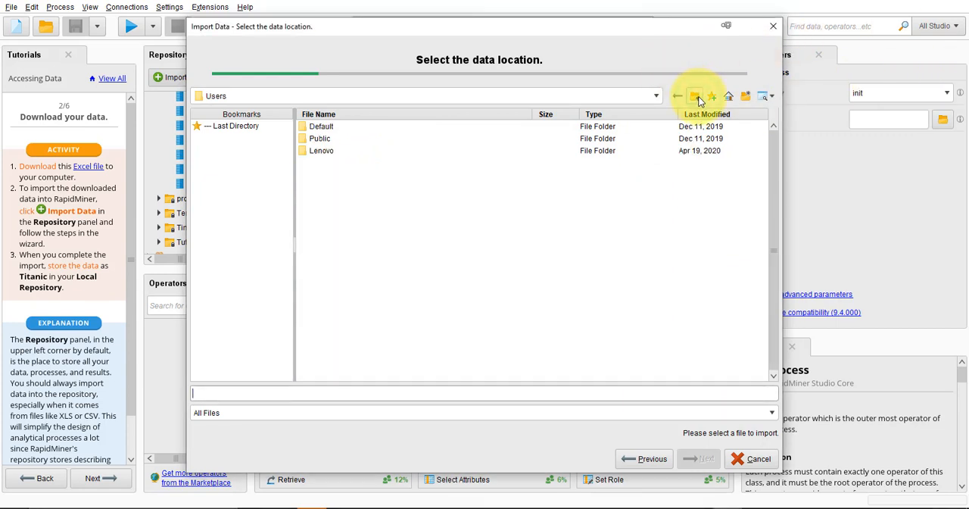
double_click(318, 151)
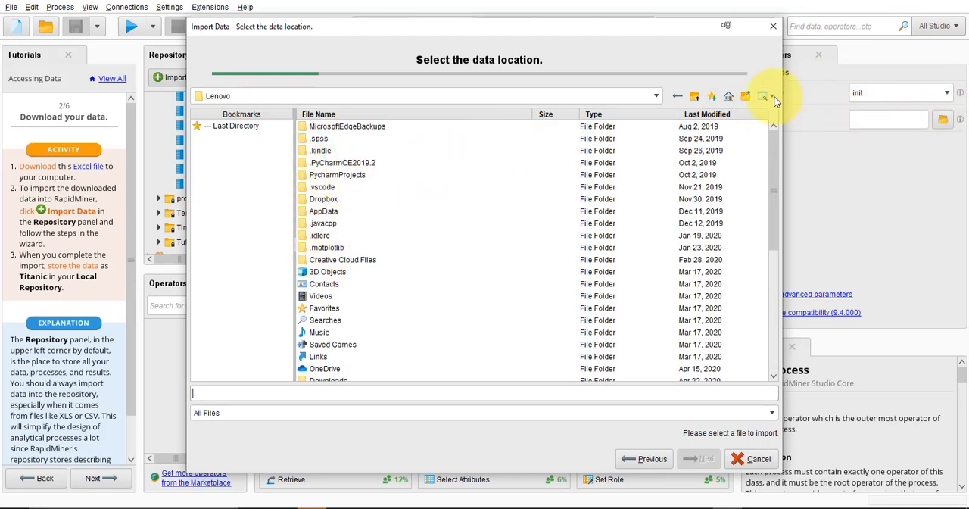
click(729, 98)
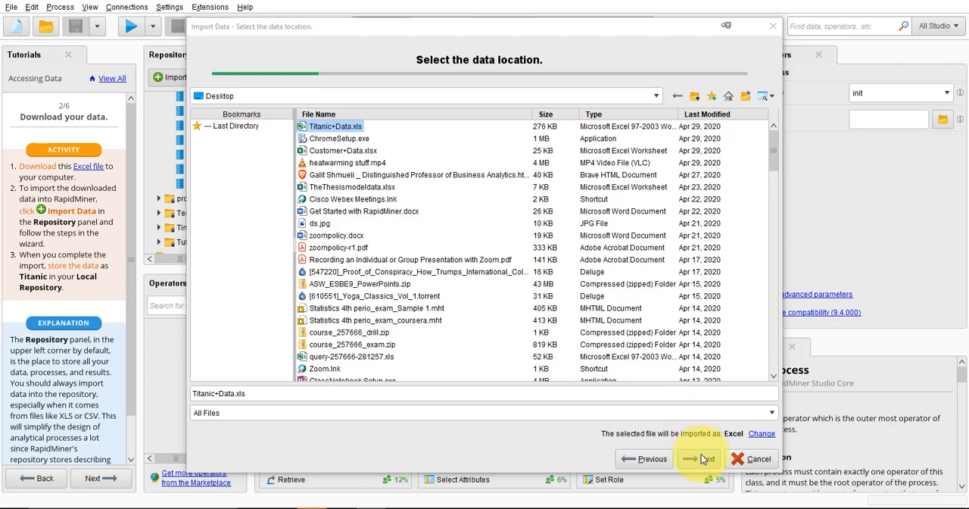
click(702, 456)
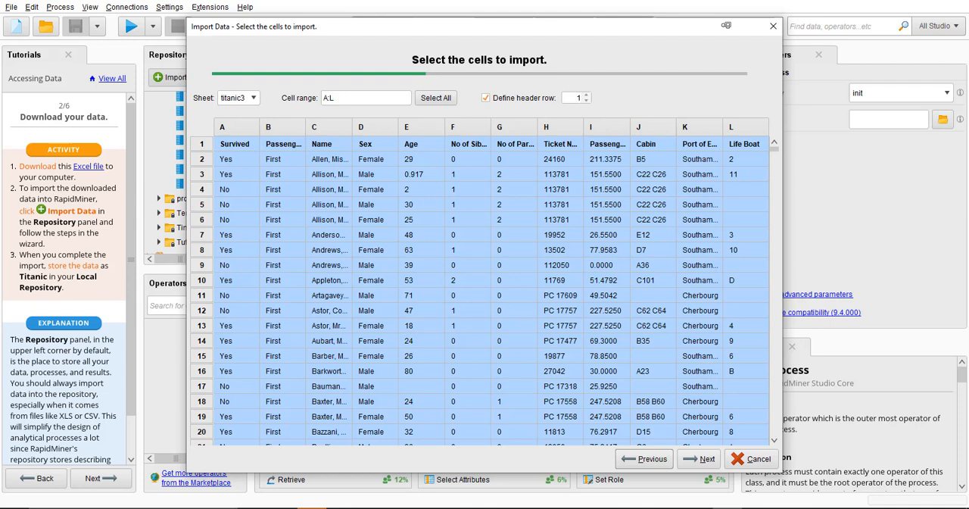
Import columns A:L of the titanic3 sheet with the default column formats, overwriting Titanic+Data in the Local Repository
click(704, 458)
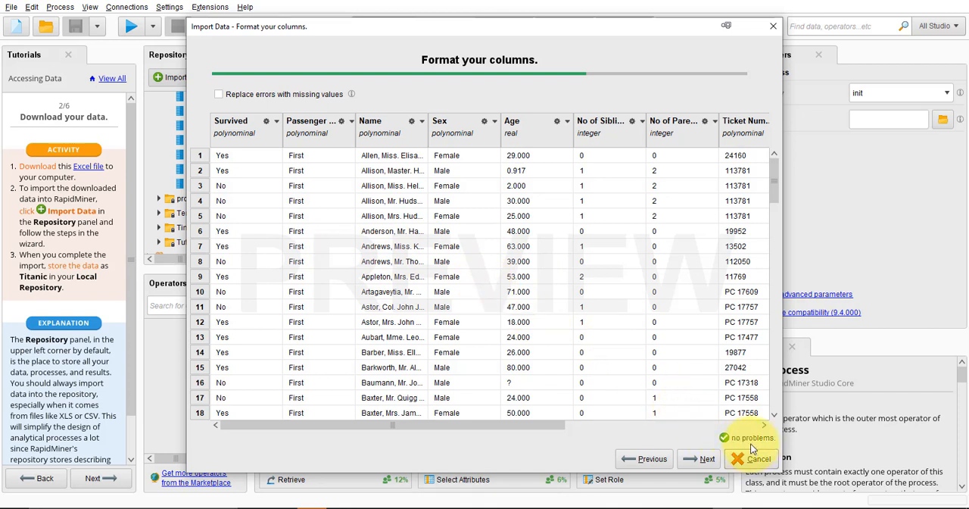
click(705, 459)
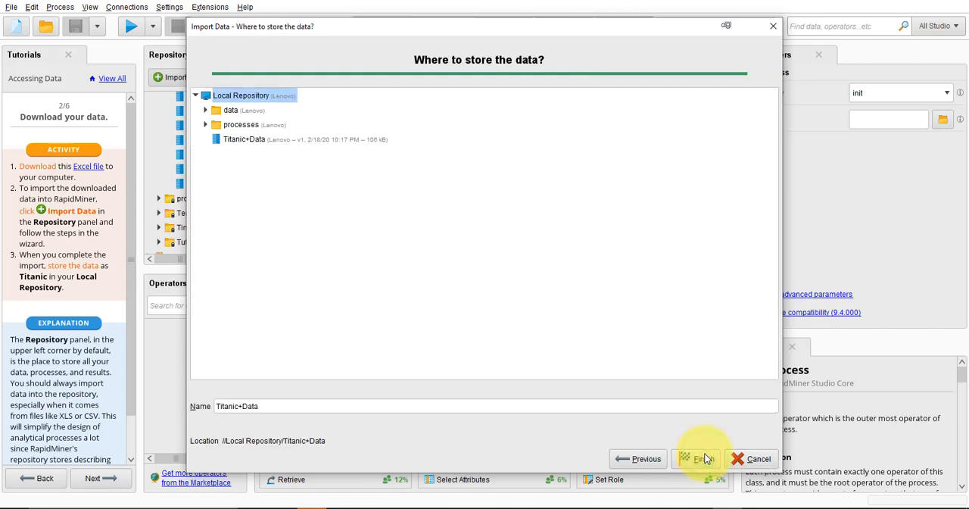
click(701, 459)
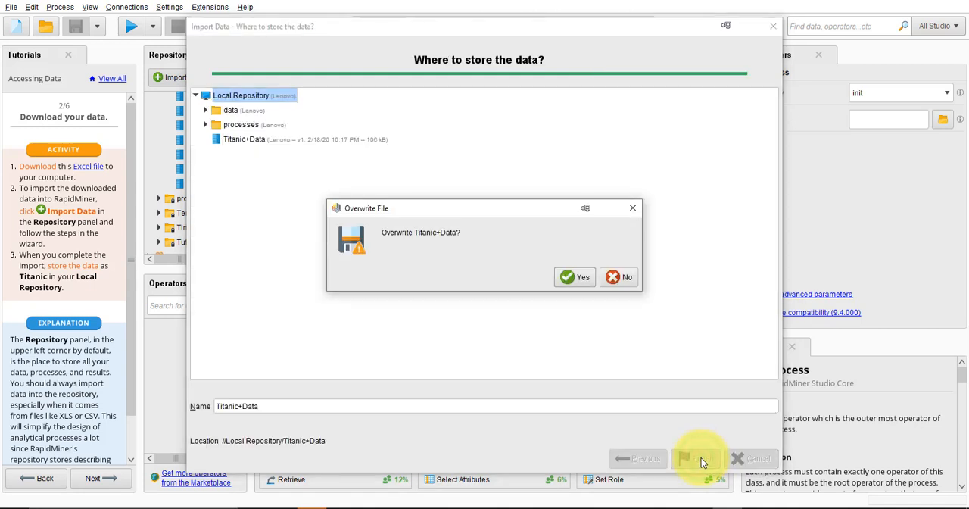
click(573, 278)
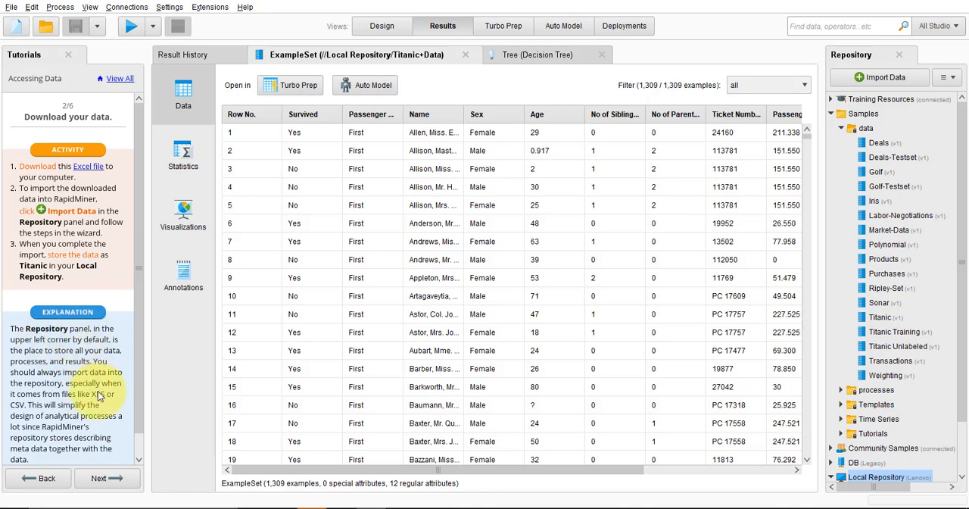
Read the tutorial's Repository explanation, compare the Design and Results views, and return to the Design view
click(139, 437)
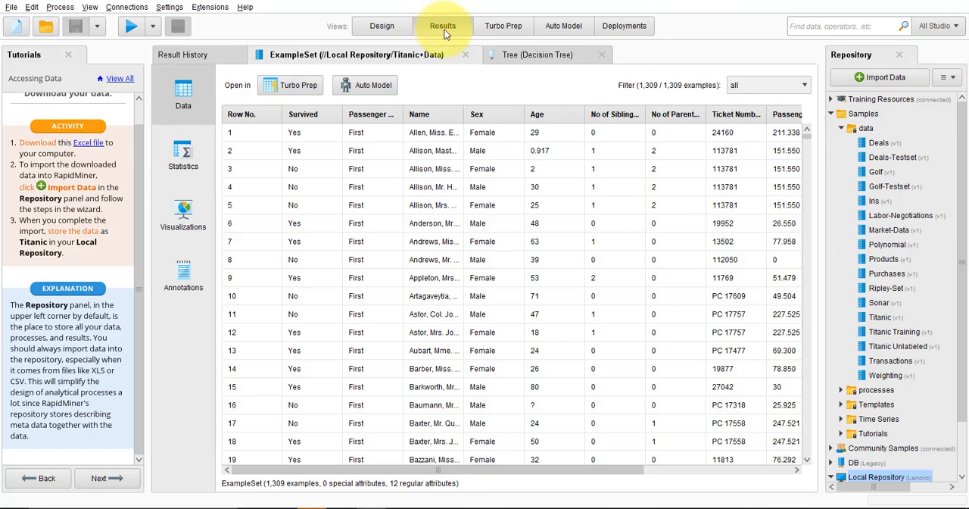
click(382, 31)
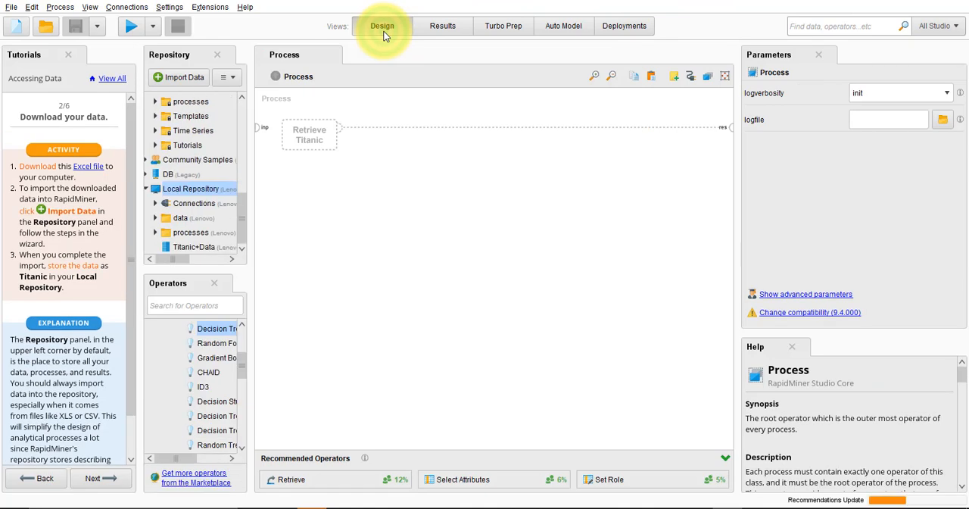
click(443, 26)
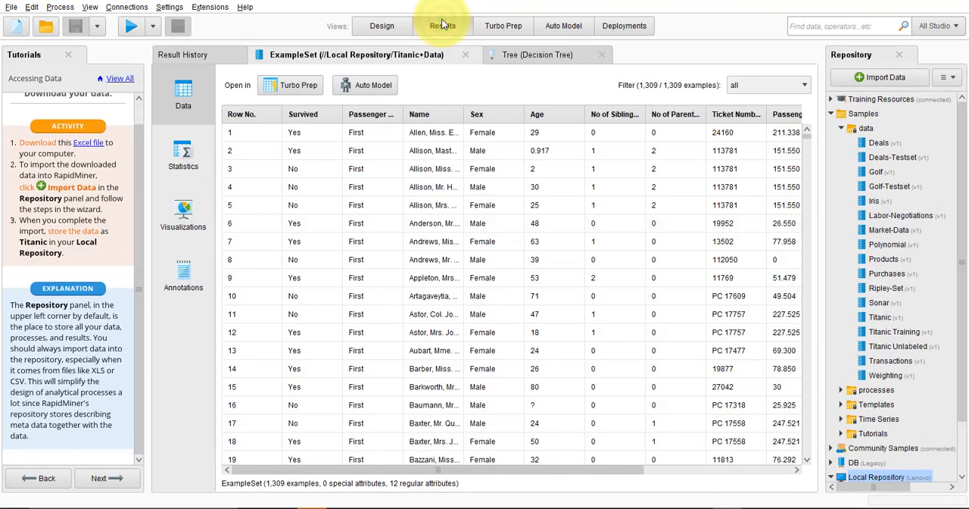
click(383, 26)
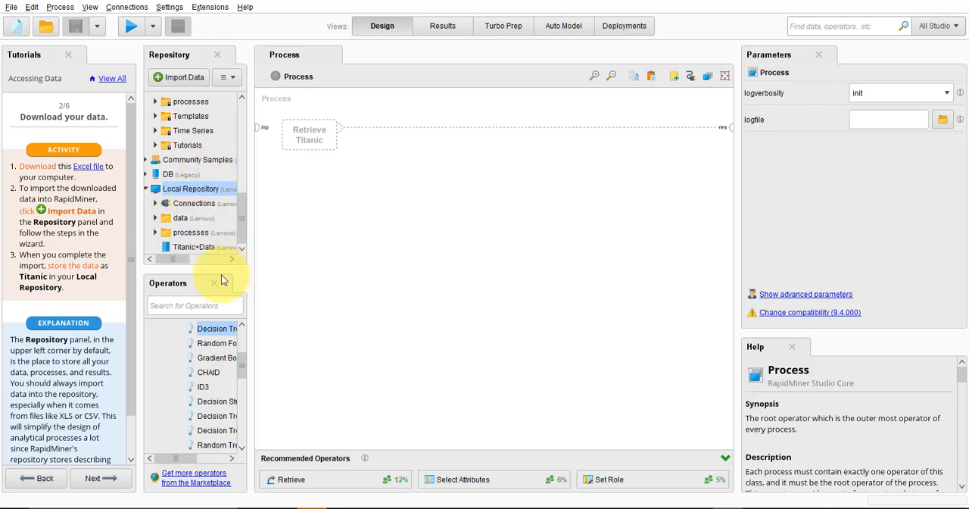
Advance to tutorial page 3, add Titanic+Data from the Local Repository to the process, and dismiss the warning
click(117, 481)
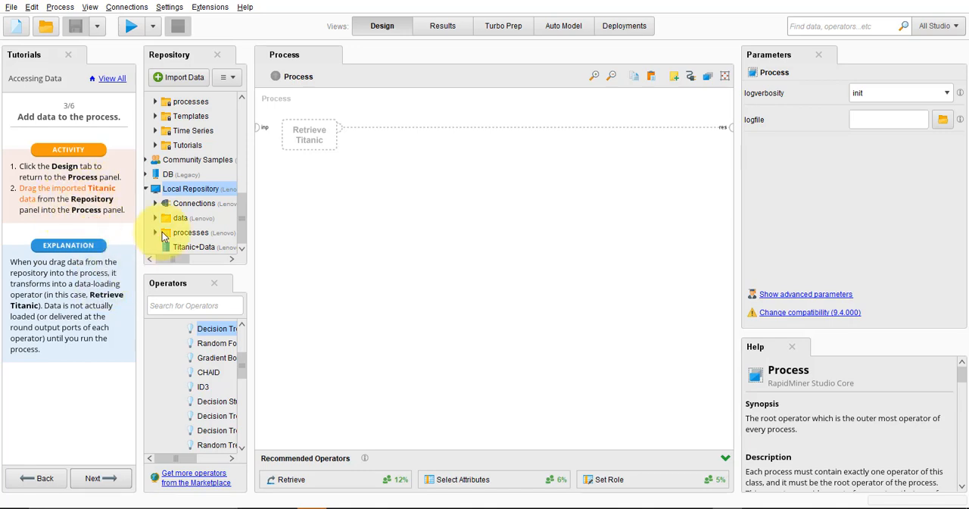
click(242, 233)
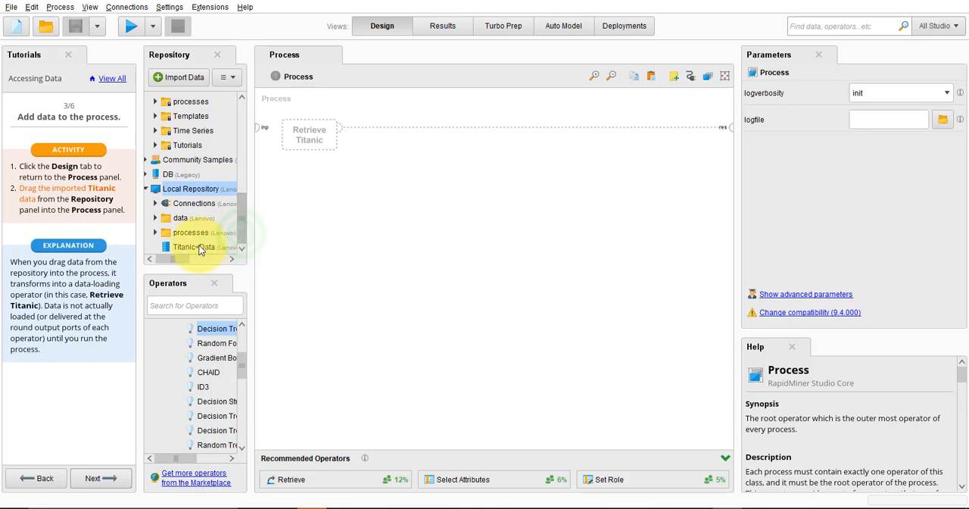
drag(188, 244, 331, 203)
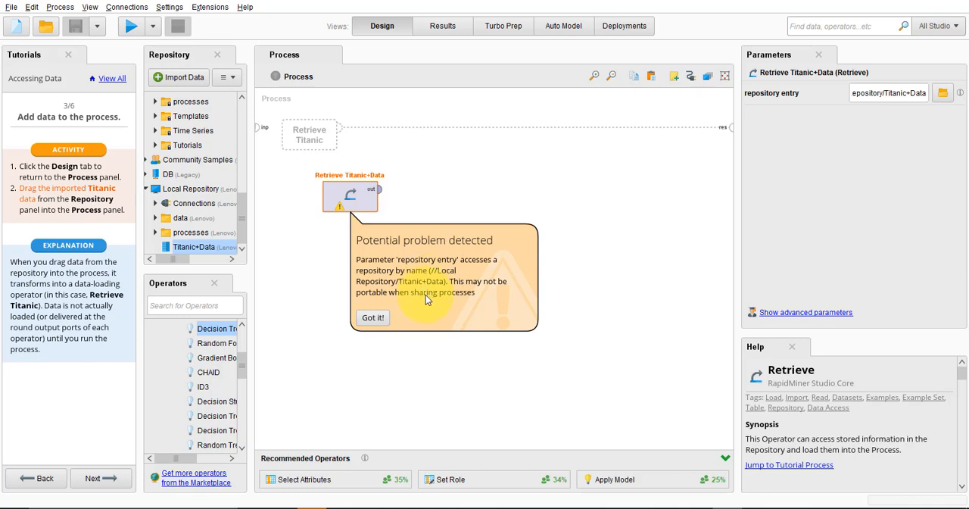
click(373, 317)
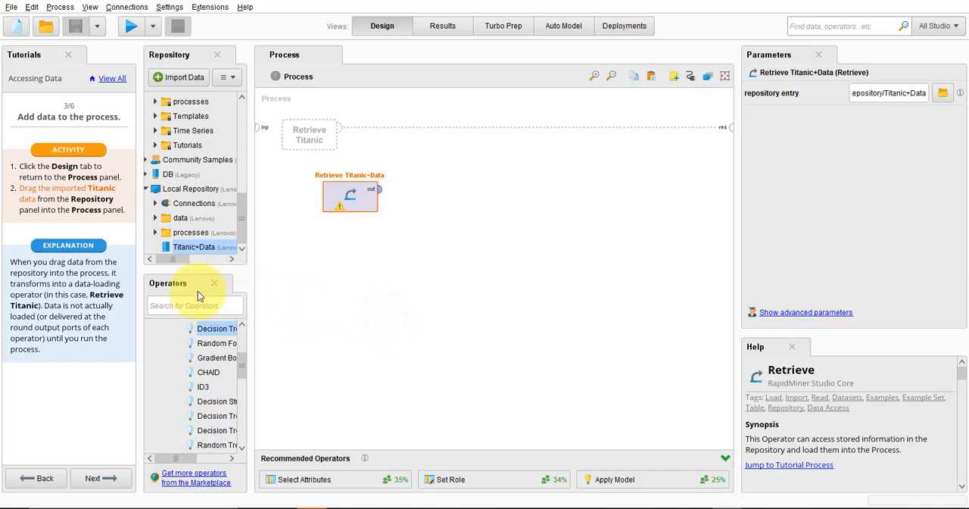
Follow tutorial pages 4 and 5 by connecting the Retrieve Titanic+Data output to the first result port and running the process
click(93, 479)
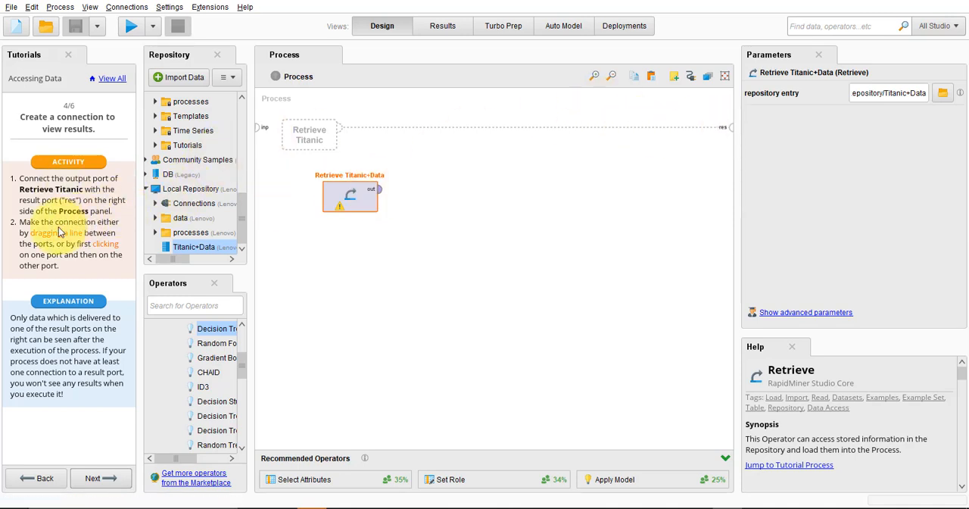
click(381, 195)
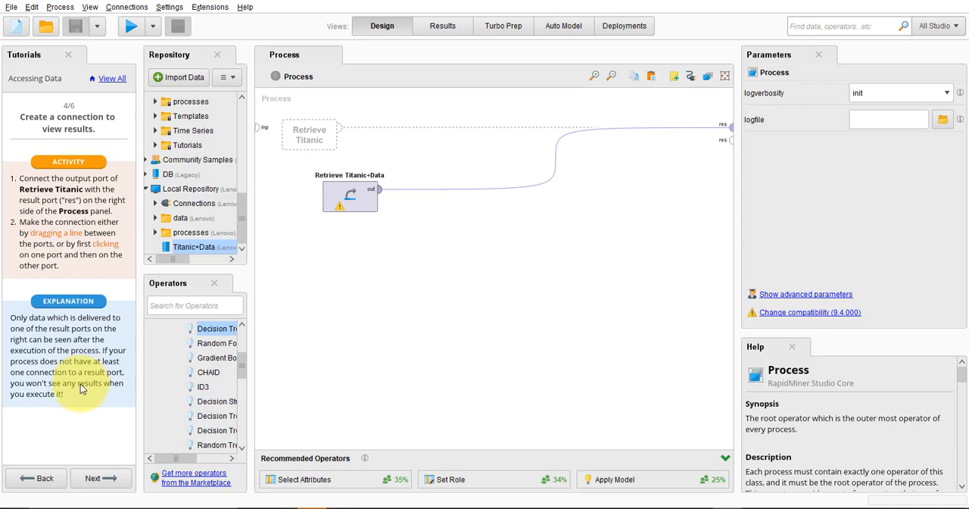
click(98, 483)
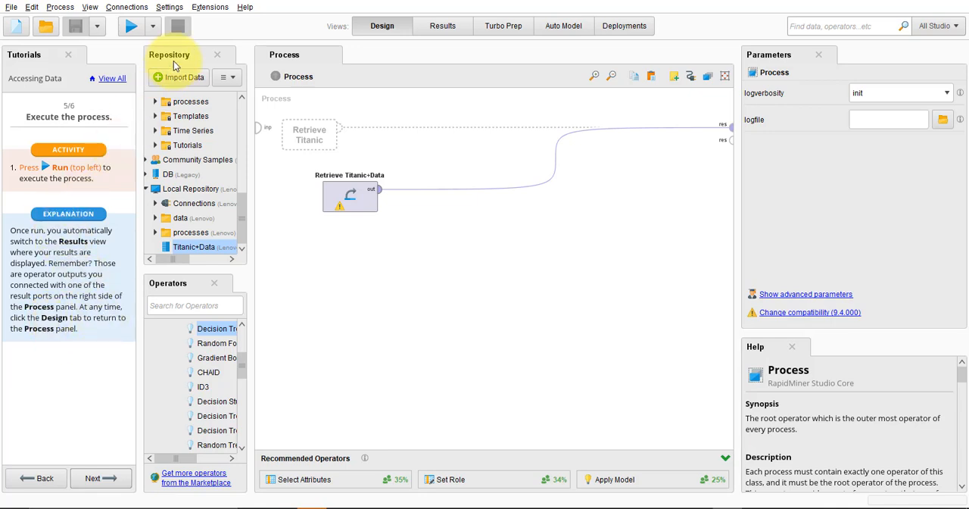
click(129, 27)
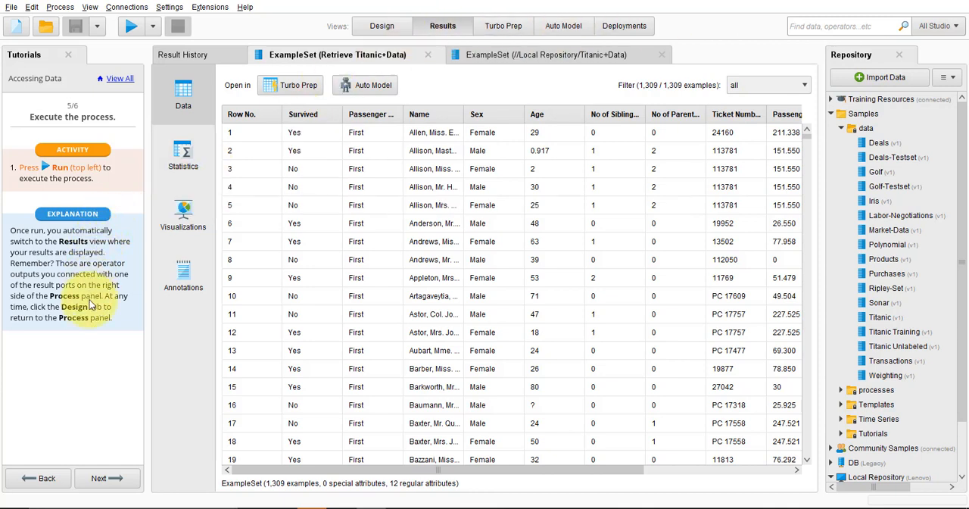
Advance to tutorial page 6 and examine the rows and columns of the retrieved Titanic+Data table for missing values
click(117, 484)
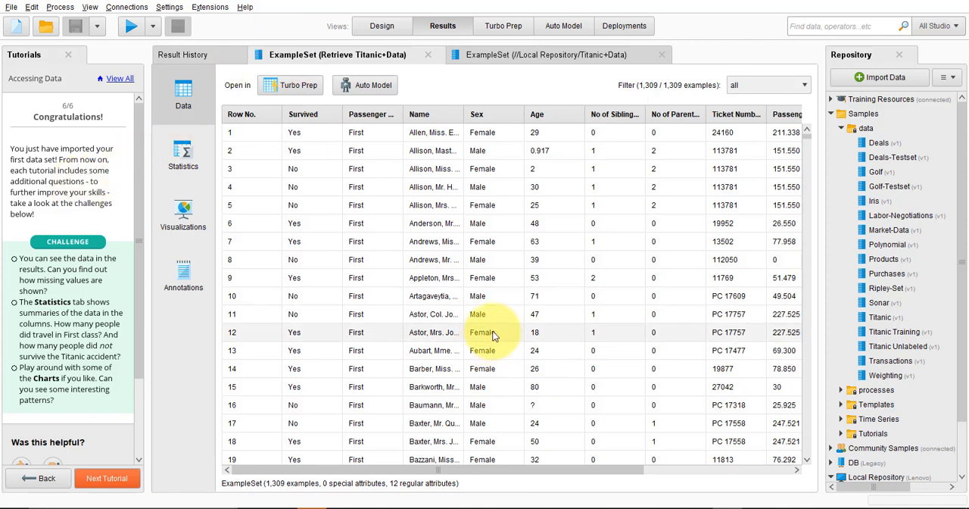
scroll(659, 222, down, 3)
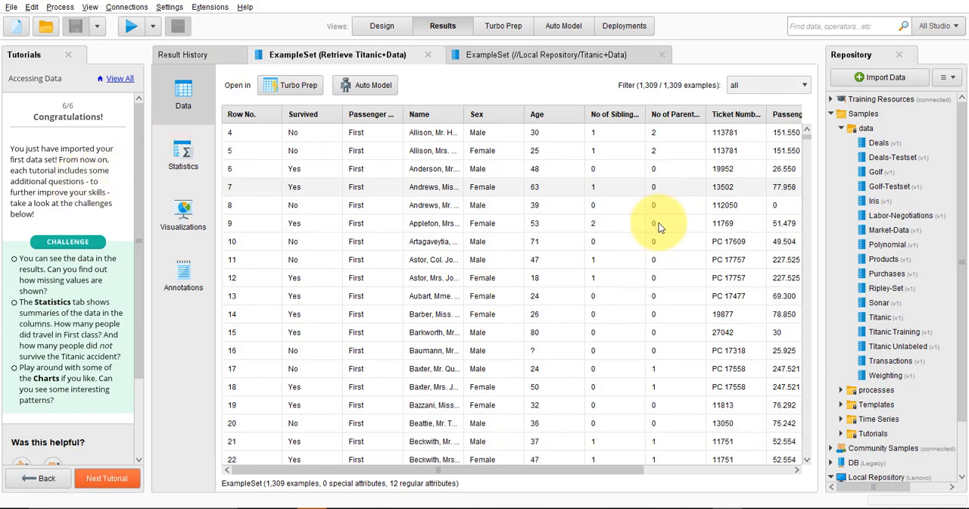
scroll(657, 223, down, 9)
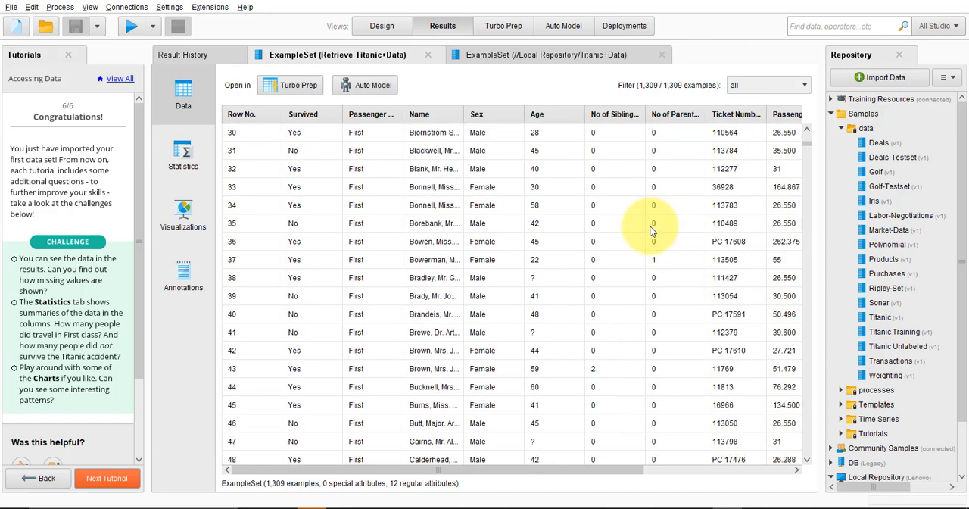
scroll(651, 230, down, 9)
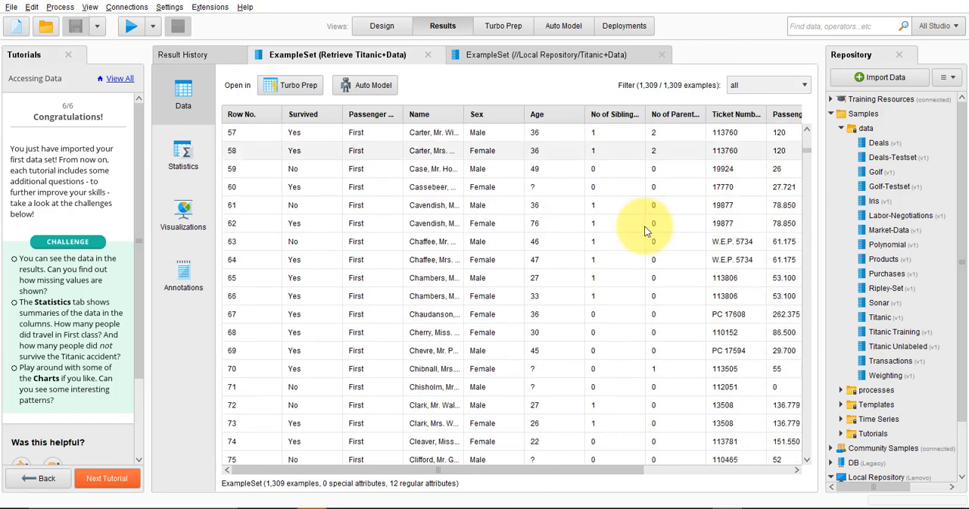
scroll(644, 231, down, 11)
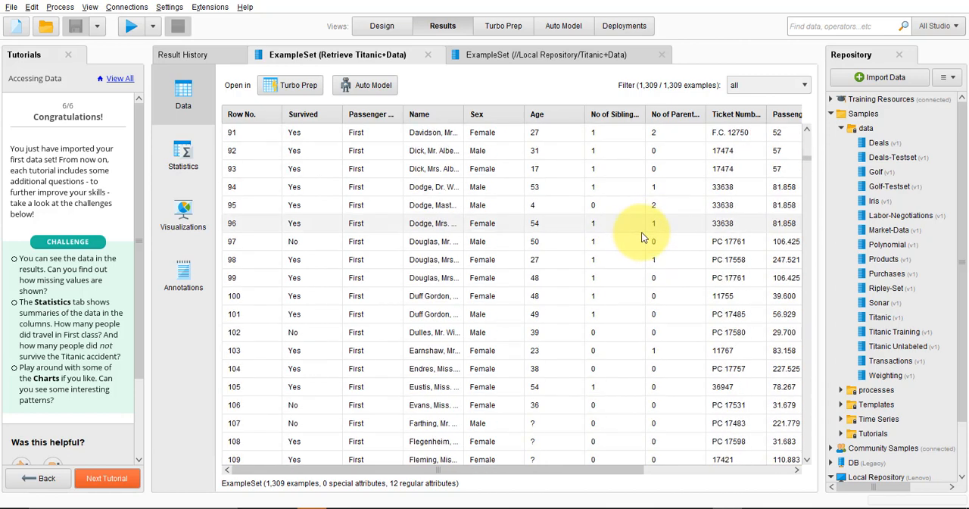
scroll(644, 233, down, 6)
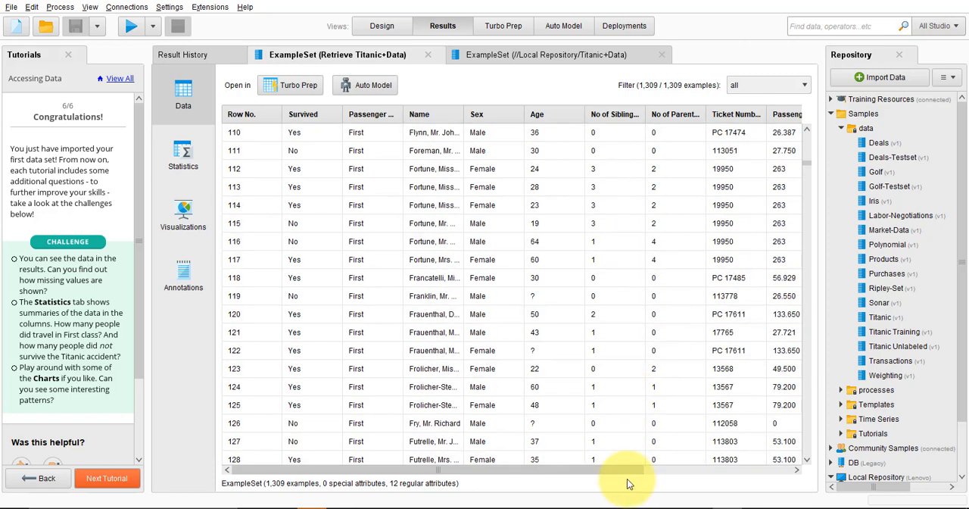
drag(627, 471, 807, 486)
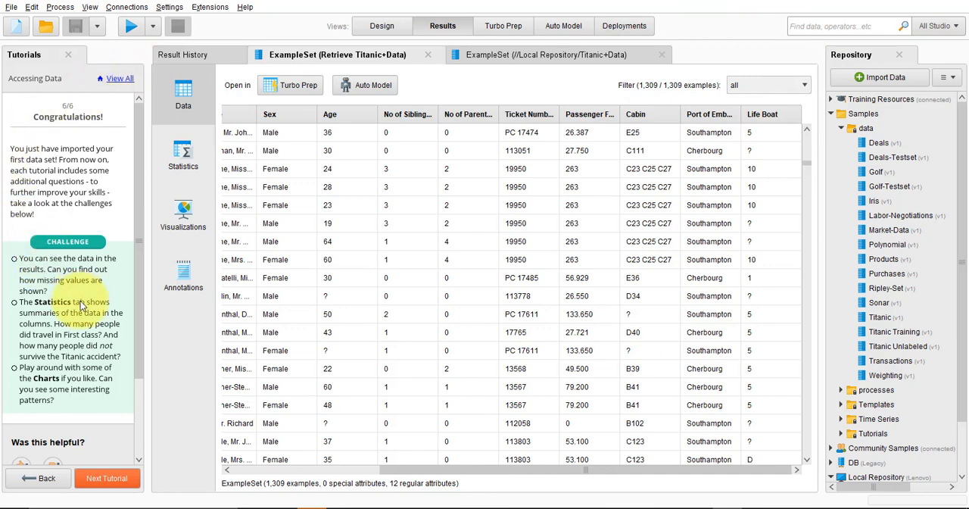
Examine the statistics of the Titanic+Data attributes, including types, missing counts, extremes, averages and the Survived value counts
click(181, 163)
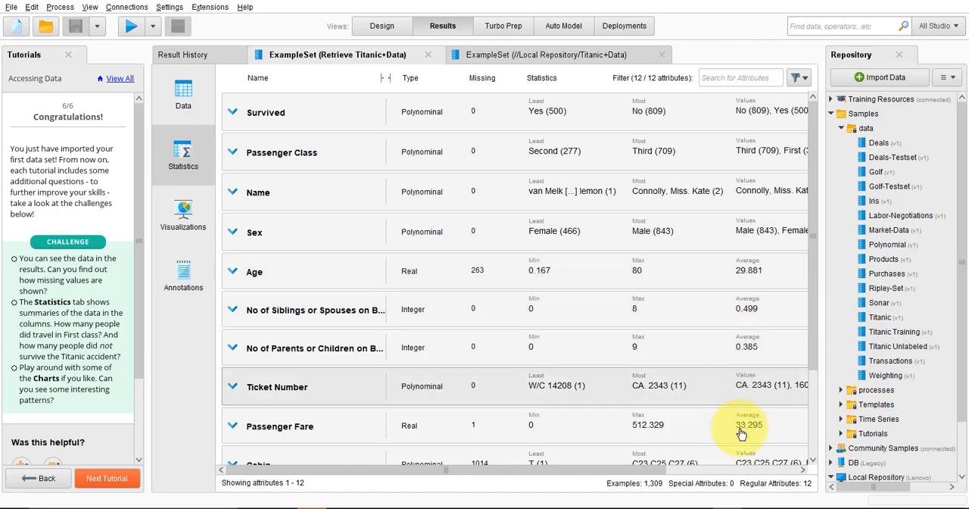
click(794, 470)
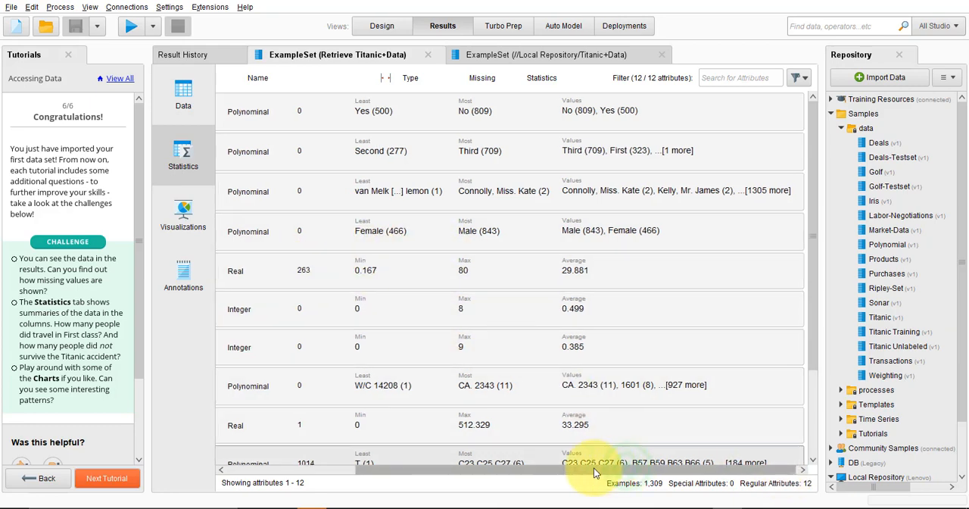
drag(598, 469, 671, 464)
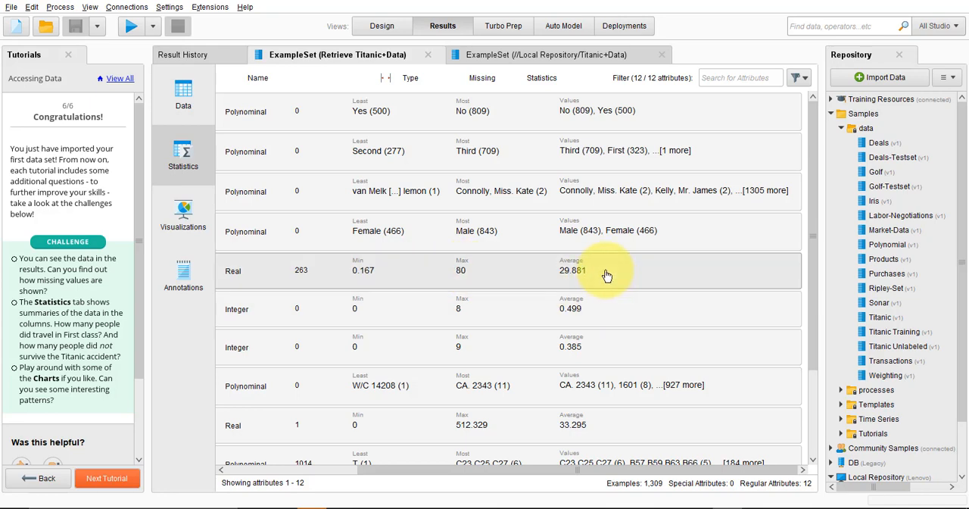
drag(671, 468, 444, 455)
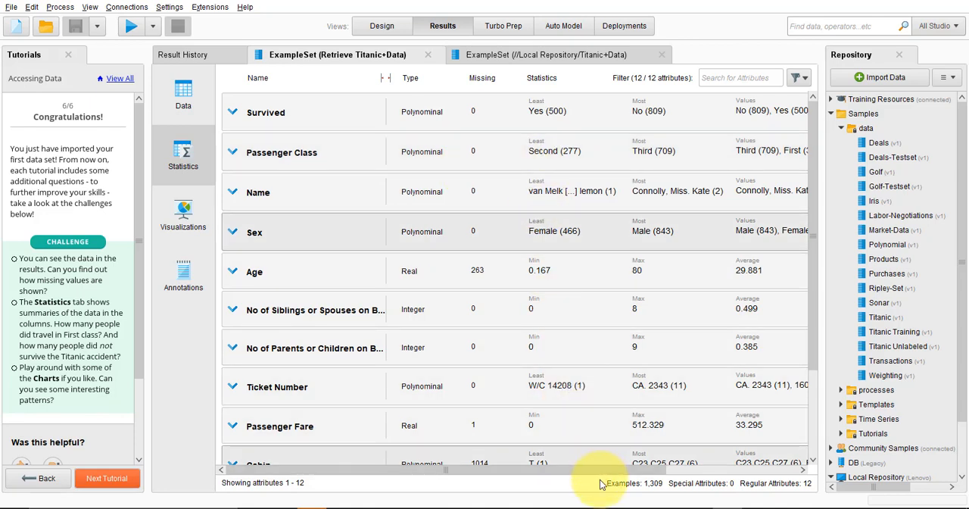
drag(588, 474, 756, 471)
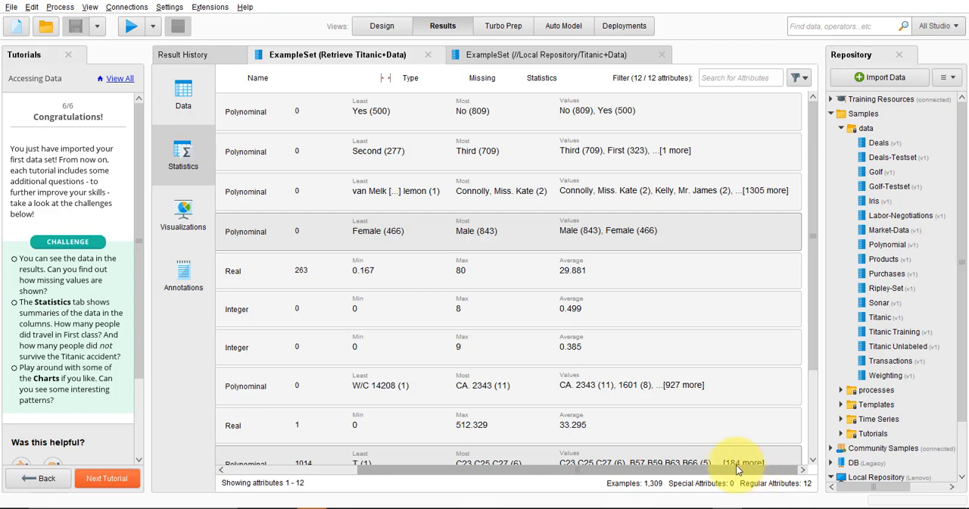
drag(736, 465, 588, 465)
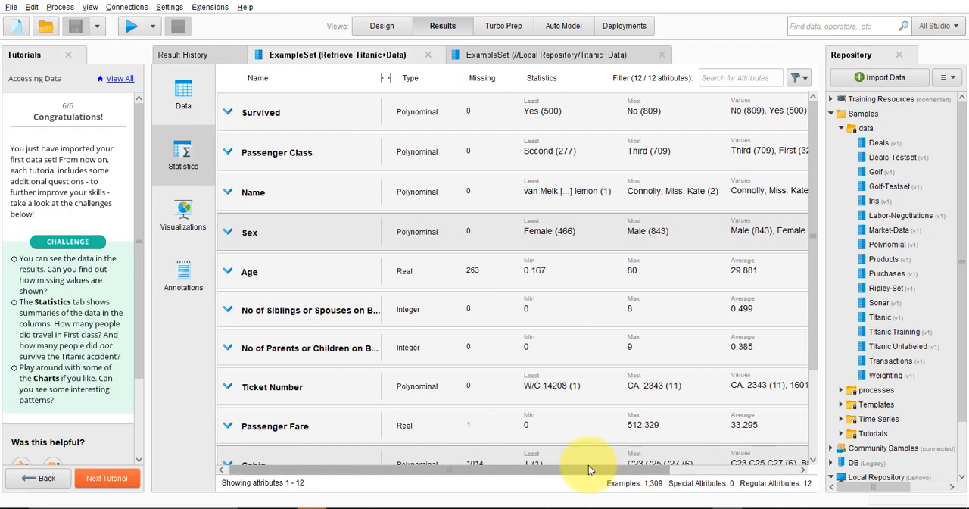
Expand the Passenger Class statistics, read the number of passengers in each class, and collapse the details
click(232, 154)
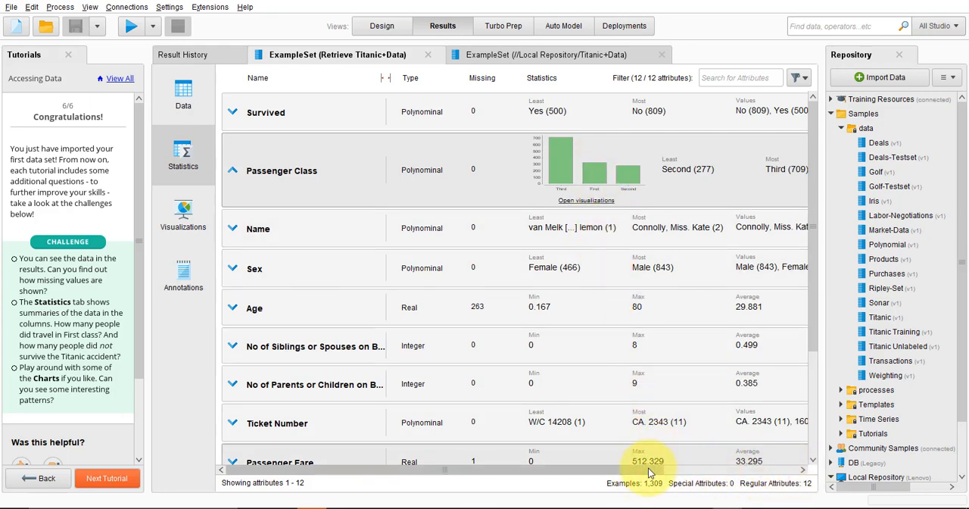
click(768, 468)
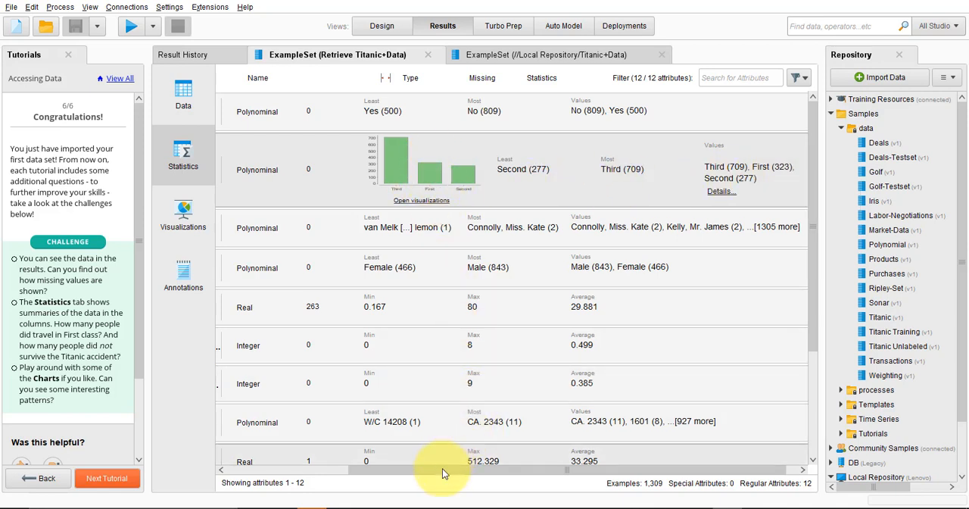
drag(445, 472, 293, 455)
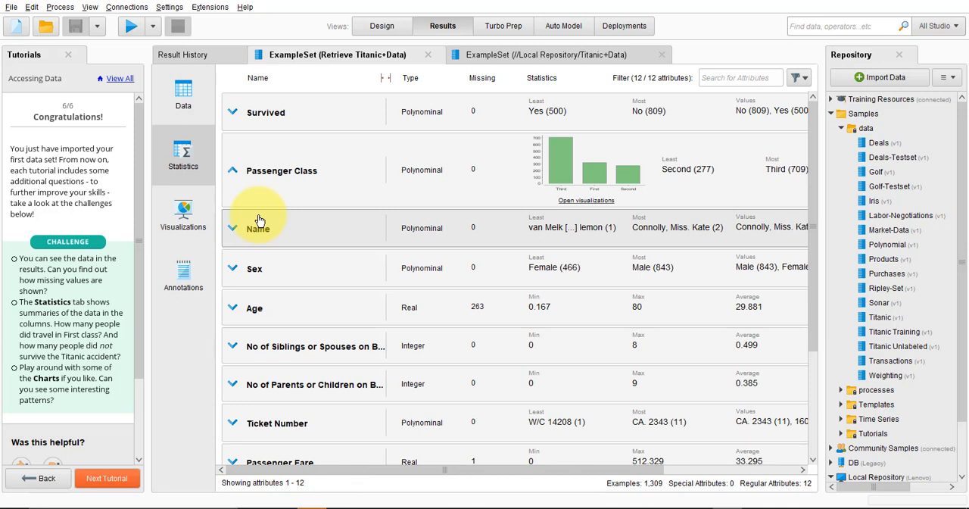
click(233, 171)
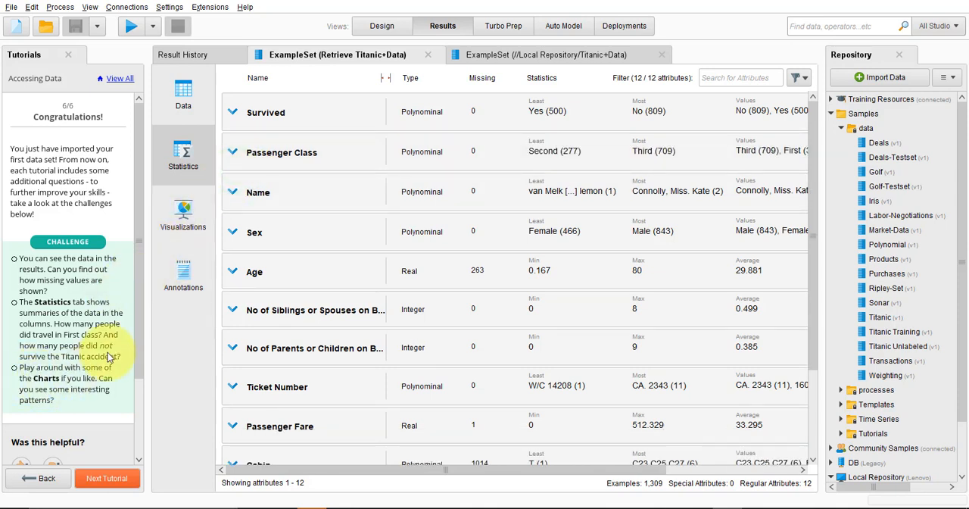
Open the visualizations of the Titanic+Data results and set the scatter plot's X-axis column to Age
click(186, 212)
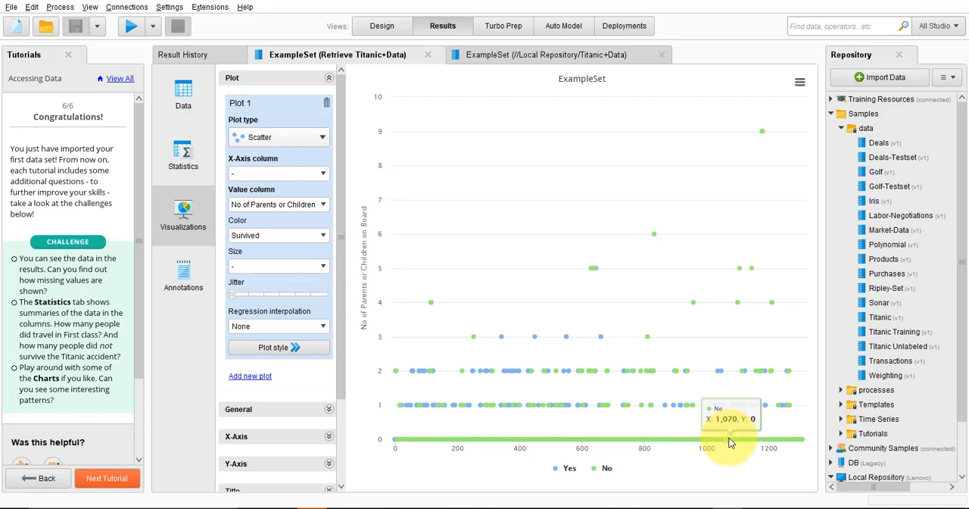
click(321, 176)
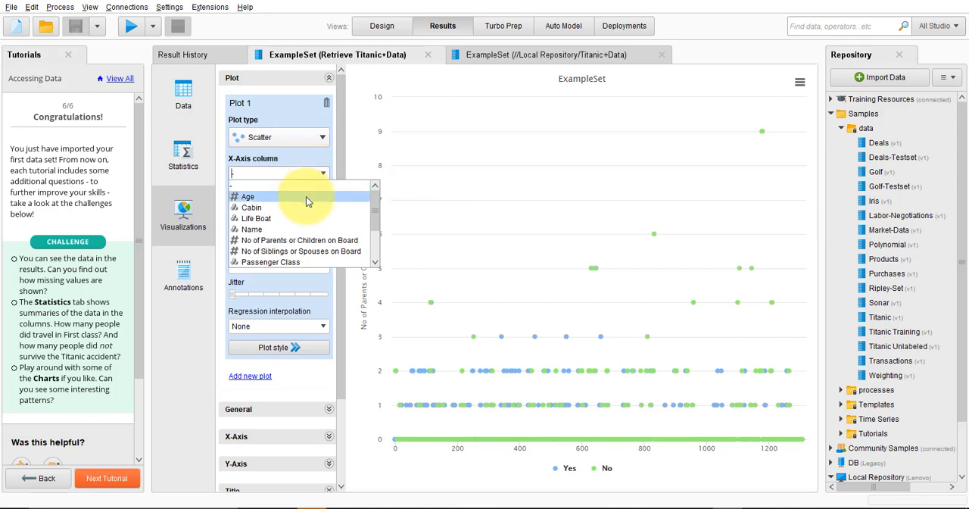
click(307, 199)
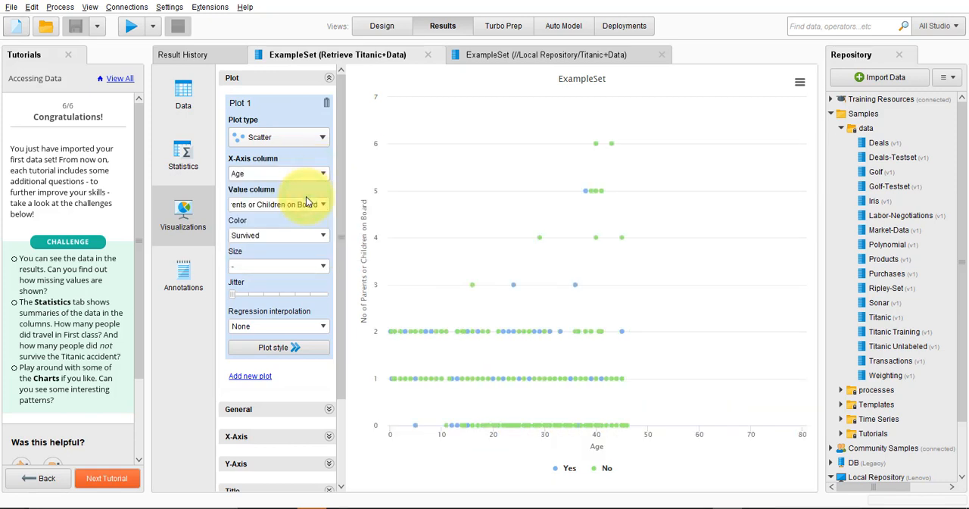
mouse_move(517, 442)
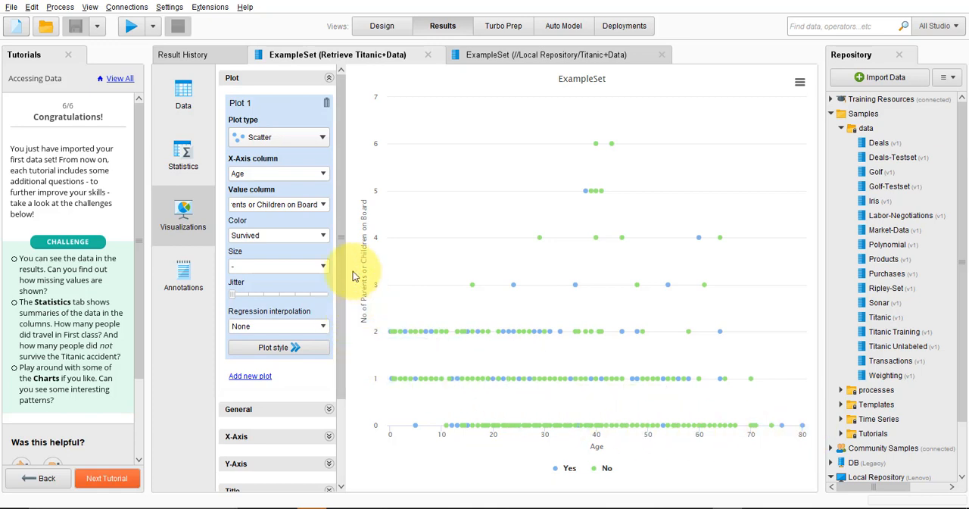
Set the scatter plot's value column to No of Siblings or Spouses on Board
click(325, 206)
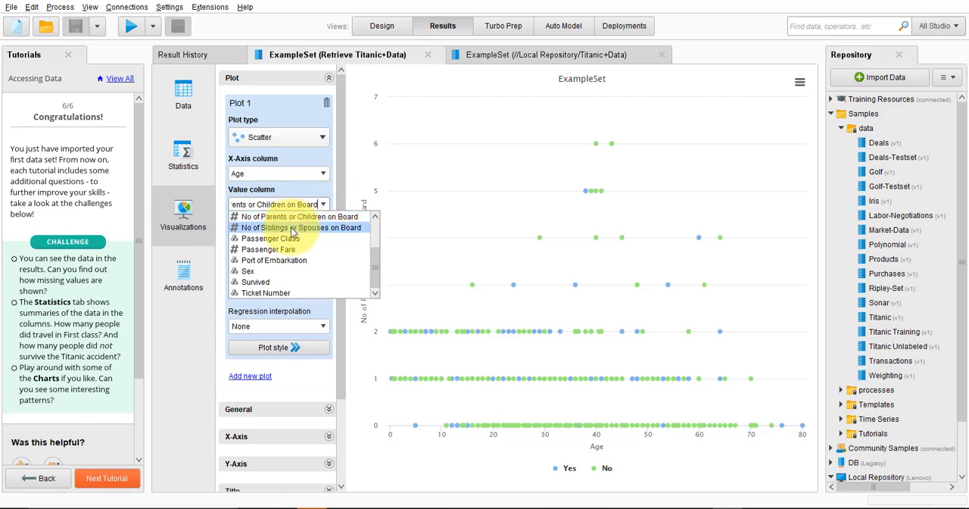
scroll(371, 231, up, 2)
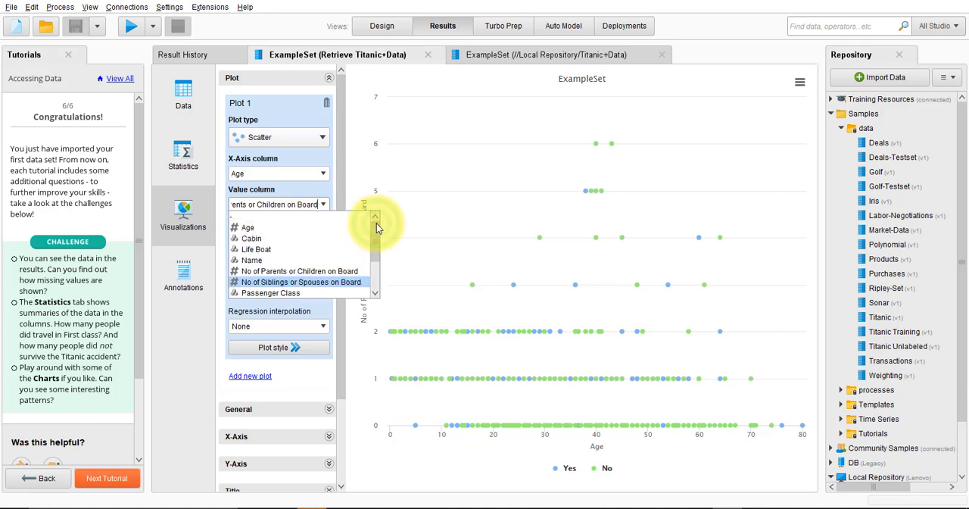
click(327, 284)
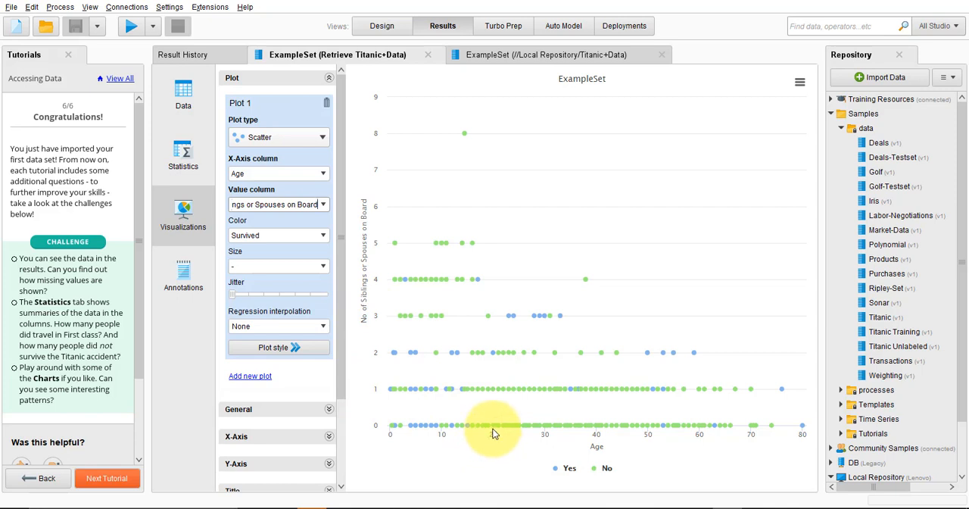
Inspect the scatter plot's points around age 20 at different sibling or spouse counts, comparing the Survived color groups
mouse_move(494, 432)
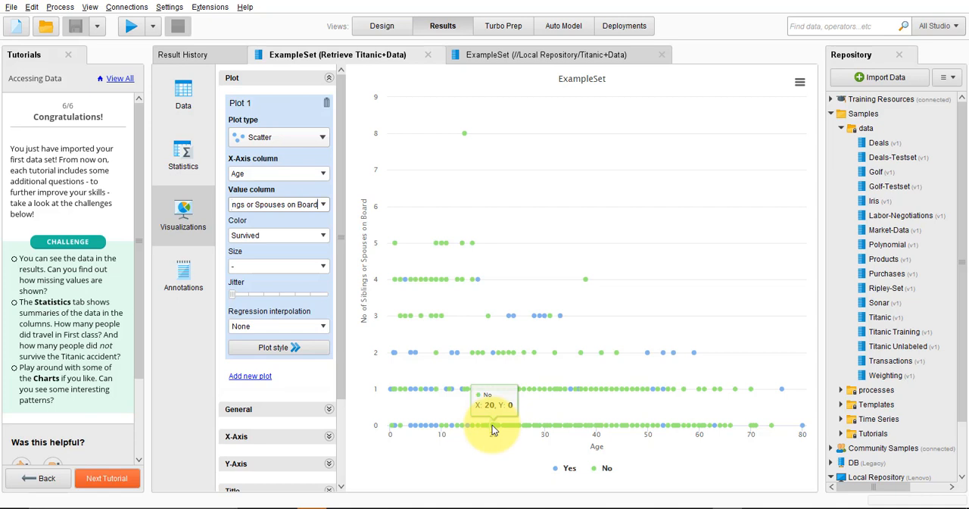
mouse_move(493, 399)
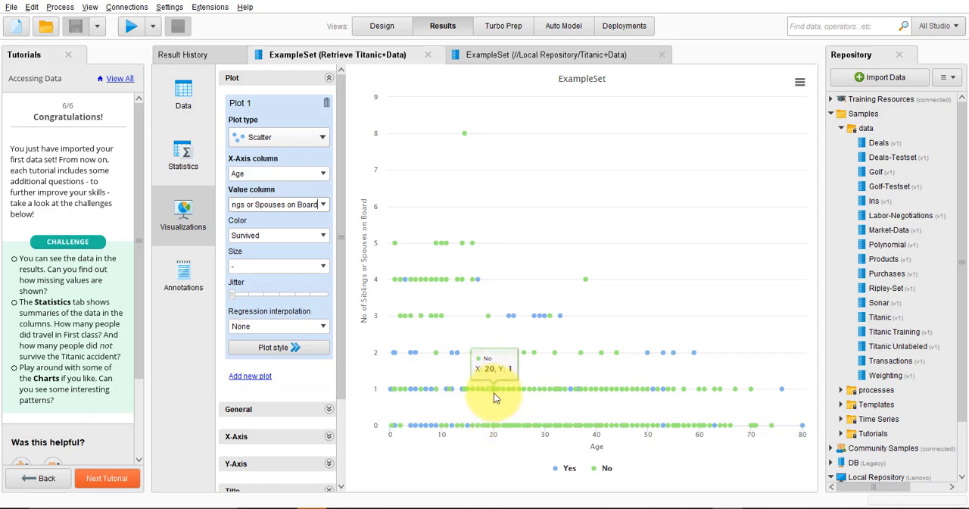
mouse_move(494, 346)
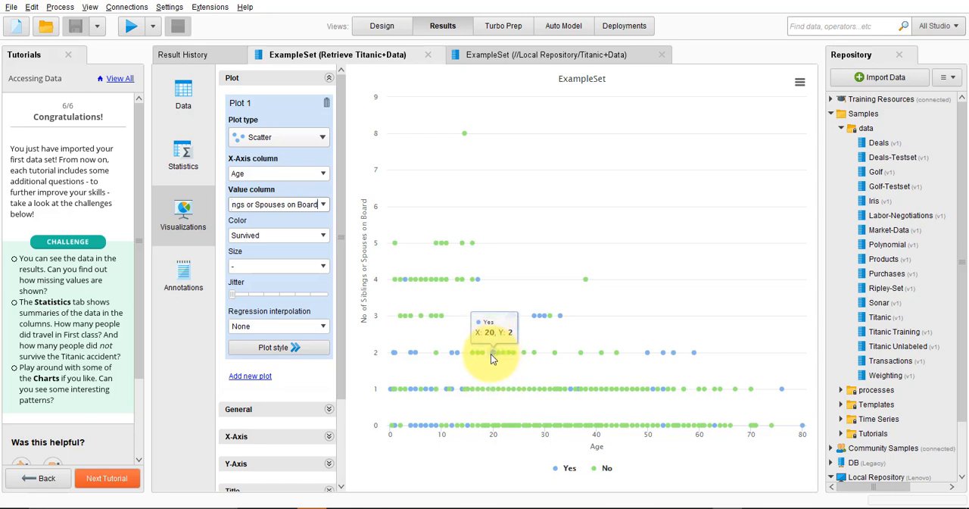
mouse_move(487, 329)
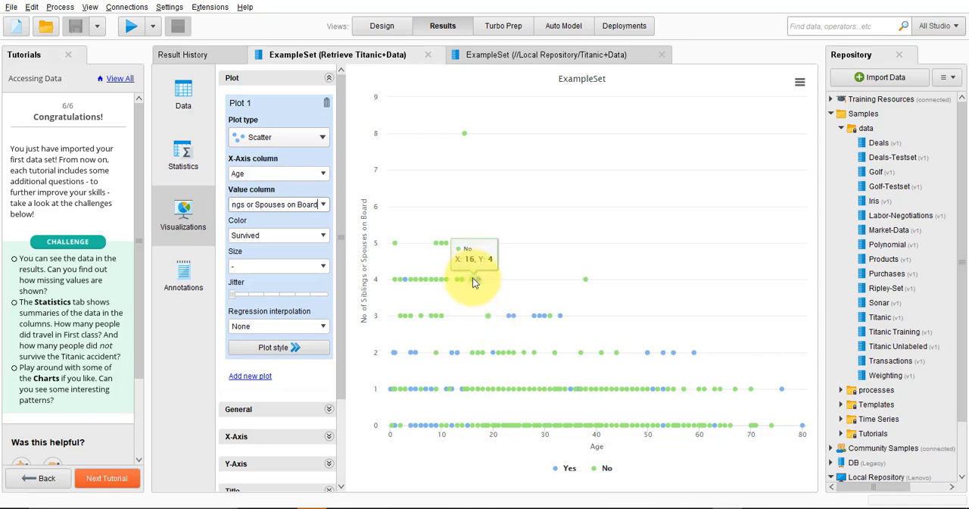
mouse_move(500, 225)
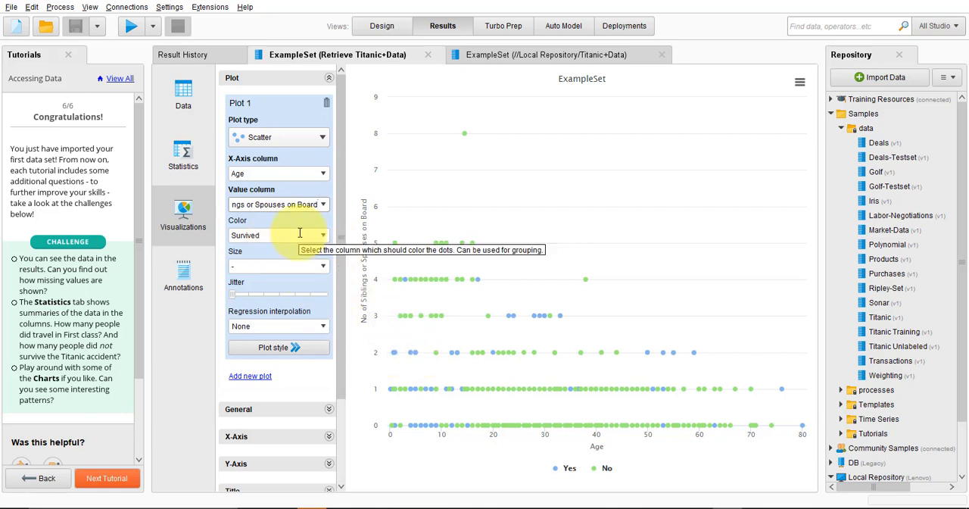
mouse_move(568, 474)
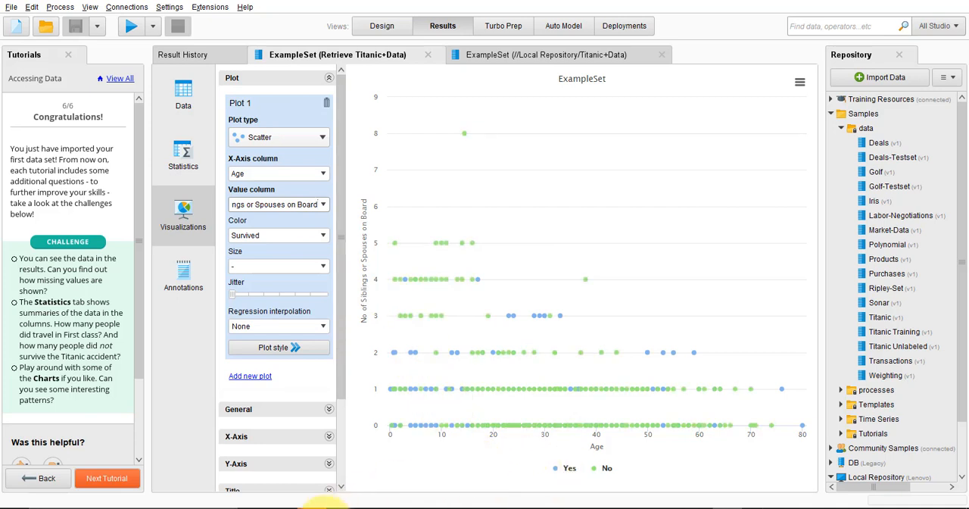
mouse_move(545, 502)
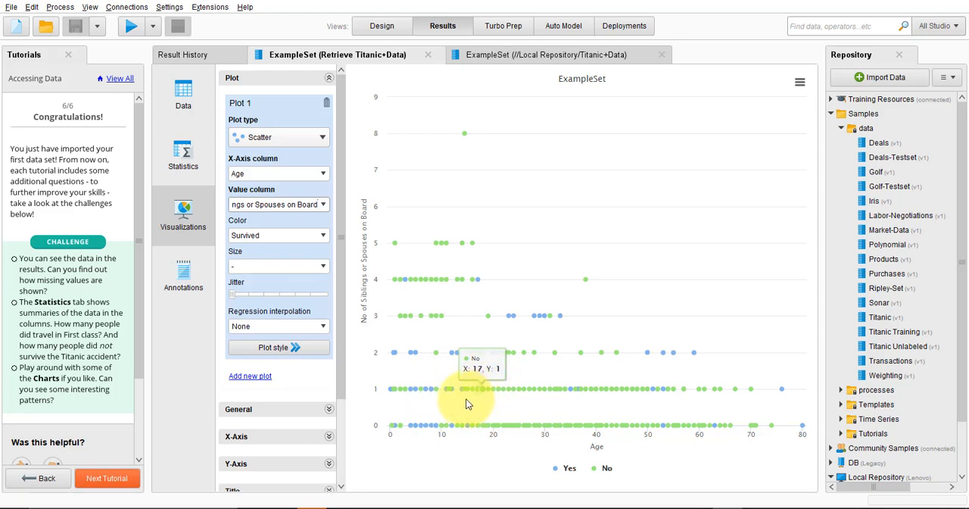
Increase the scatter plot's jitter to about half of its range to spread out the overlapping points
click(234, 295)
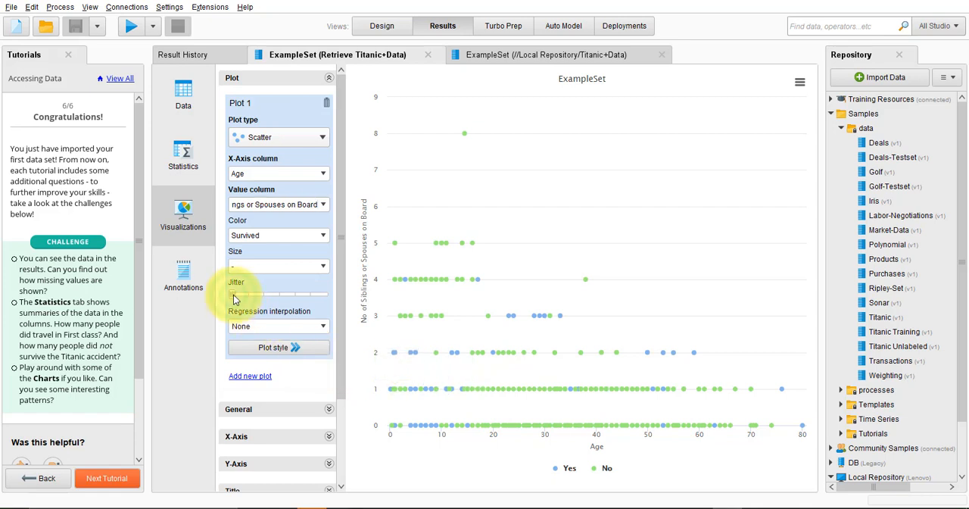
drag(234, 299, 248, 301)
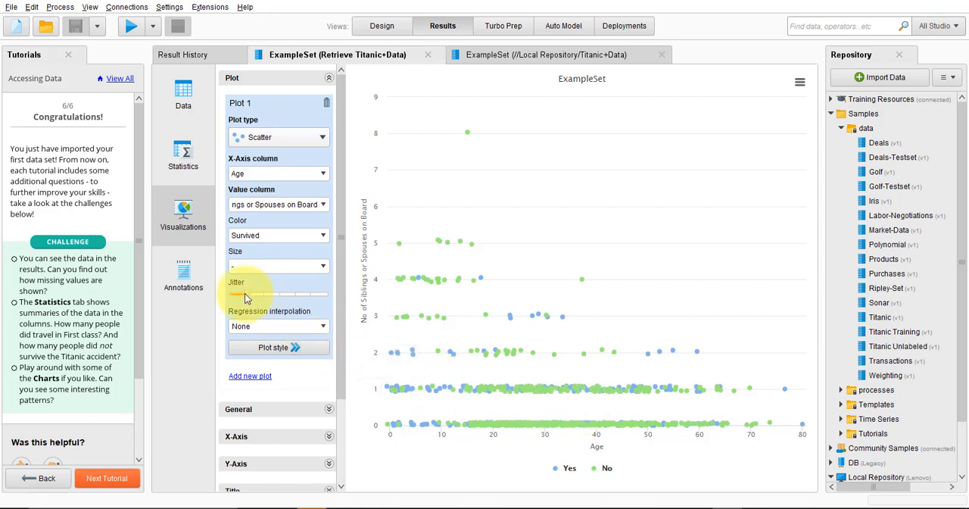
drag(249, 294, 255, 293)
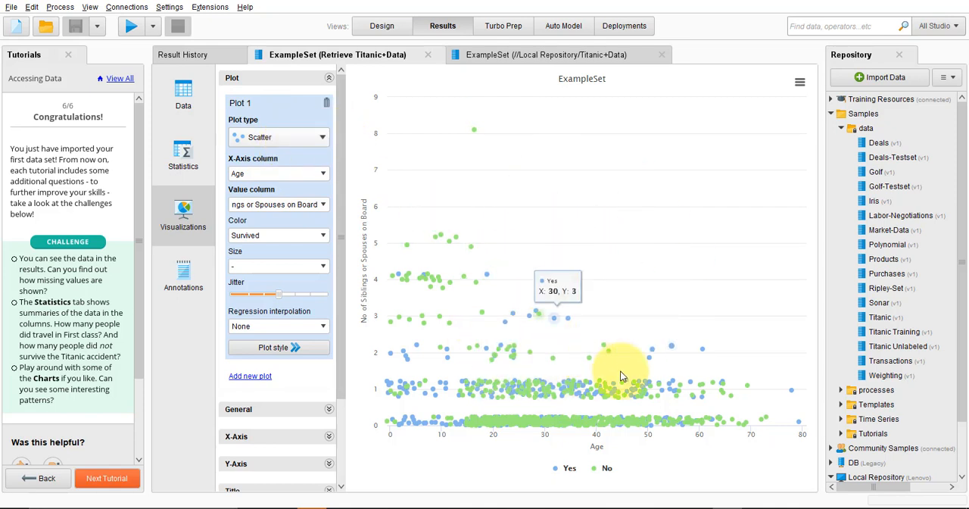
Switch the plot to a Heatmap of No of Siblings or Spouses on Board and try to change its value columns to Age
click(321, 135)
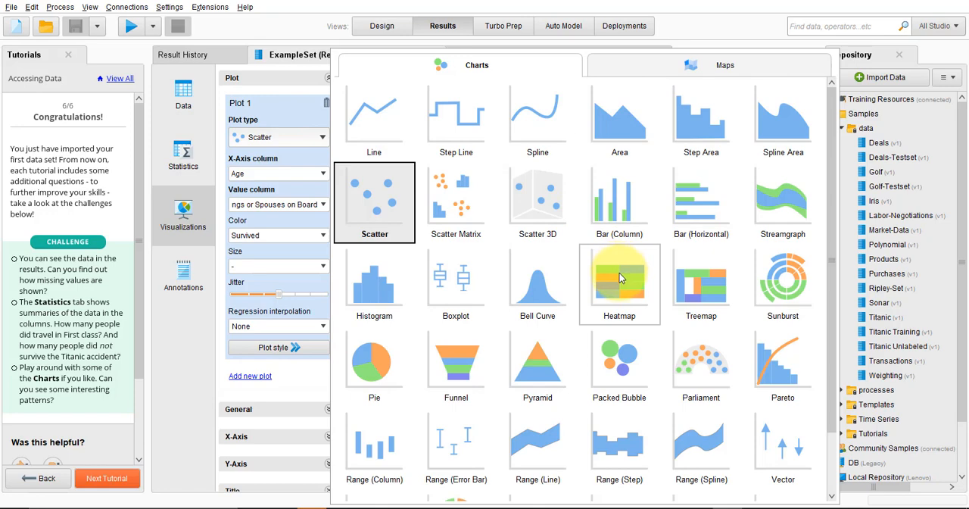
click(619, 277)
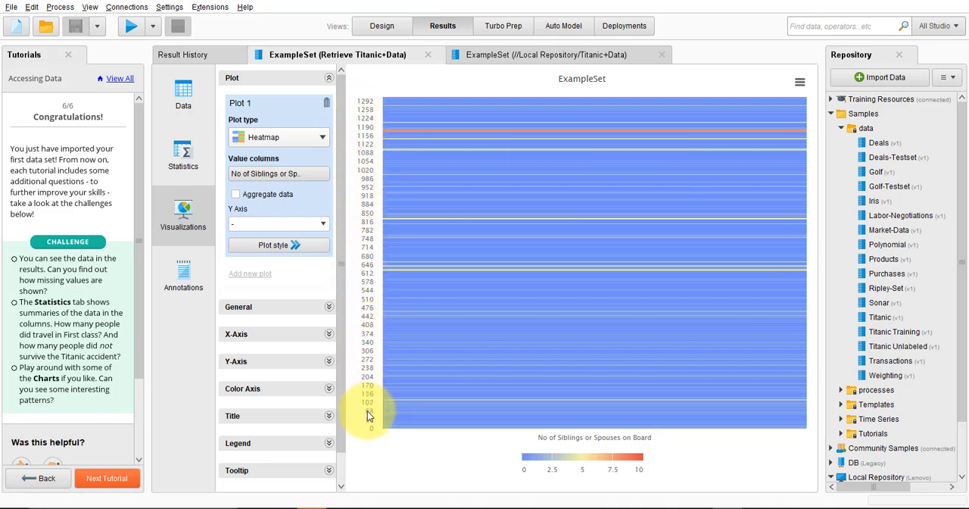
click(308, 173)
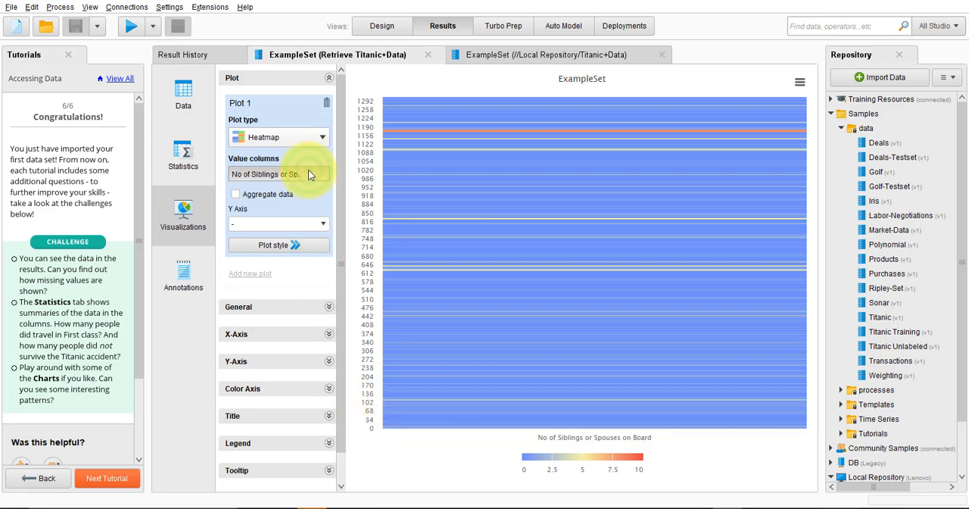
click(297, 189)
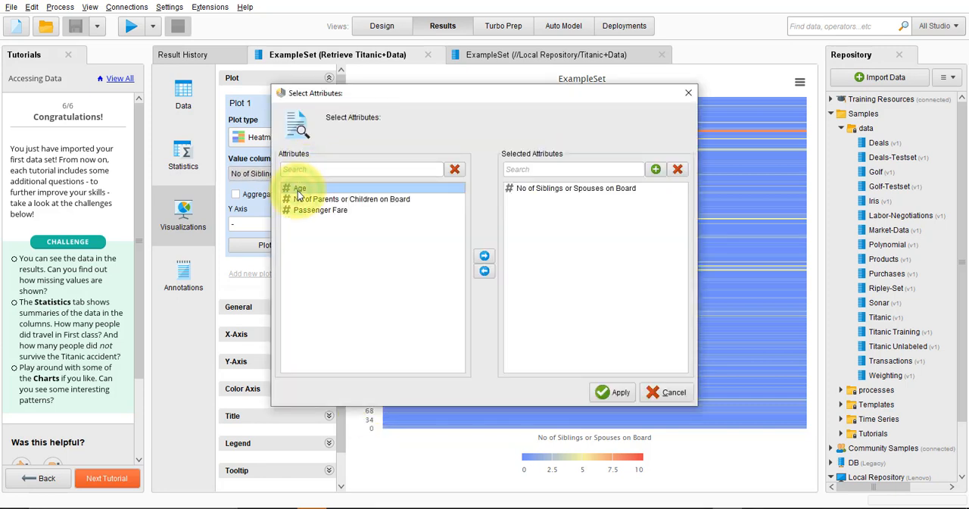
click(619, 391)
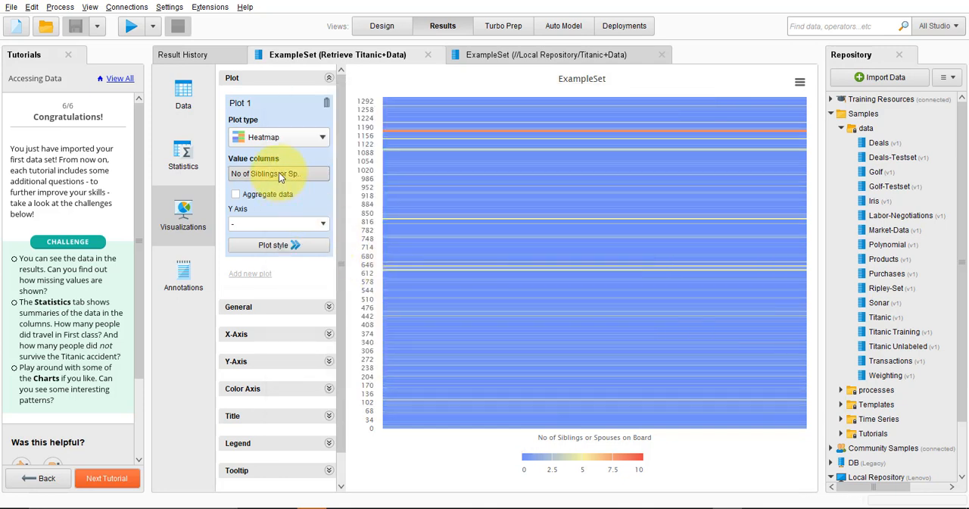
Change the plot type to Boxplot and inspect the quartiles of No of Siblings or Spouses on Board
click(310, 143)
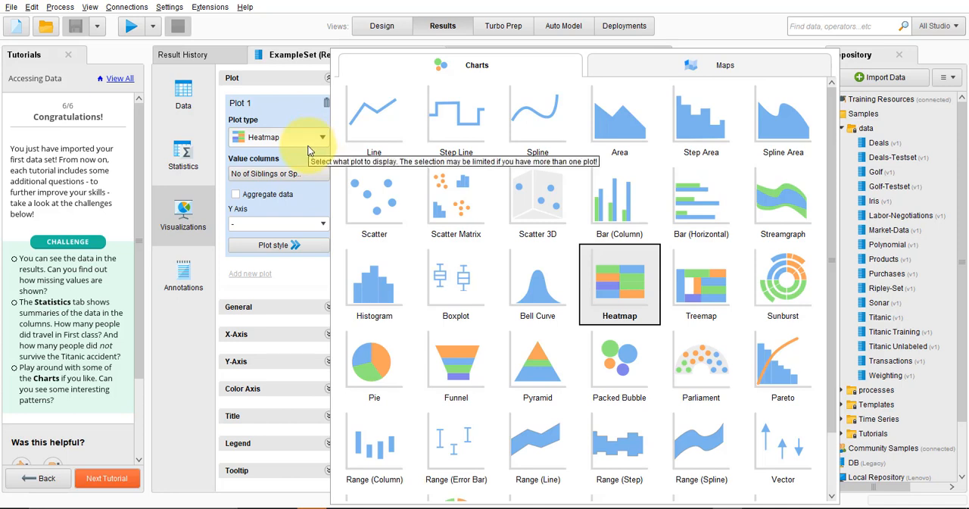
click(447, 286)
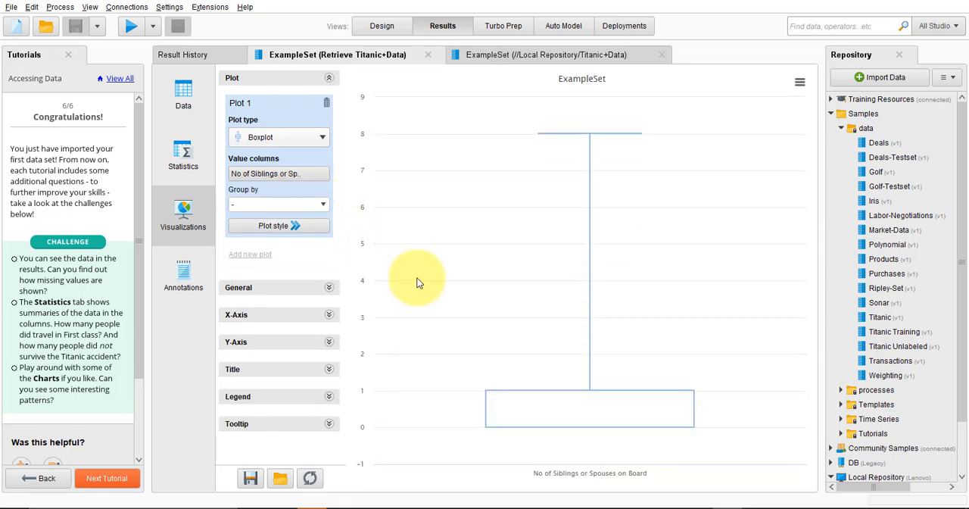
mouse_move(569, 397)
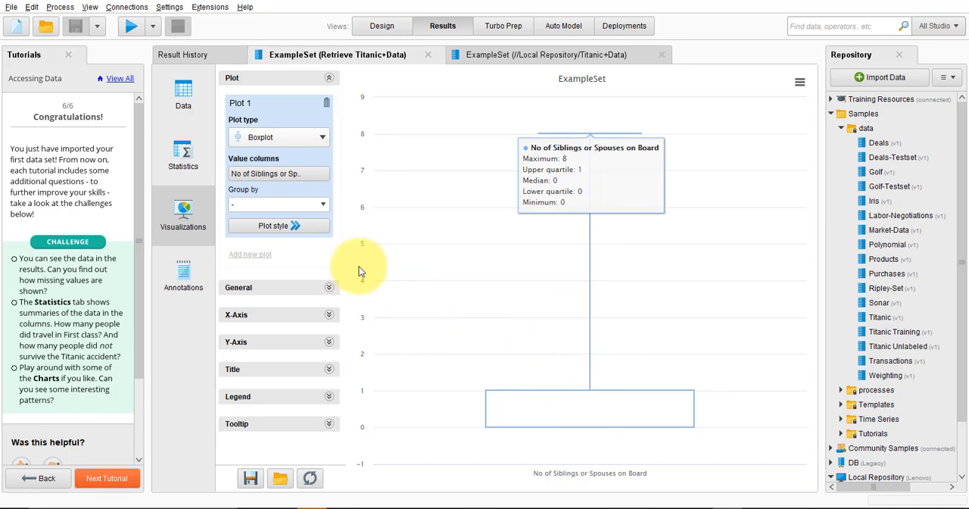
Replace No of Siblings or Spouses on Board with Age as the boxplot's value column and inspect the Age quartiles
click(297, 180)
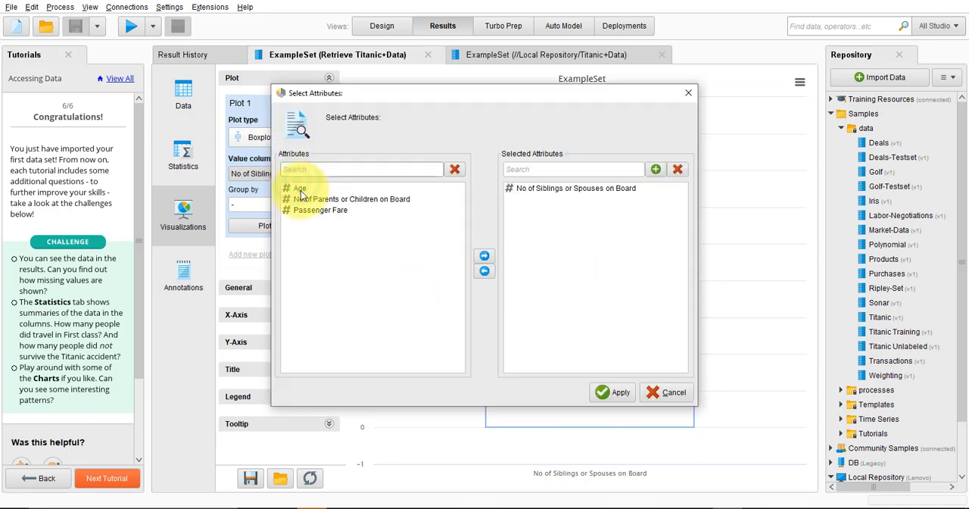
click(301, 189)
click(612, 391)
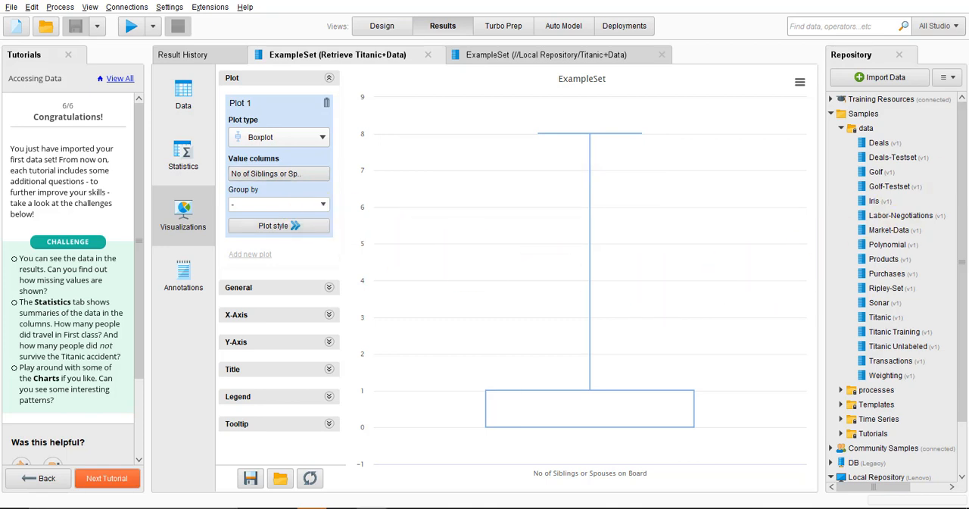
click(279, 174)
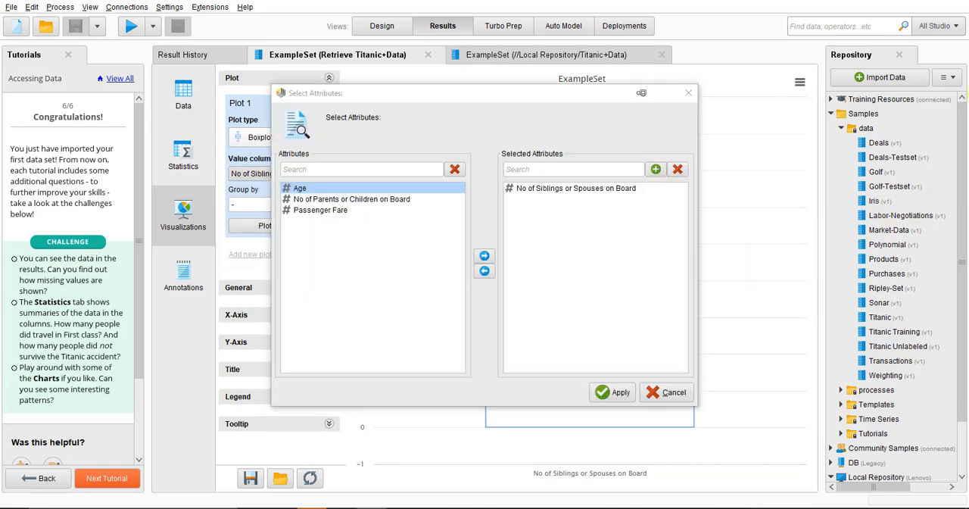
click(485, 255)
click(576, 189)
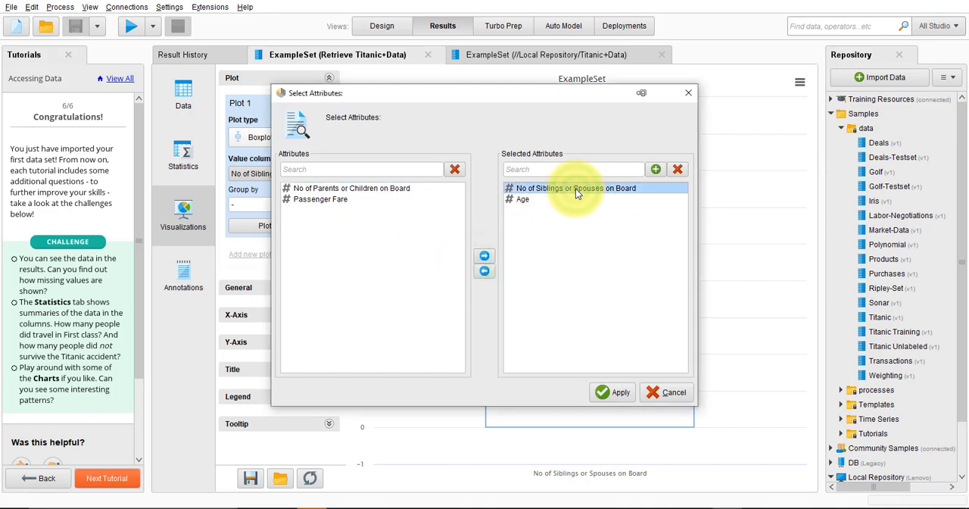
click(484, 273)
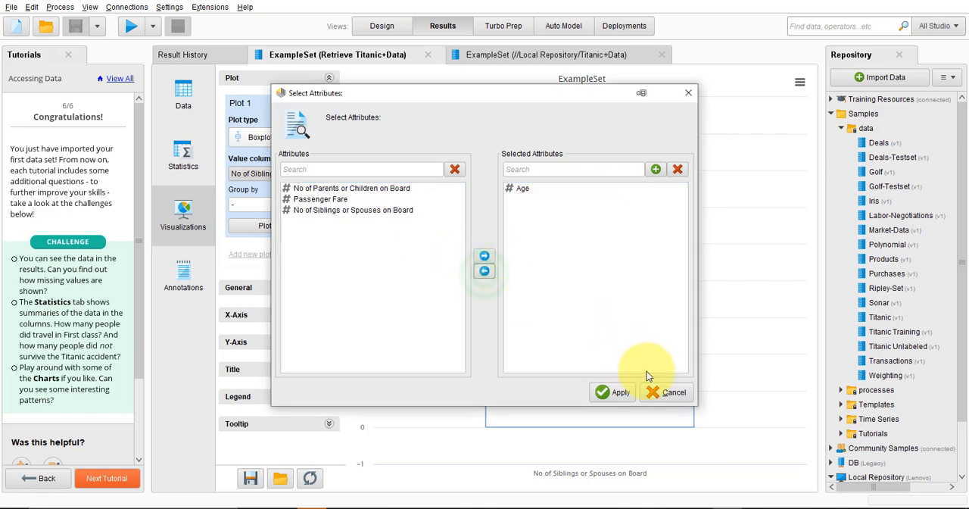
click(616, 392)
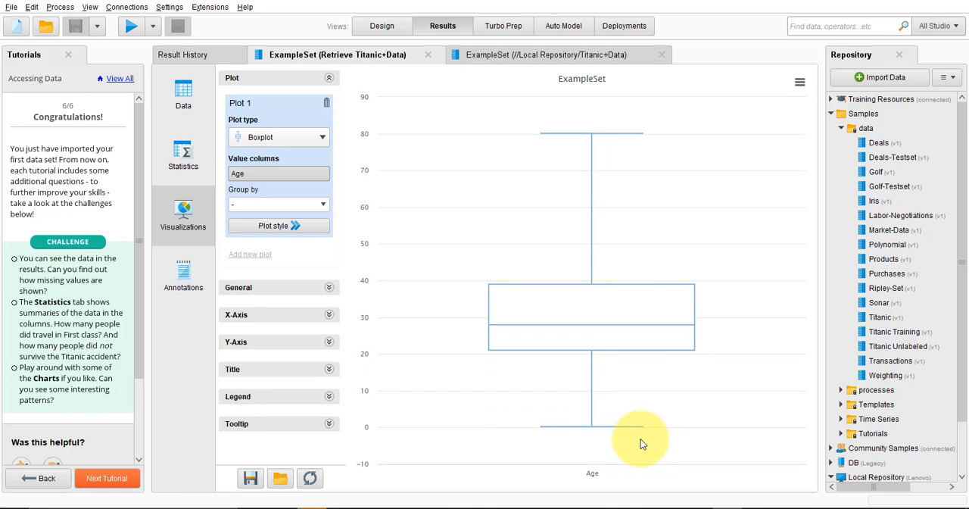
mouse_move(576, 330)
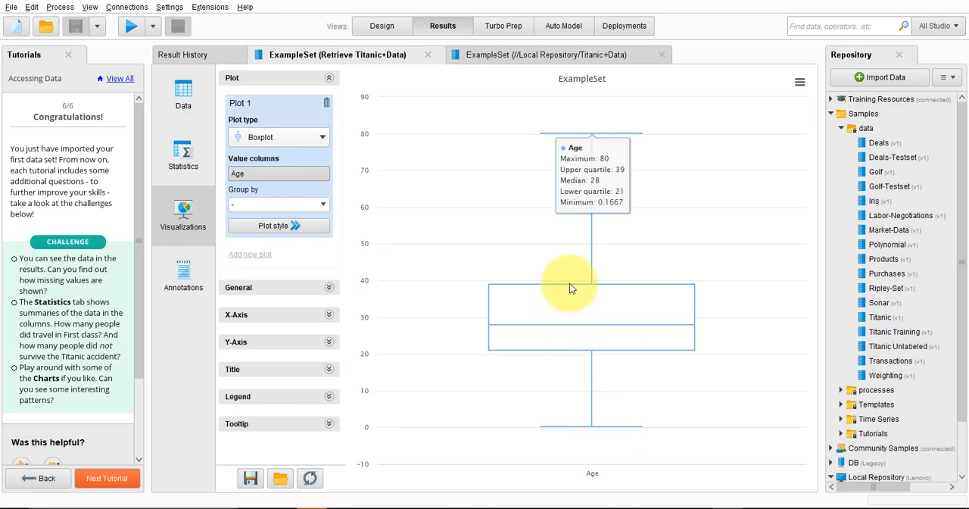
mouse_move(569, 285)
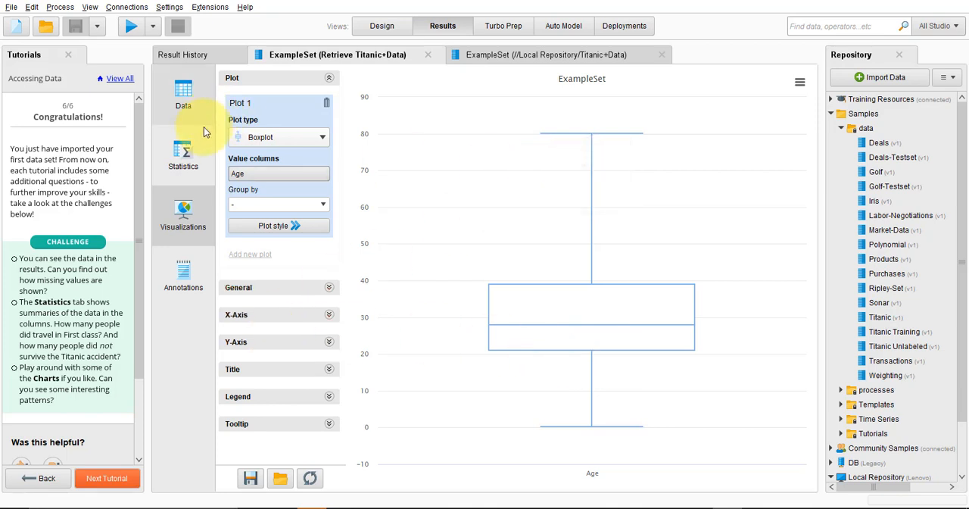
Review the attribute statistics and the data table of the Titanic+Data results
click(288, 141)
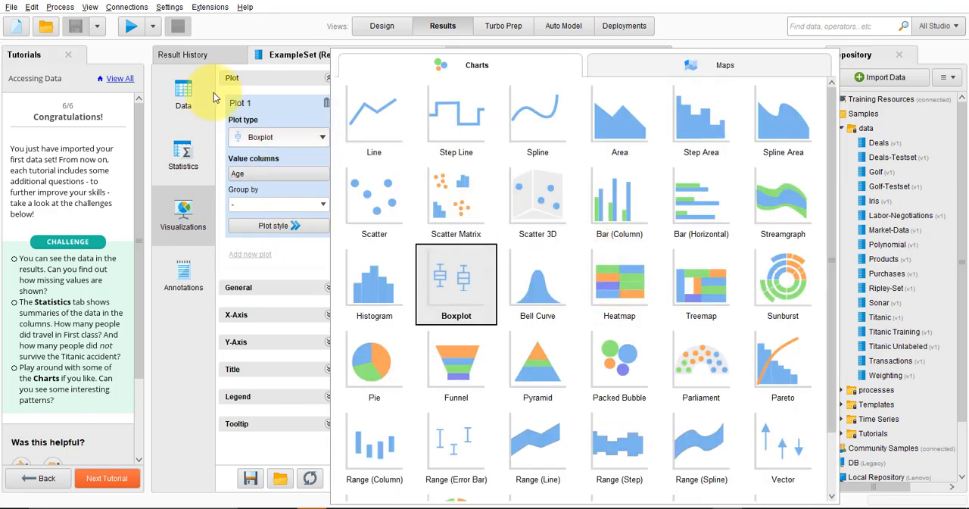
click(188, 151)
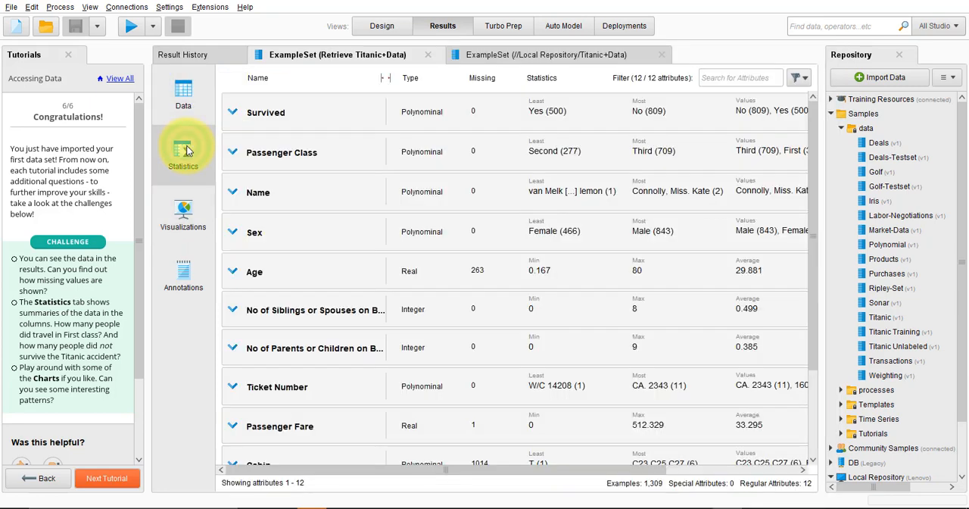
click(186, 97)
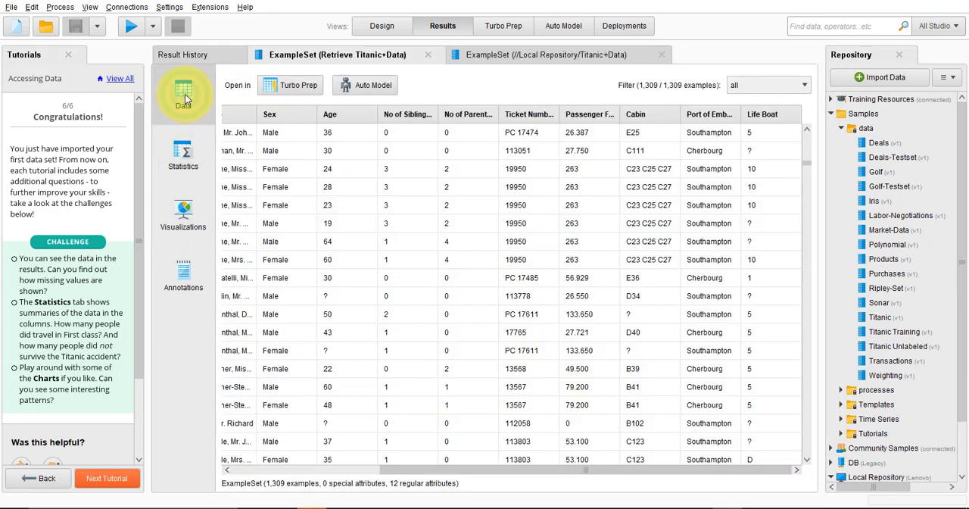
Return to the process design and start the Filtering and Sorting tutorial
click(373, 30)
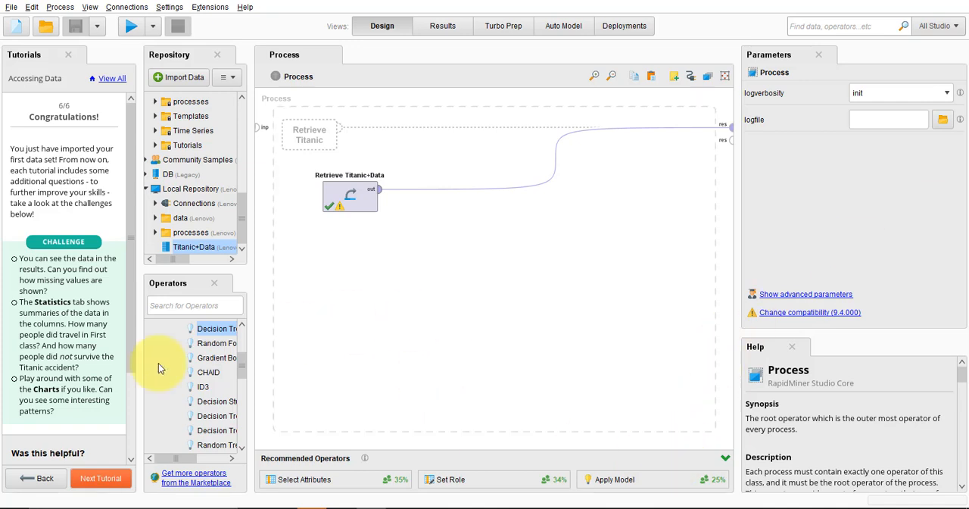
click(101, 479)
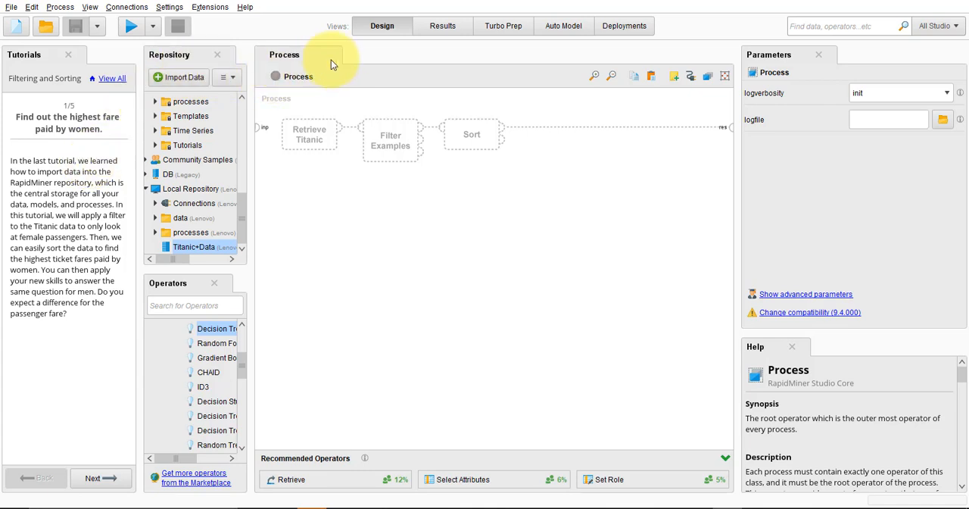
Examine the Sex and Passenger Fare columns in the Titanic+Data results table
click(436, 31)
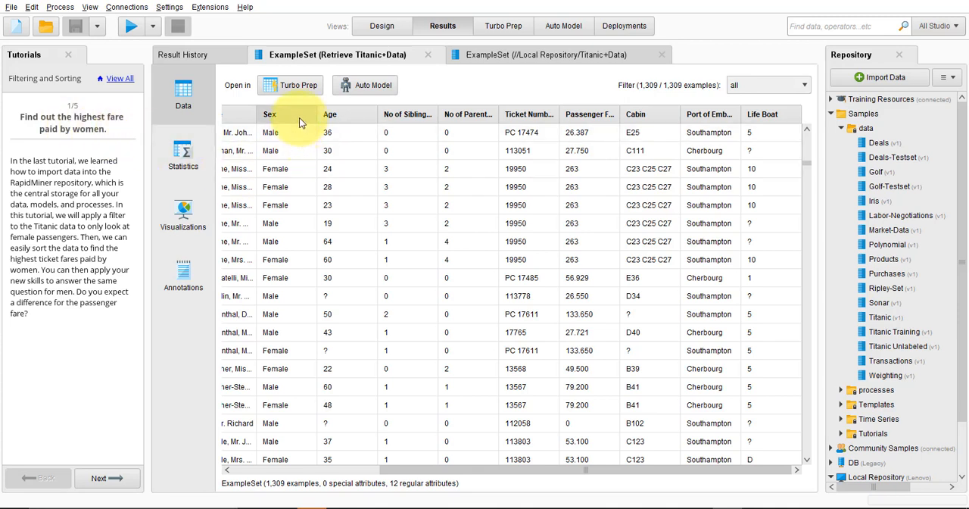
mouse_move(299, 117)
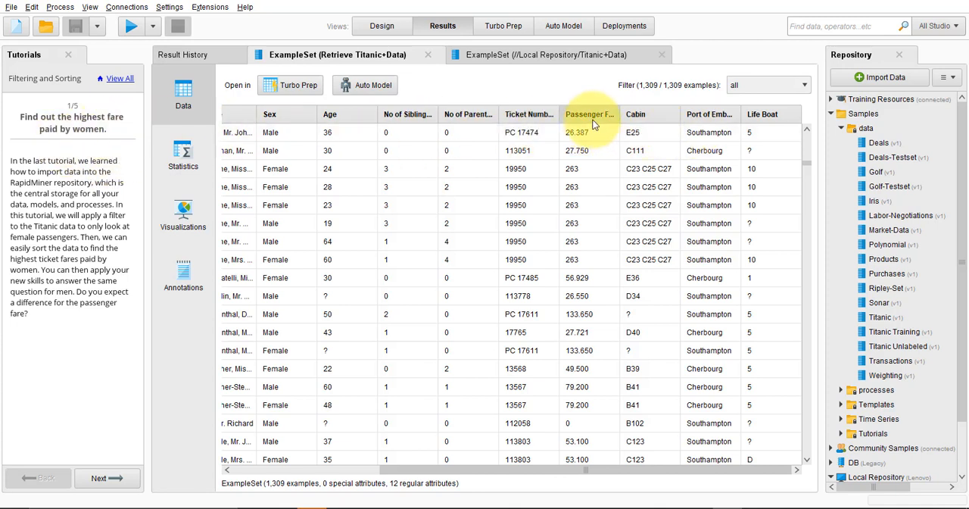
mouse_move(595, 123)
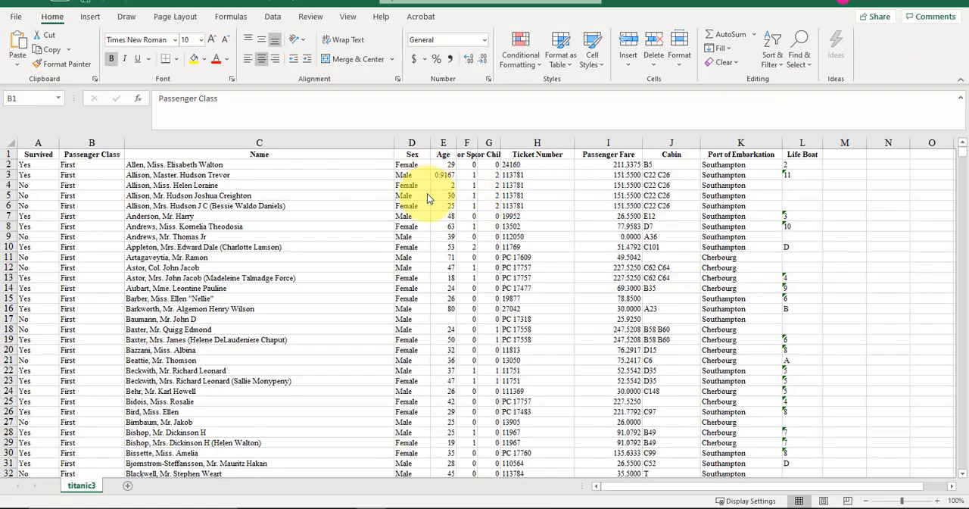
Switch to the titanic3 sheet in Excel, select the whole sheet and turn on column filters
click(11, 142)
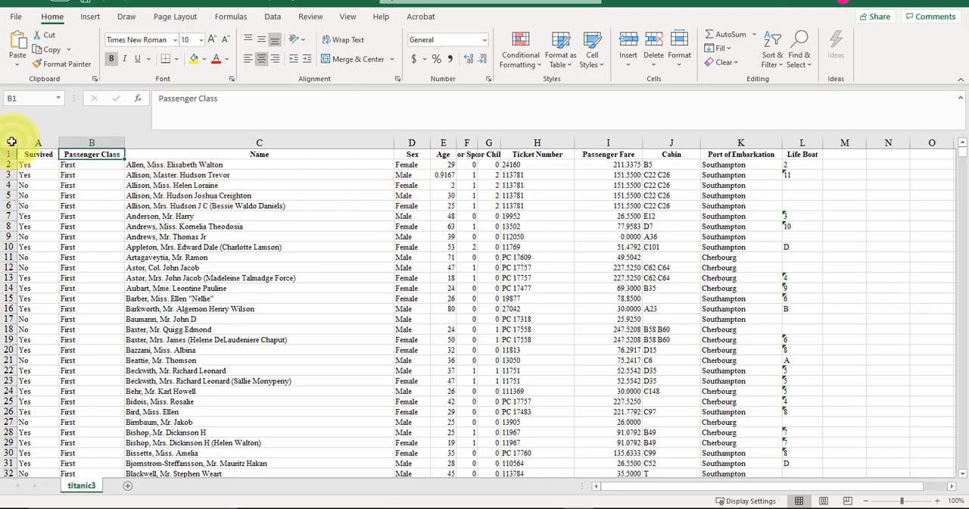
click(12, 142)
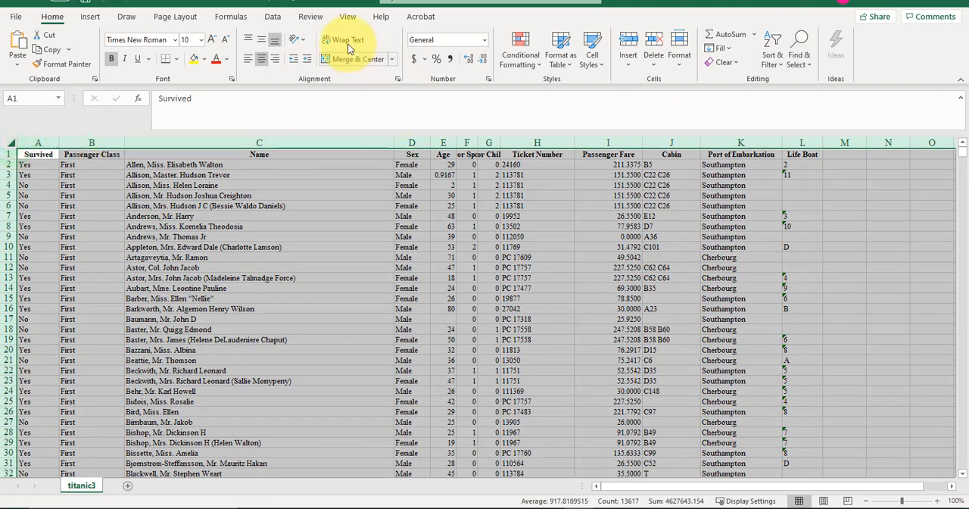
click(272, 18)
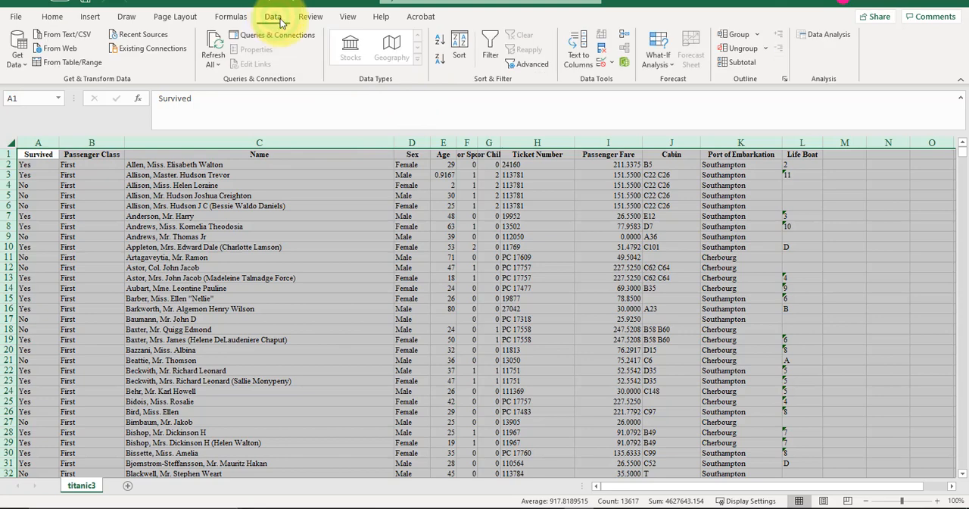
click(487, 61)
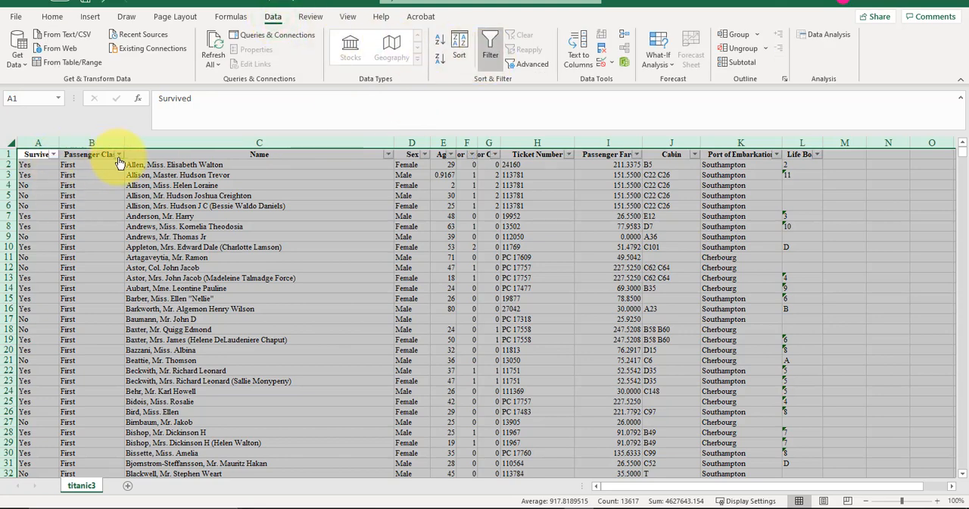
Filter the Sex column to show only Female passengers
click(426, 156)
click(303, 284)
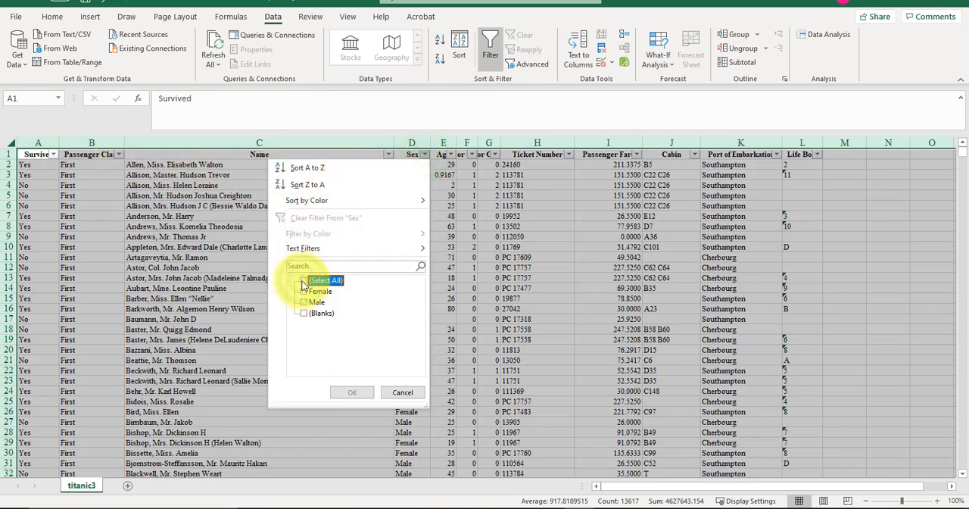
click(303, 292)
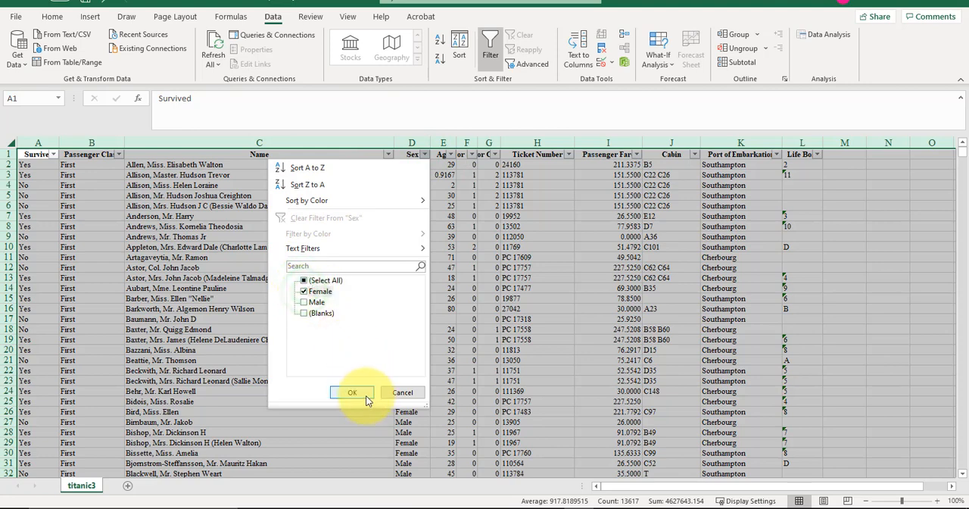
click(352, 393)
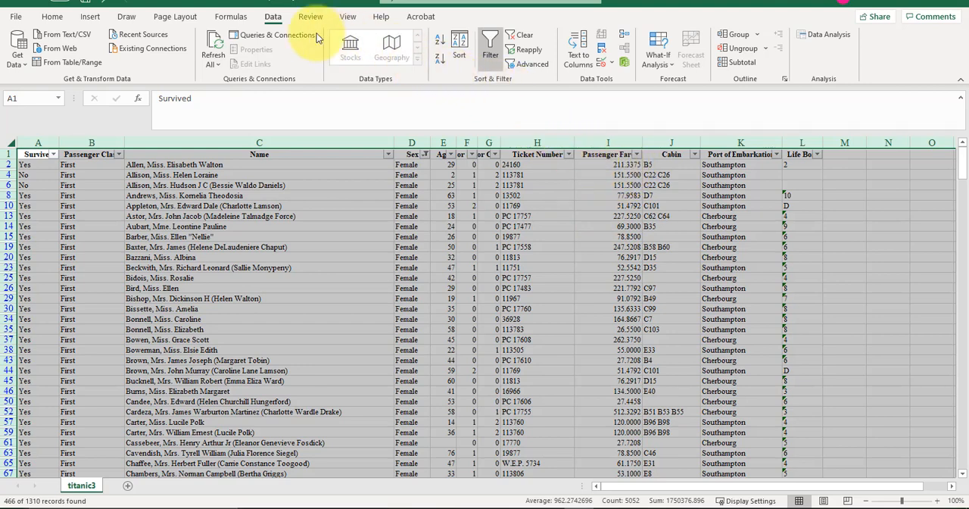
Sort the filtered female passengers by Passenger Fare on cell values, from largest to smallest
click(459, 47)
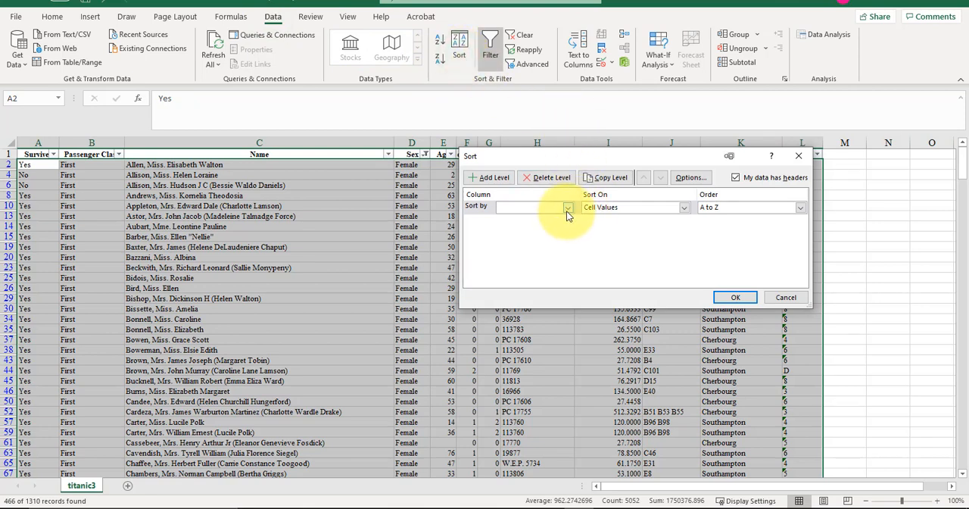
click(568, 208)
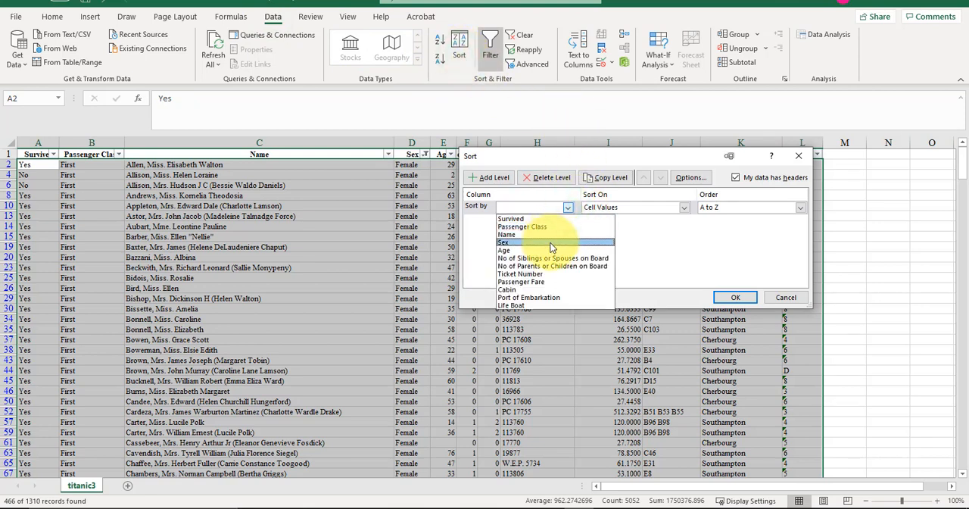
click(542, 281)
click(746, 207)
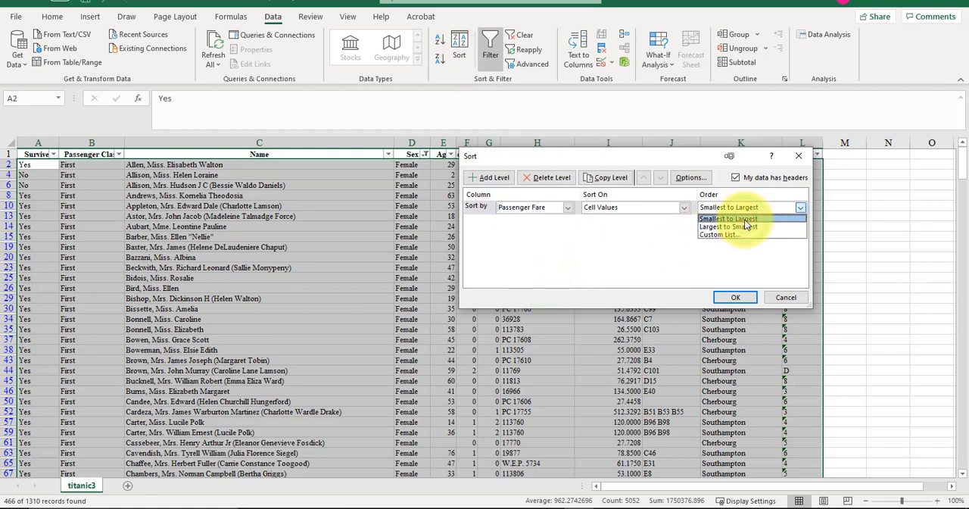
click(739, 226)
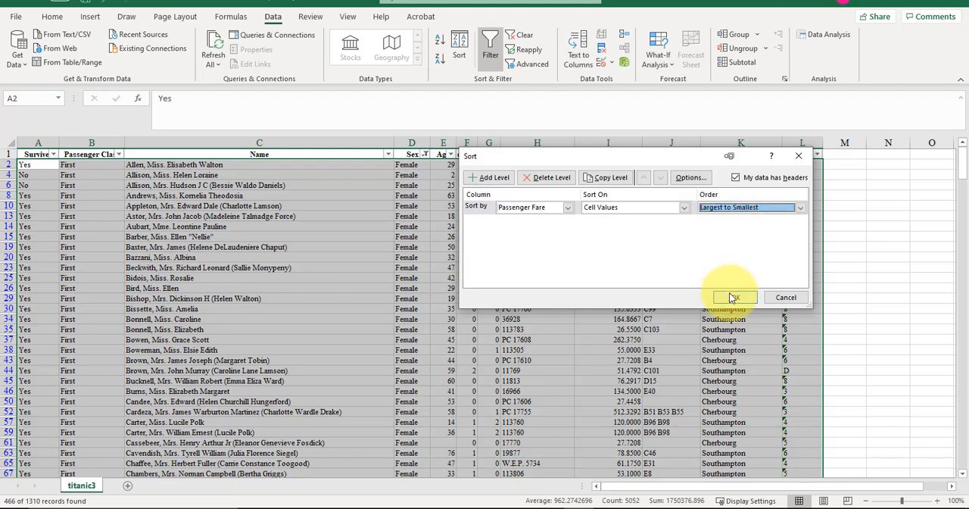
click(733, 297)
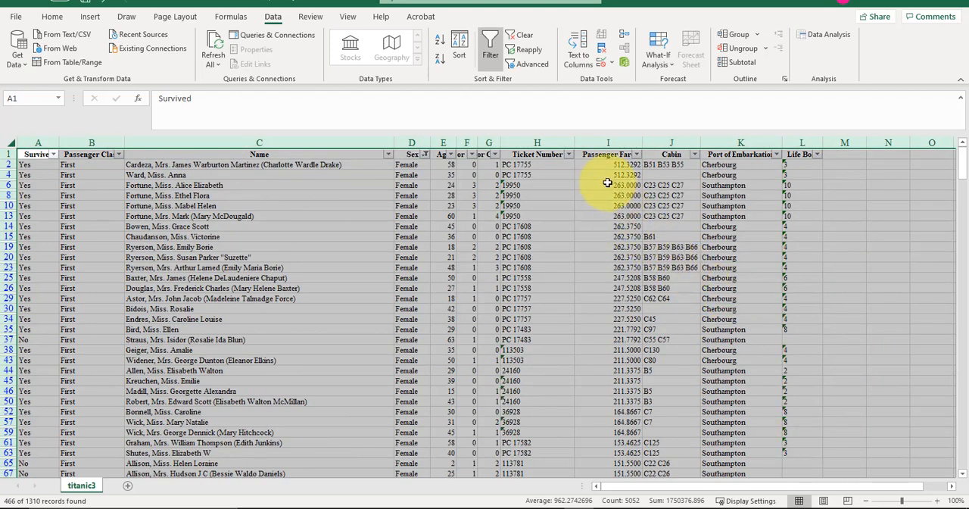
Look through the sorted Passenger Fare column for the highest female fares and switch back to the RapidMiner results
scroll(420, 270, down, 5)
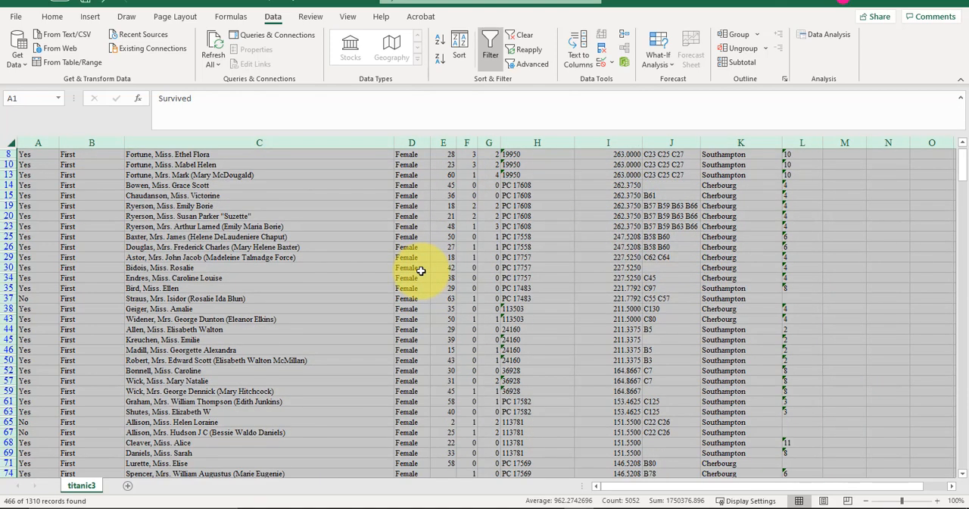
scroll(421, 270, down, 9)
scroll(421, 270, up, 6)
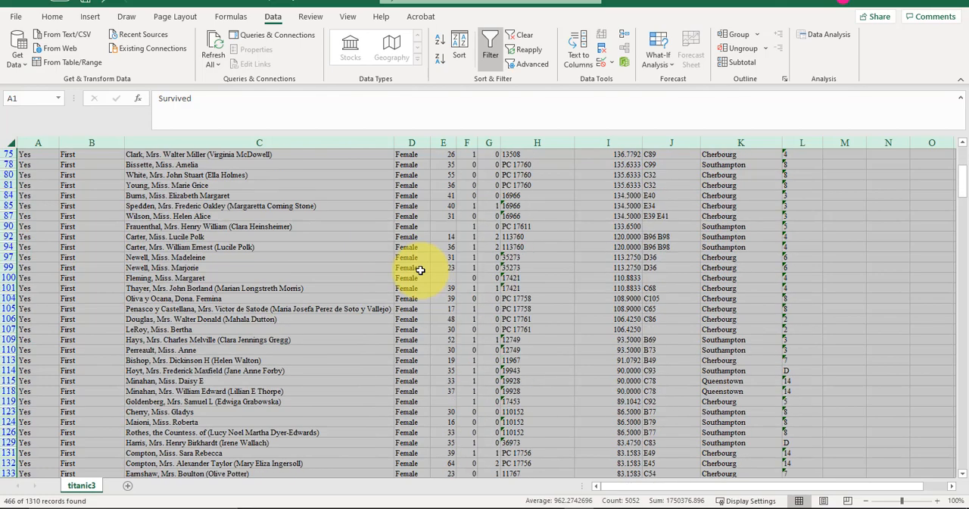
scroll(420, 271, up, 9)
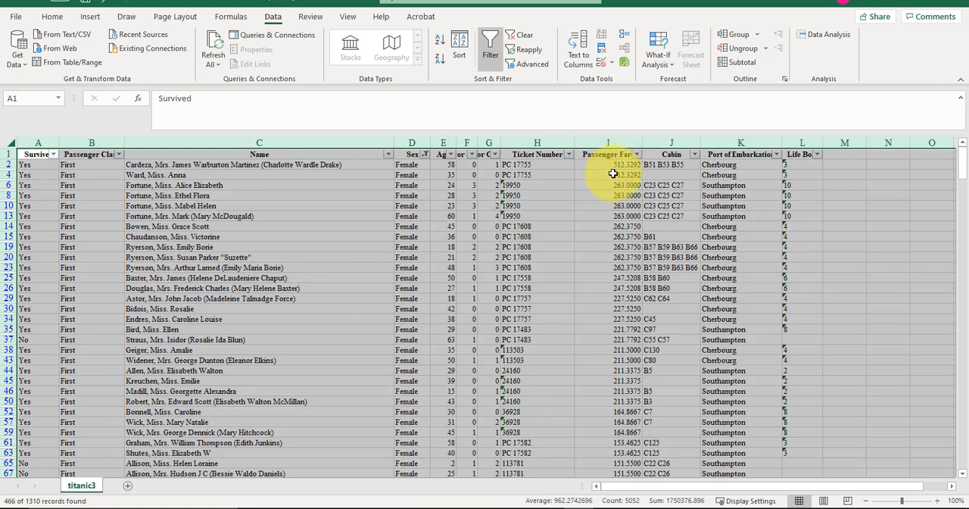
click(884, 6)
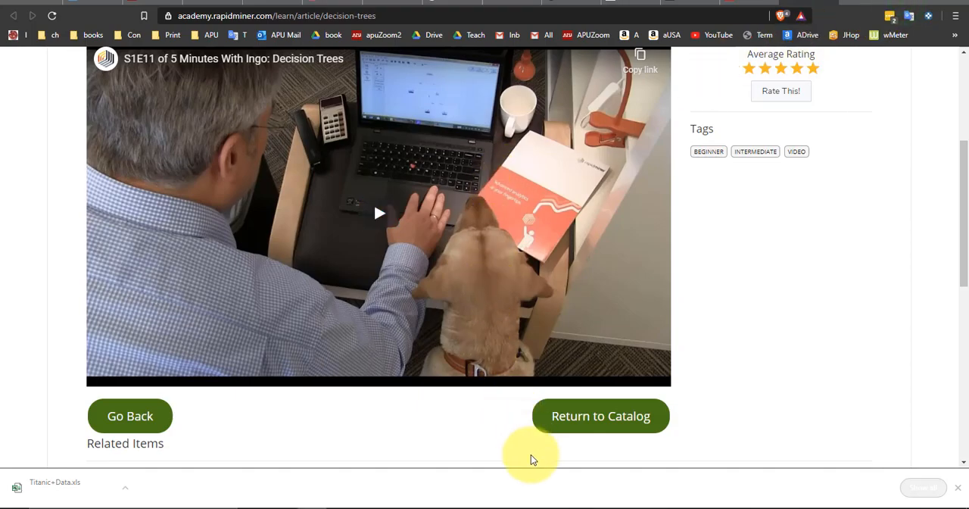
click(735, 506)
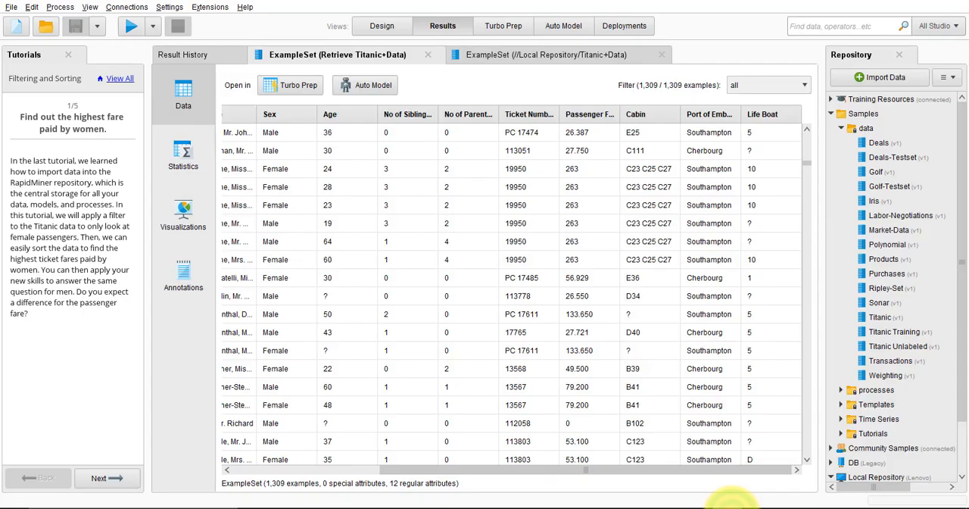